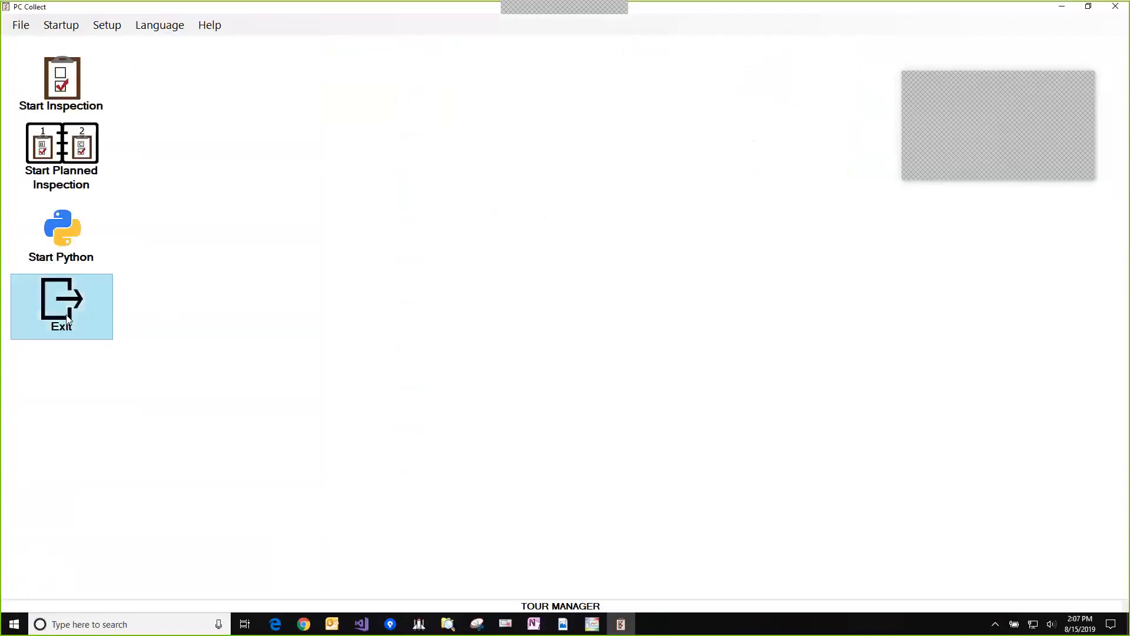
Exit PC Collect
left_click(66, 318)
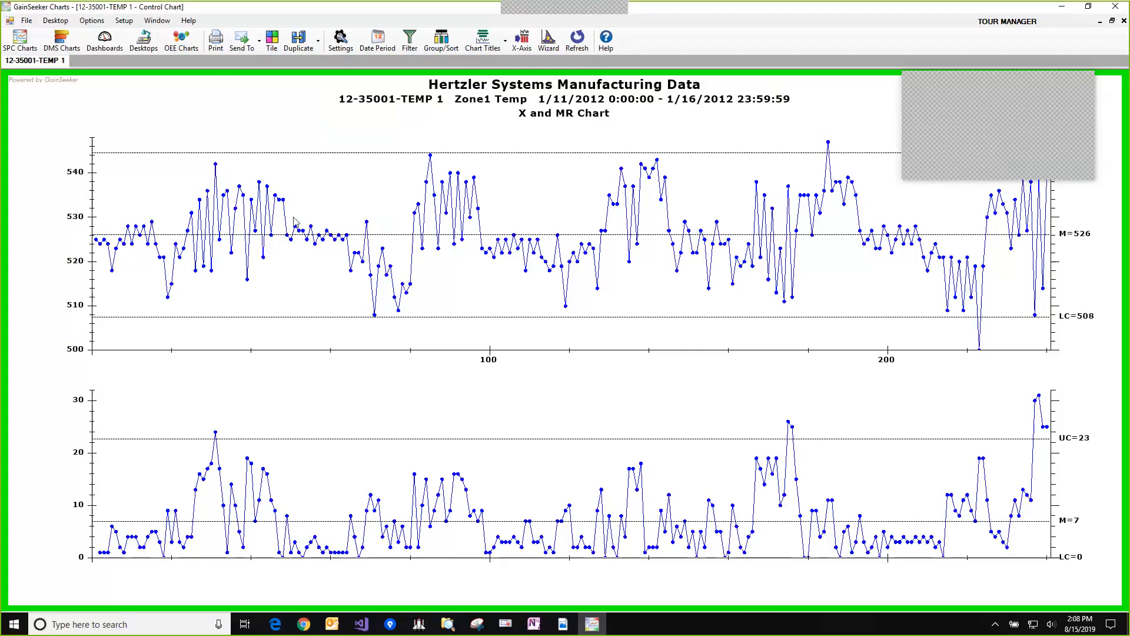
In GainSeeker Charts, group the 12-35001-TEMP 1 control chart by traceability change on Machine, sorted by Machine
right_click(337, 189)
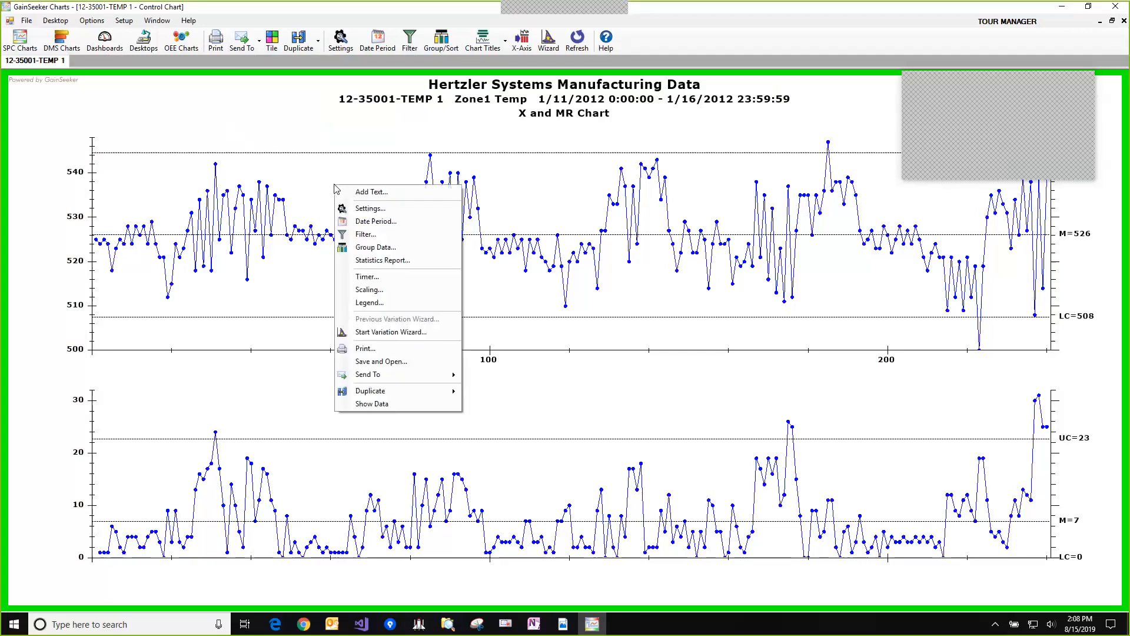
left_click(398, 252)
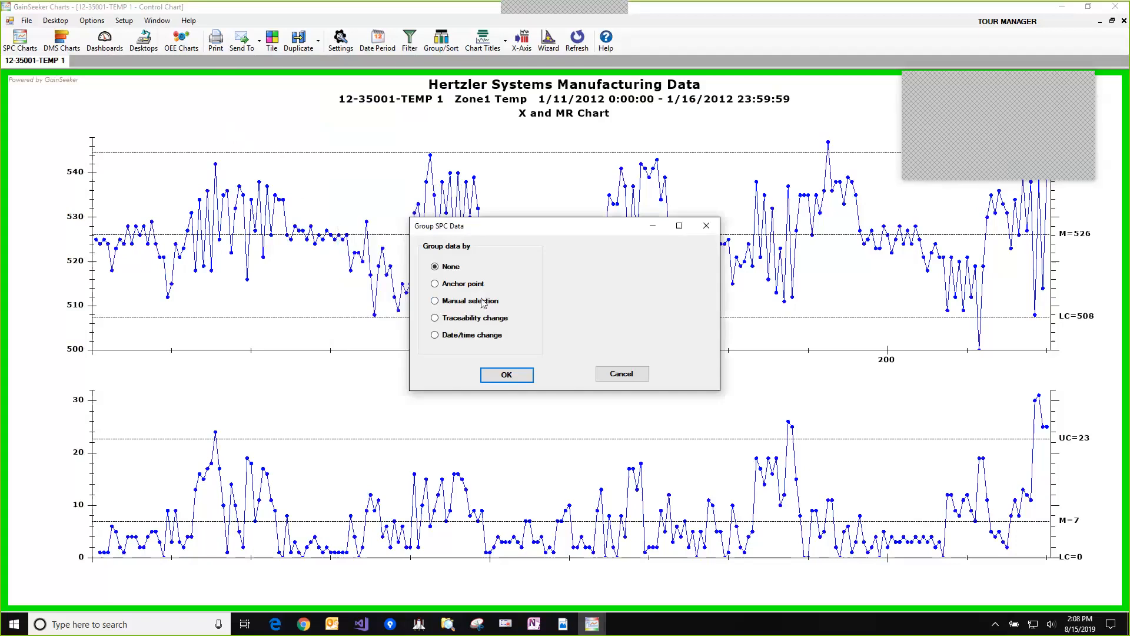
left_click(487, 319)
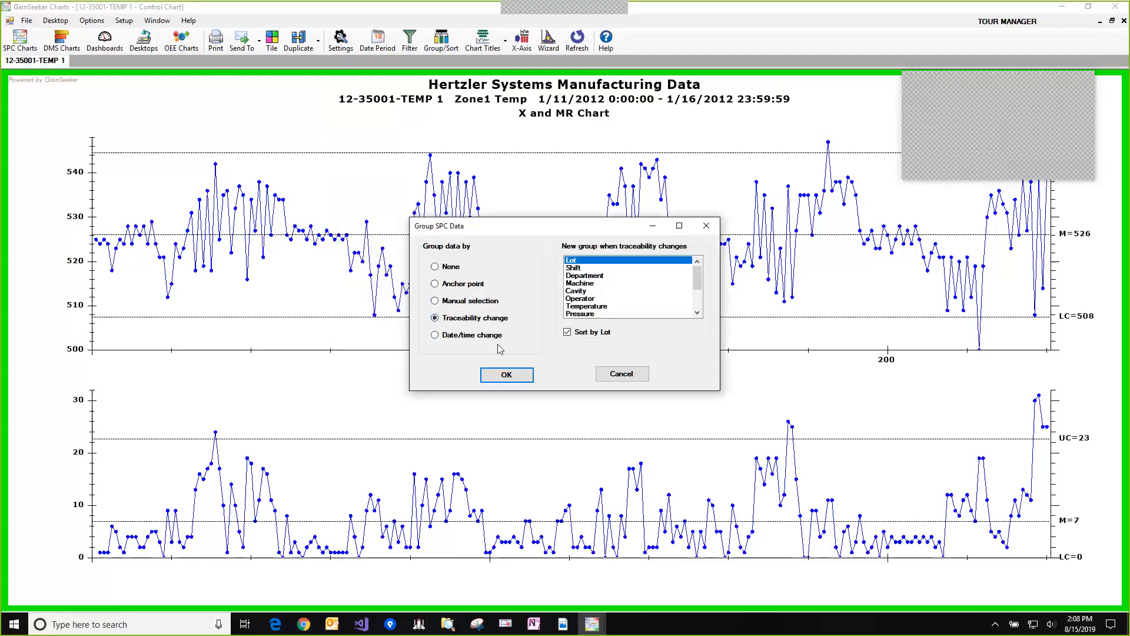
left_click(612, 283)
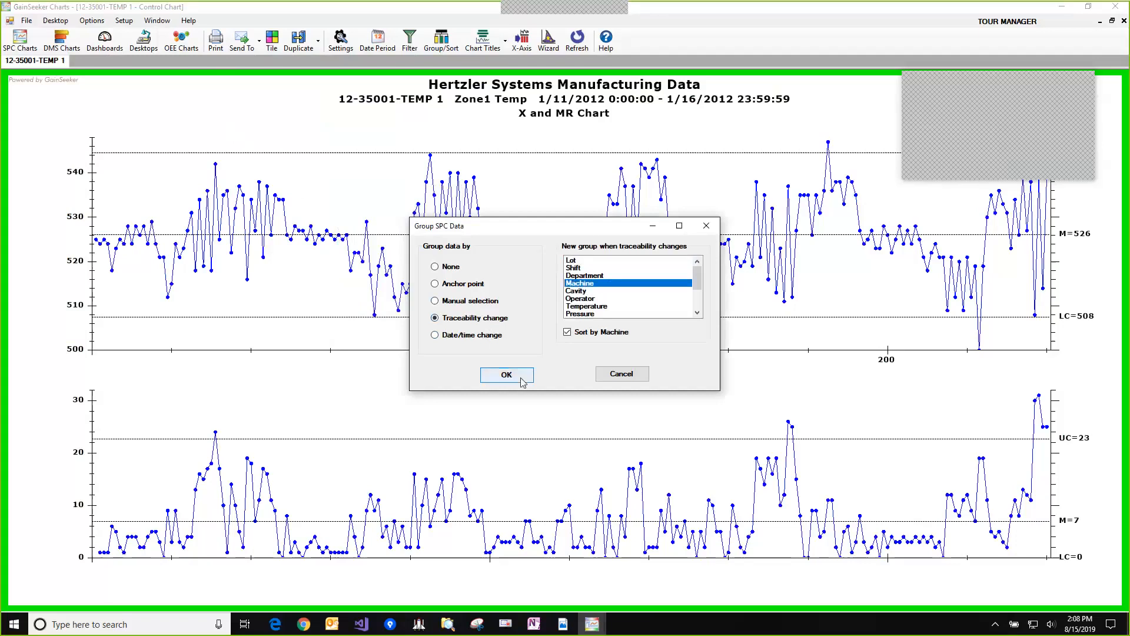
left_click(506, 375)
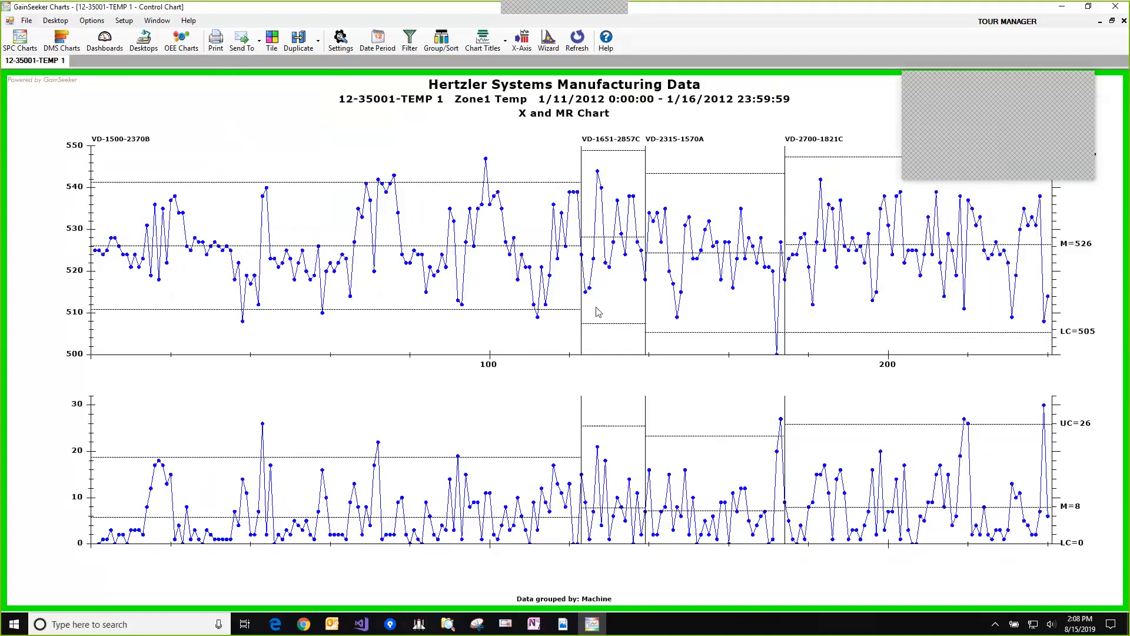
Change the control chart's traceability grouping to Shift, sorted by Shift
right_click(507, 163)
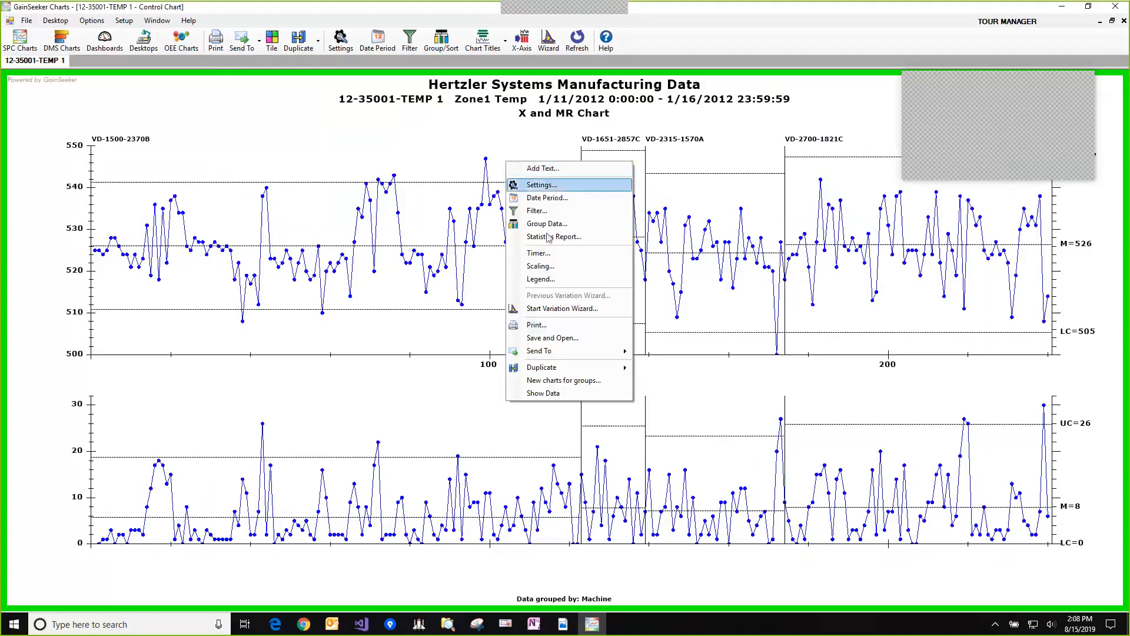
left_click(576, 225)
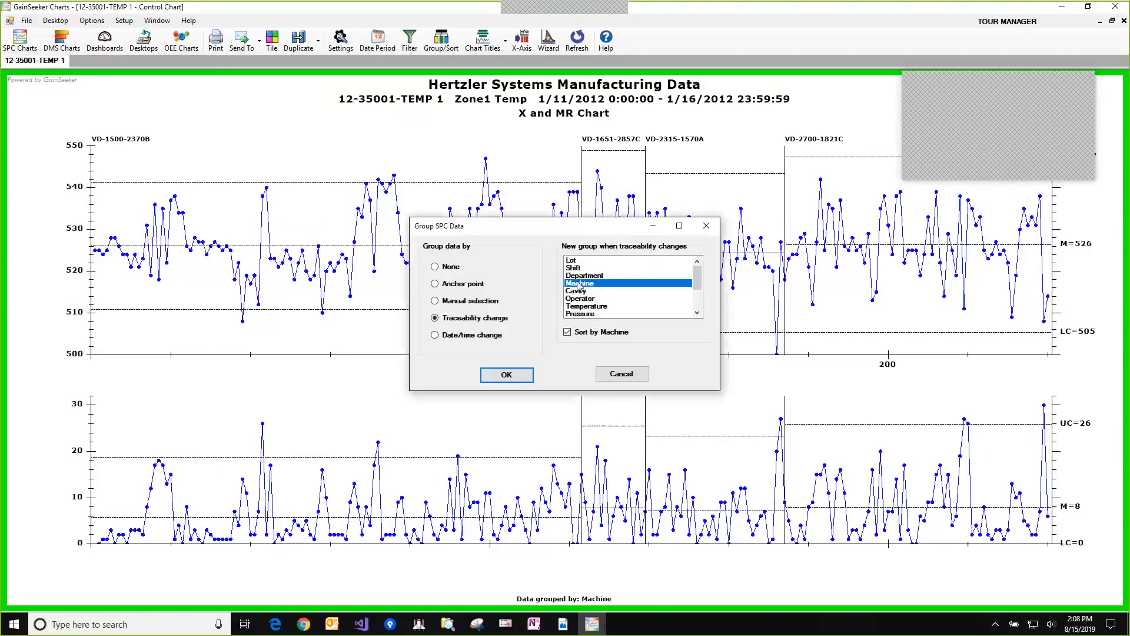
left_click(610, 270)
left_click(527, 374)
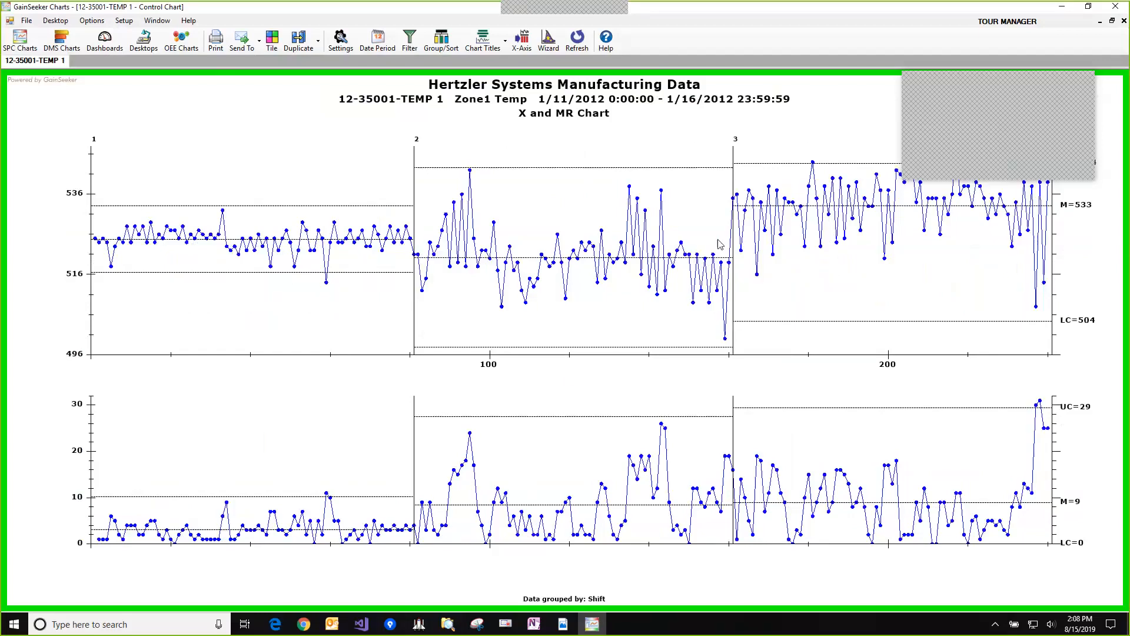
left_click_drag(740, 194, 940, 219)
left_click(546, 185)
Remove the Shift grouping from the control chart by setting the data grouping to None
right_click(256, 148)
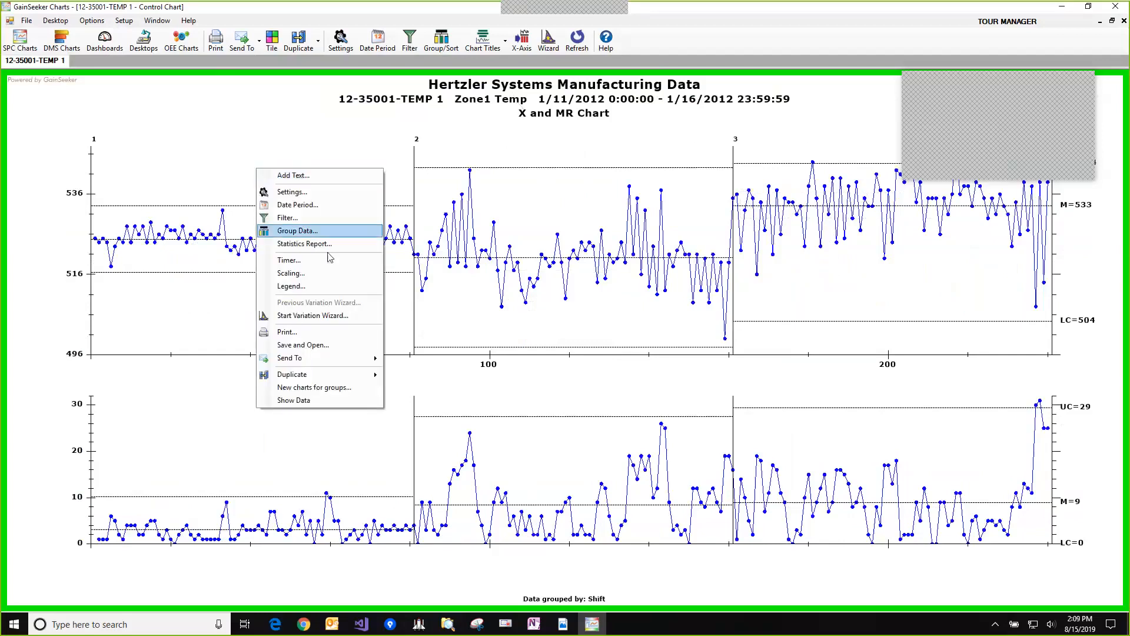
left_click(332, 231)
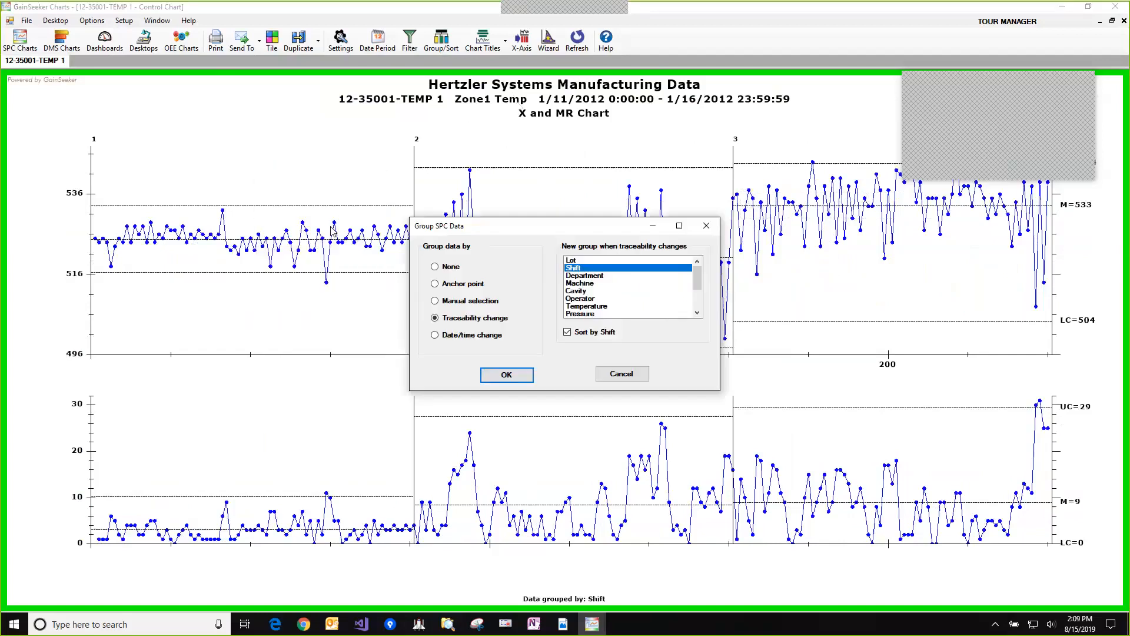
left_click(447, 266)
left_click(506, 376)
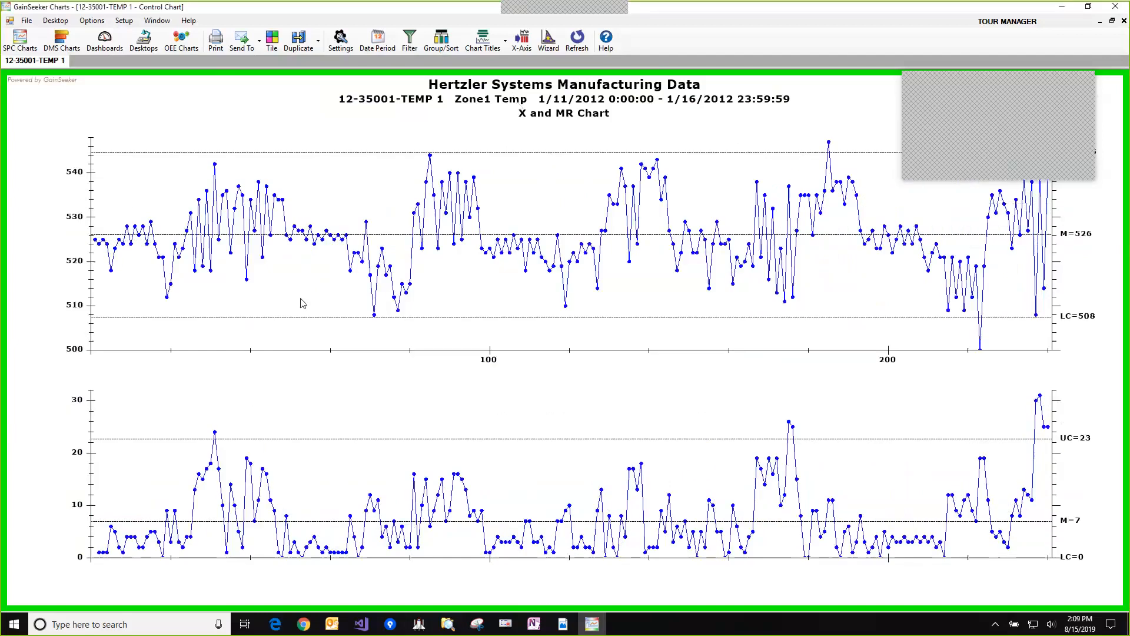
Start the Variation Wizard on the ungrouped control chart and review its stability information
right_click(341, 176)
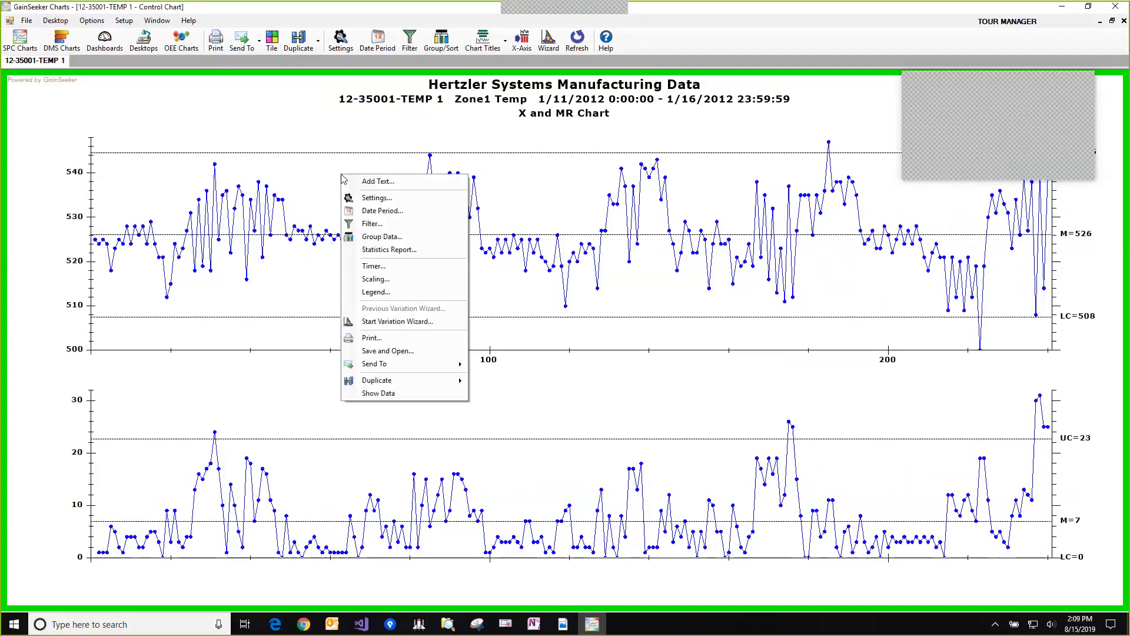
left_click(435, 324)
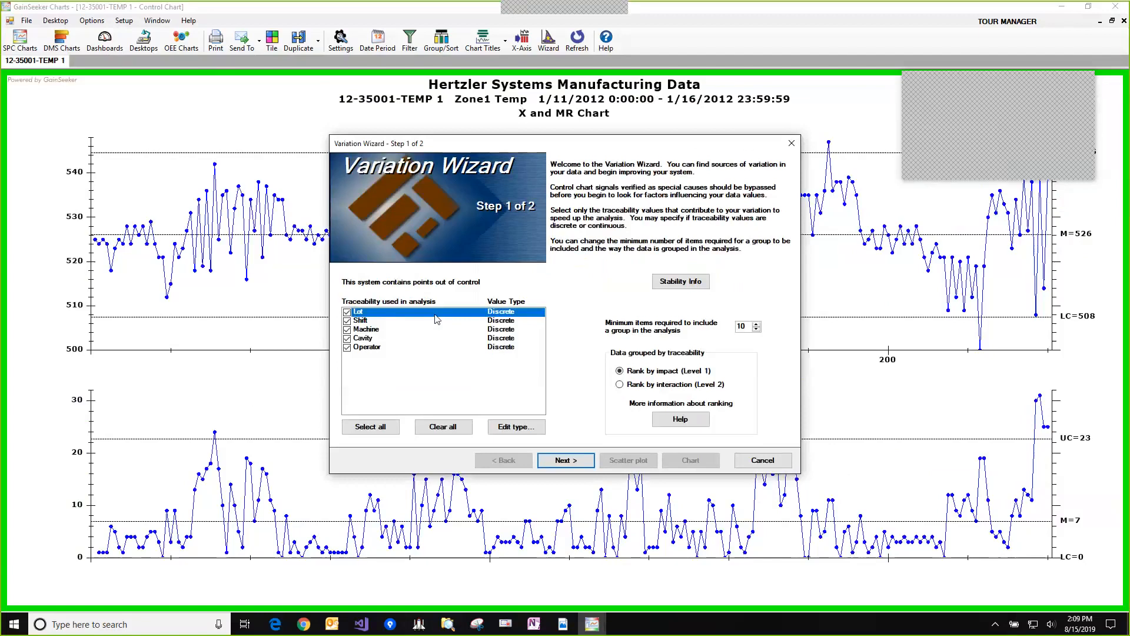
left_click(697, 288)
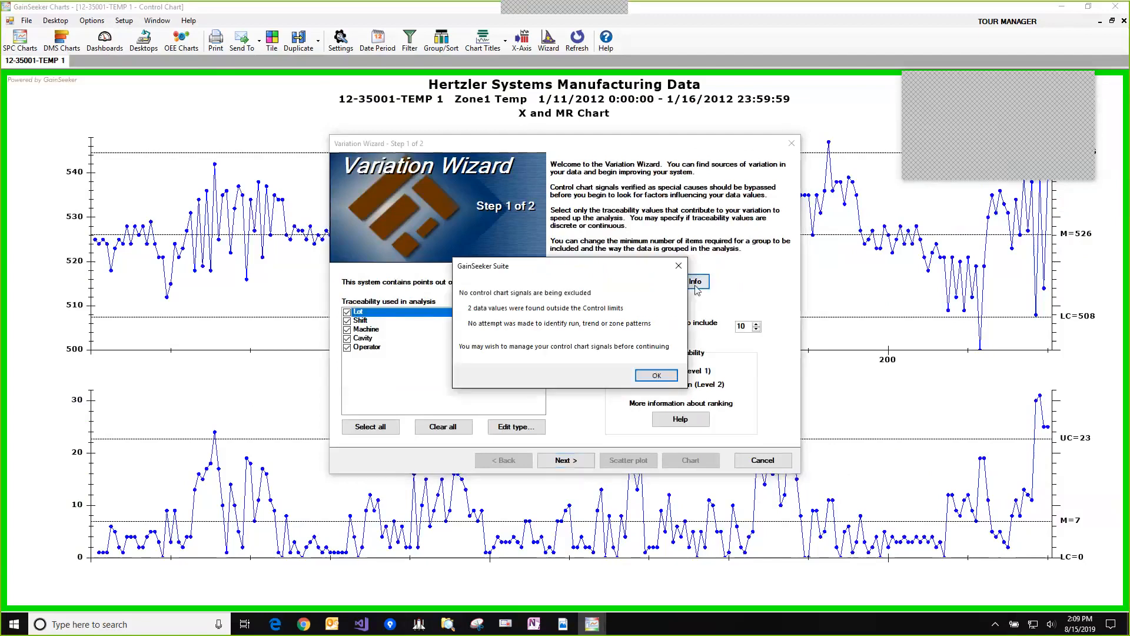
left_click(661, 378)
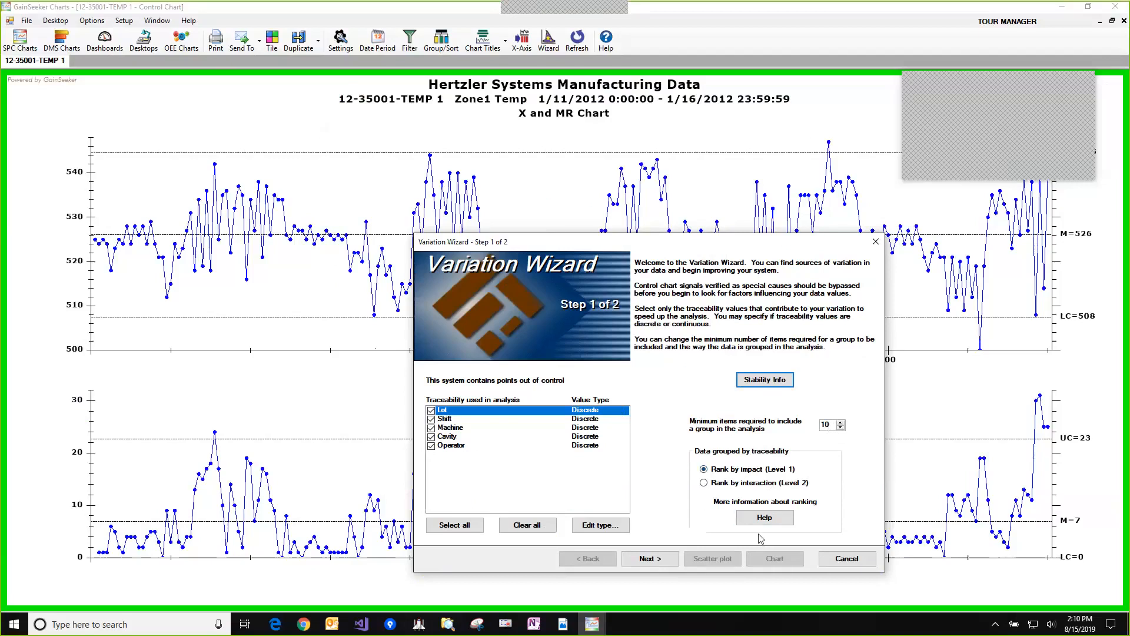
Run the variation analysis ranked by impact (Level 1) on all listed traceability fields and chart the data grouped by Shift
left_click_drag(720, 247, 689, 213)
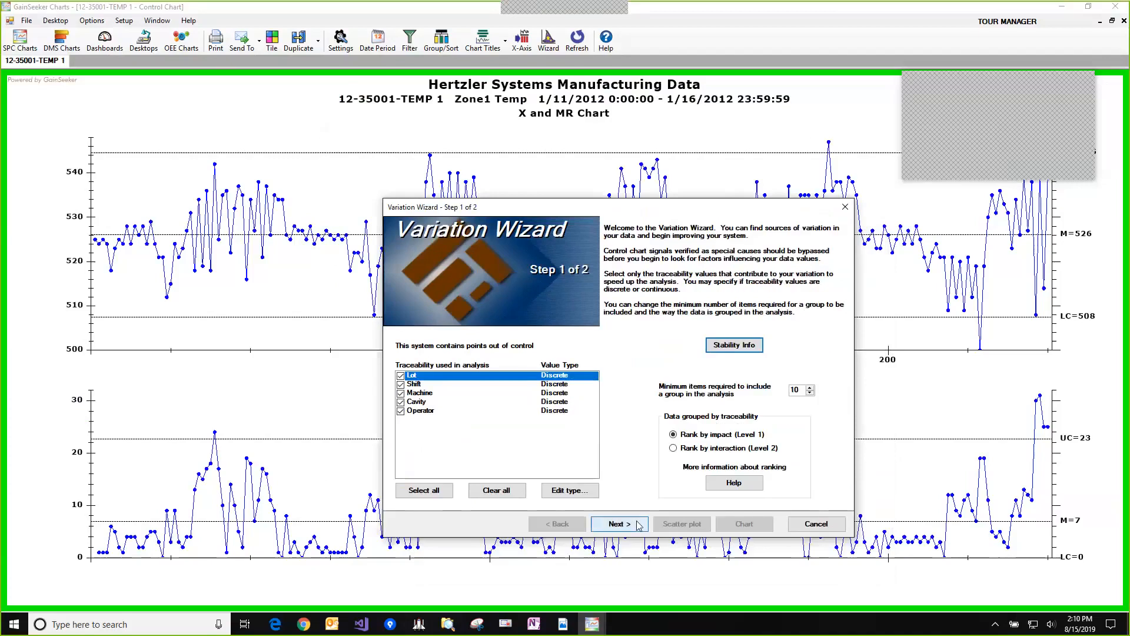
left_click(639, 524)
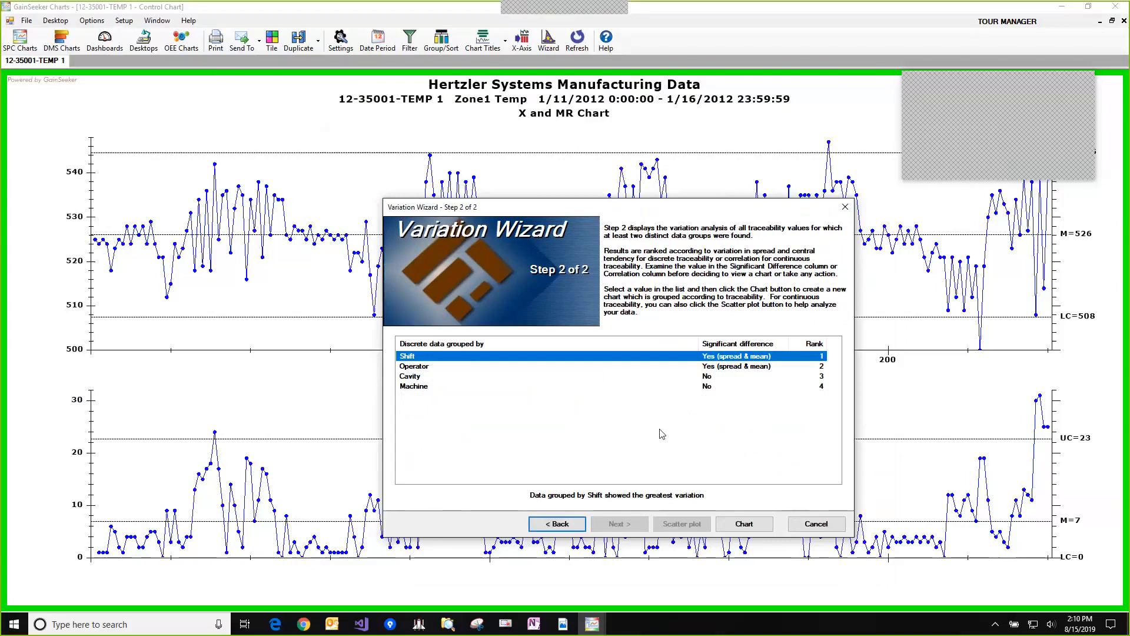
mouse_move(752, 362)
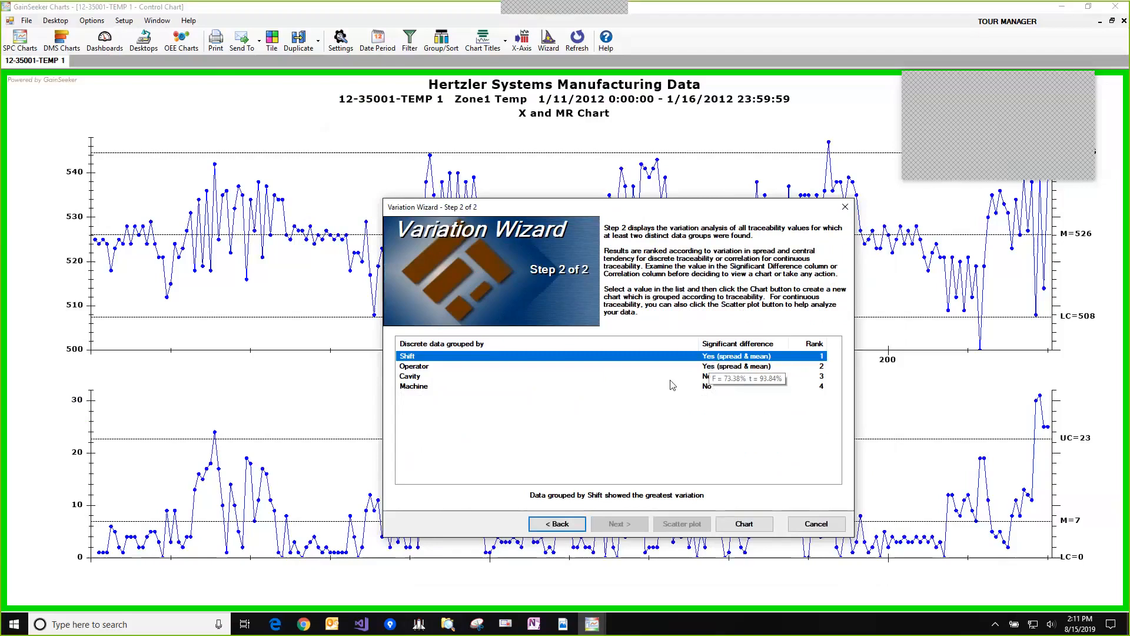
left_click(758, 525)
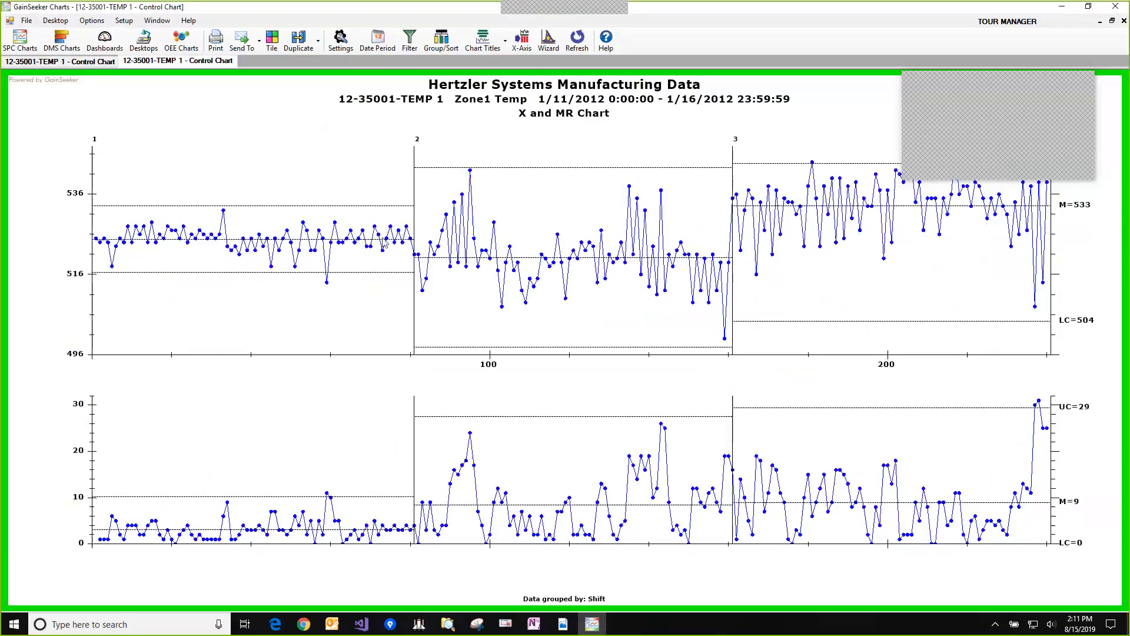
left_click_drag(383, 224, 444, 268)
left_click_drag(443, 263, 321, 157)
Reopen the previous Variation Wizard results from the Shift chart and create a chart grouped by Machine
right_click(270, 334)
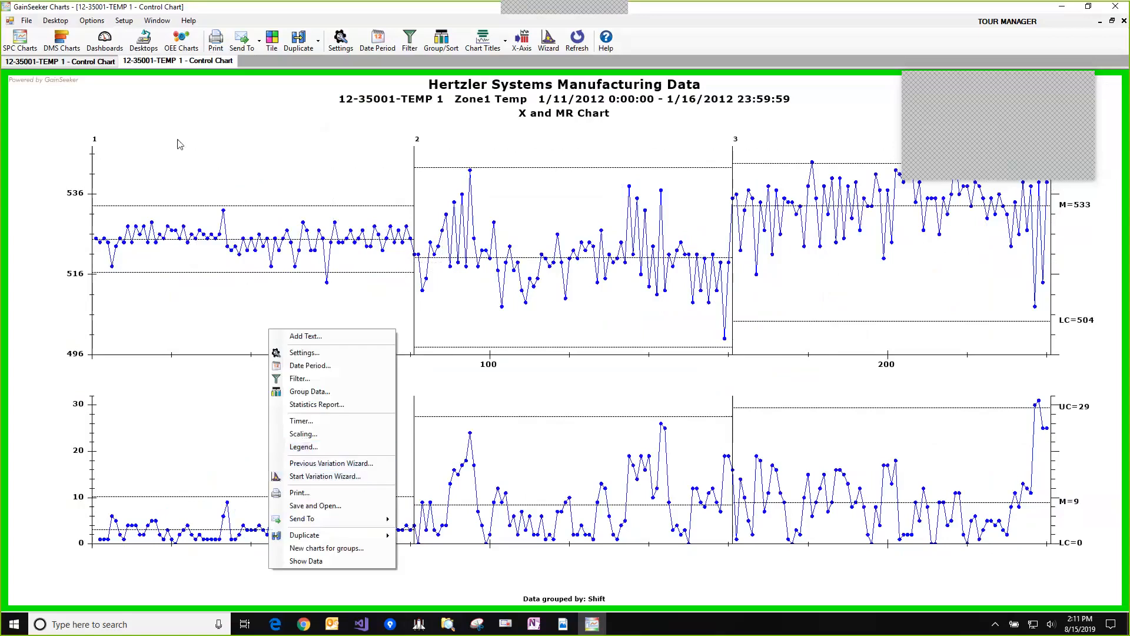
left_click(372, 465)
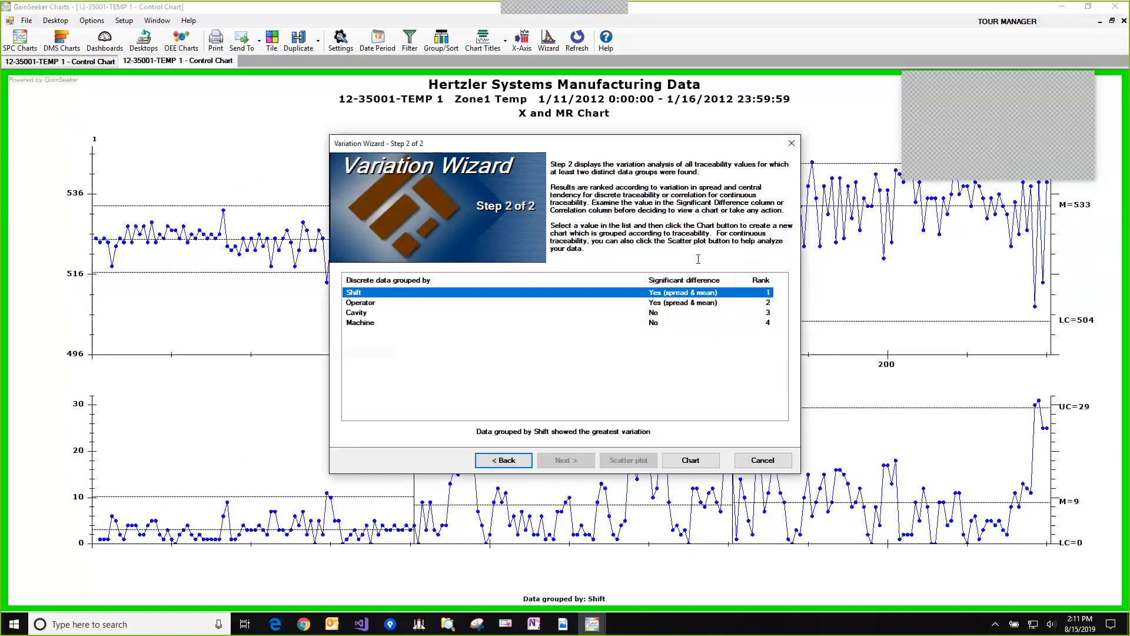
left_click(413, 325)
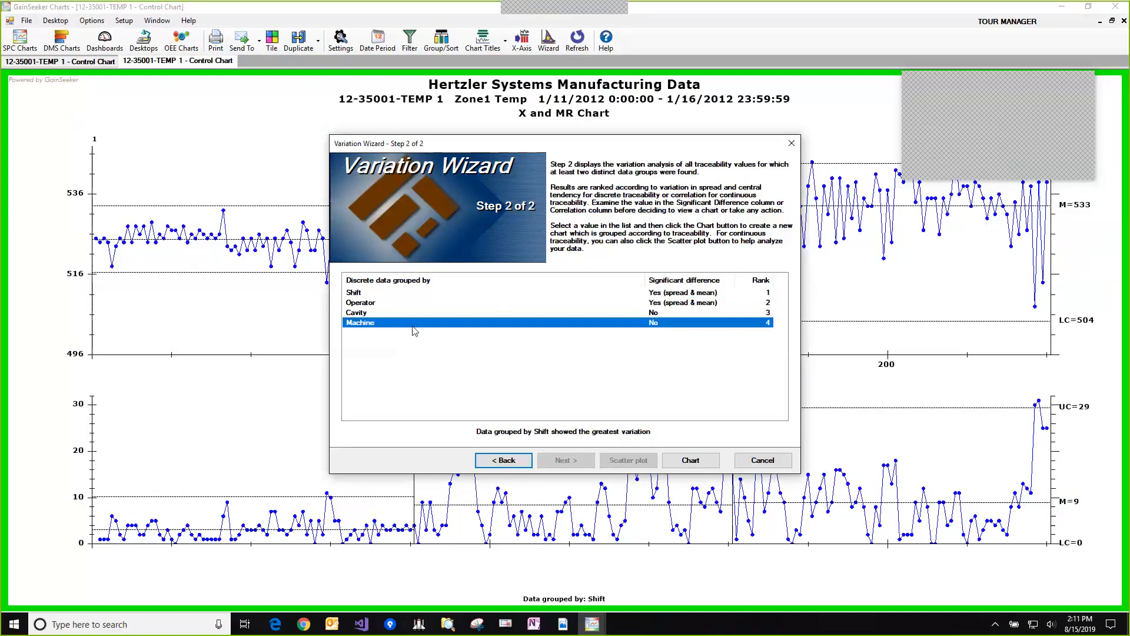
left_click(700, 469)
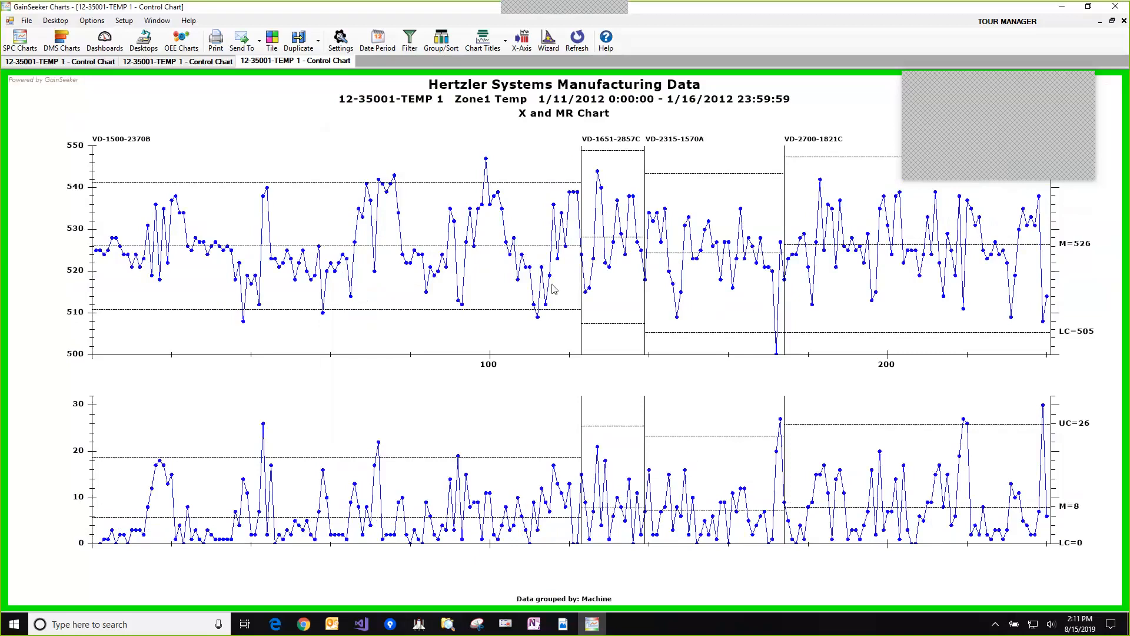
Create a new control chart from the Machine-grouped chart for only Group 1, VD-1500-2370B
right_click(328, 137)
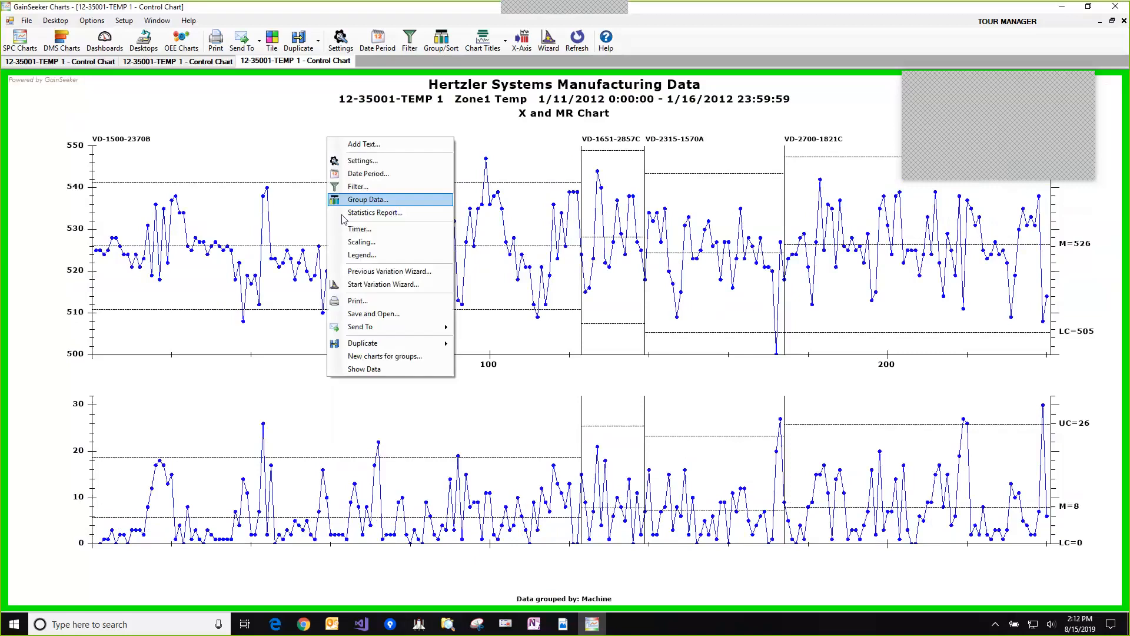
left_click(429, 357)
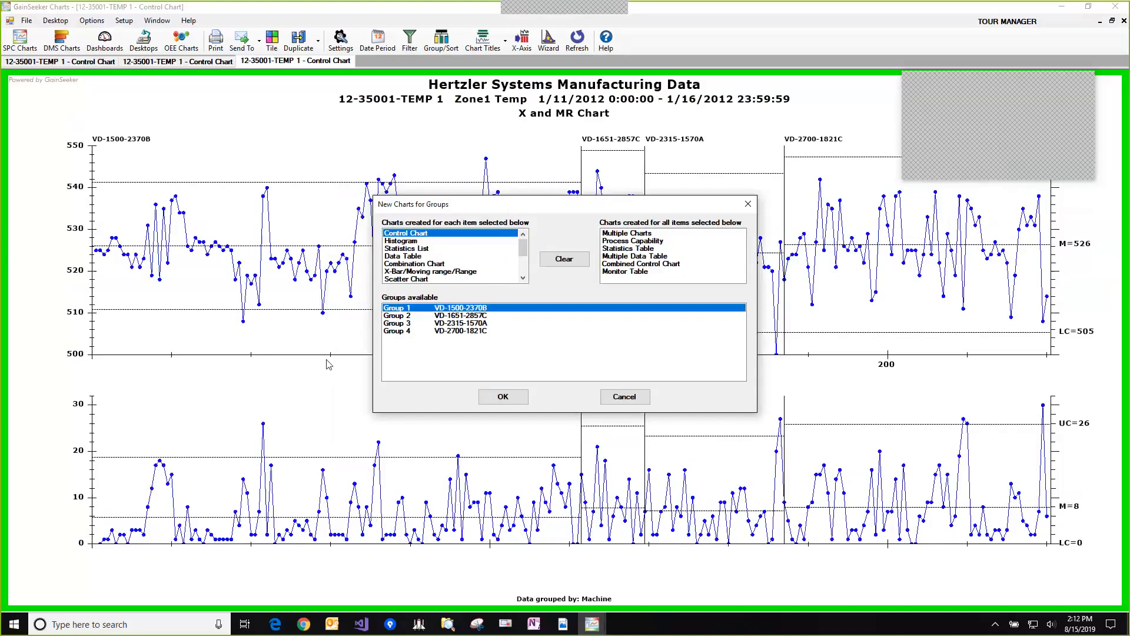
left_click_drag(508, 209, 310, 325)
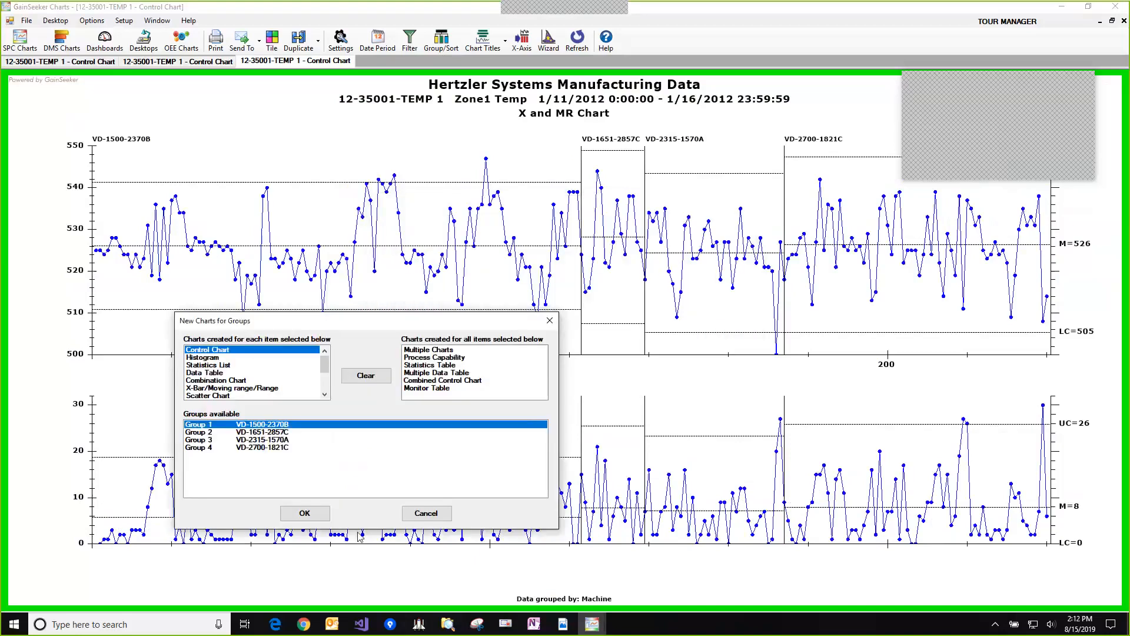
left_click(309, 518)
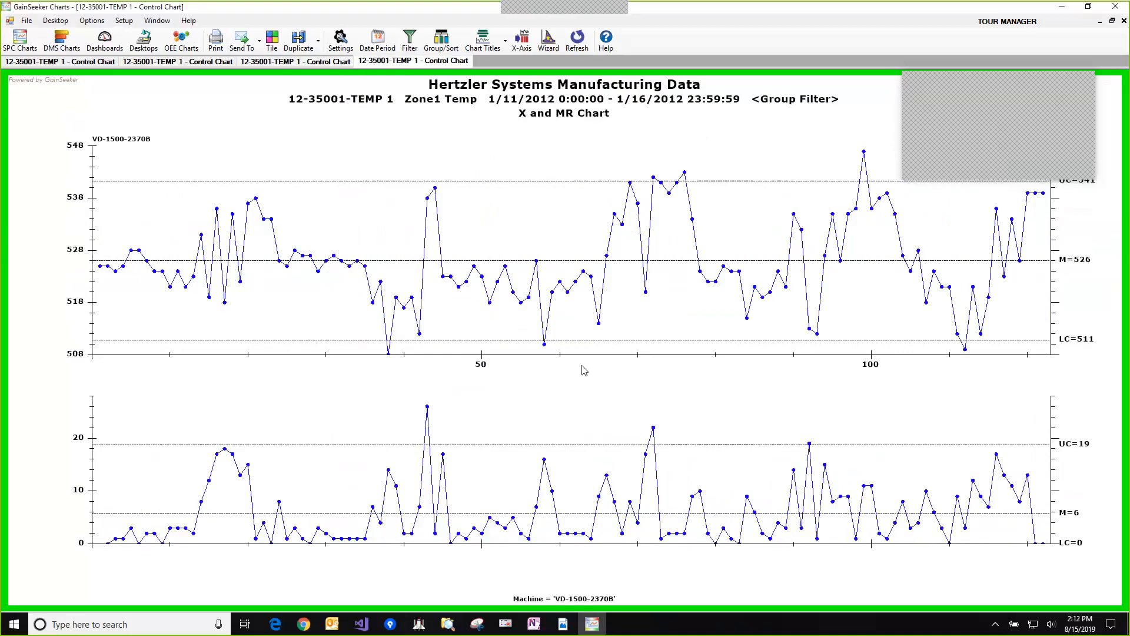
Group the VD-1500-2370B machine's control chart by traceability change on Shift
right_click(583, 369)
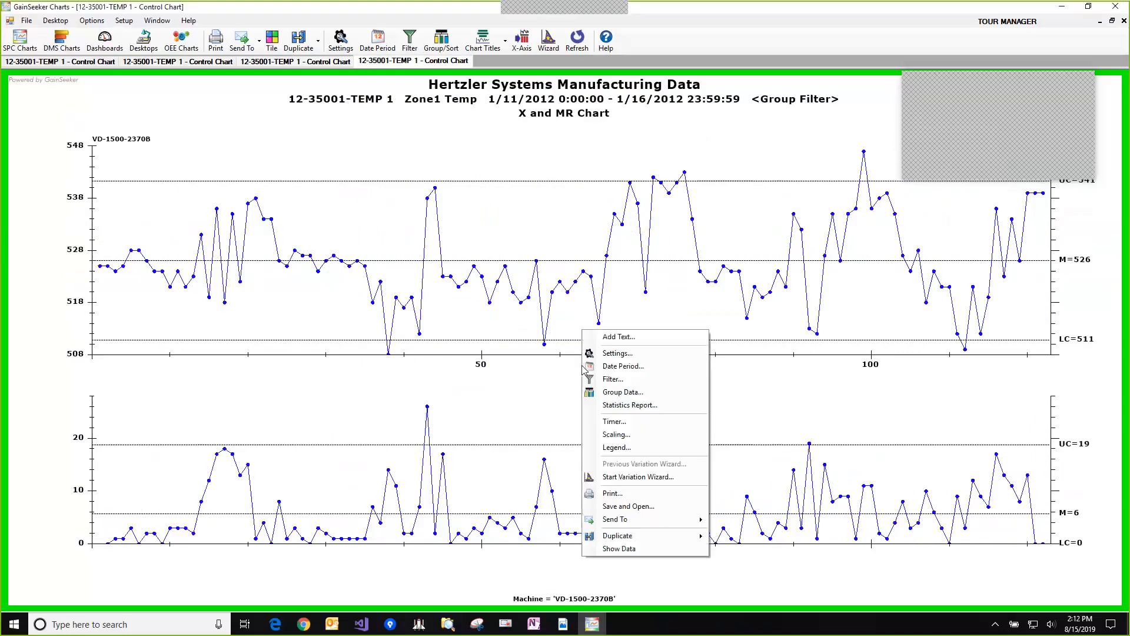
left_click(643, 398)
left_click(571, 259)
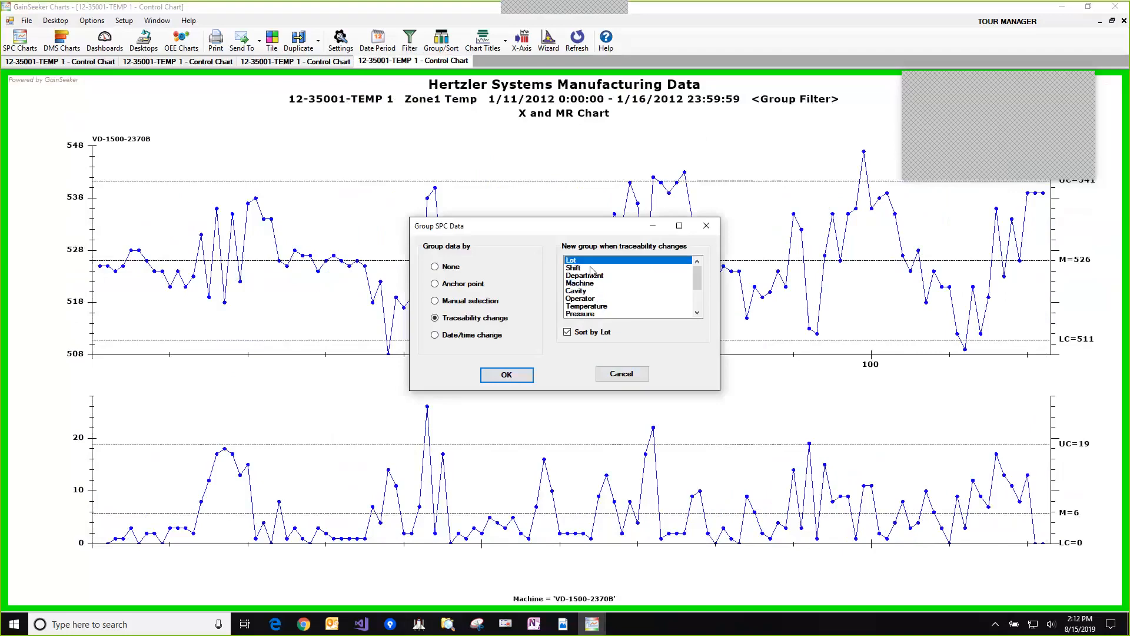
left_click(573, 267)
left_click(513, 377)
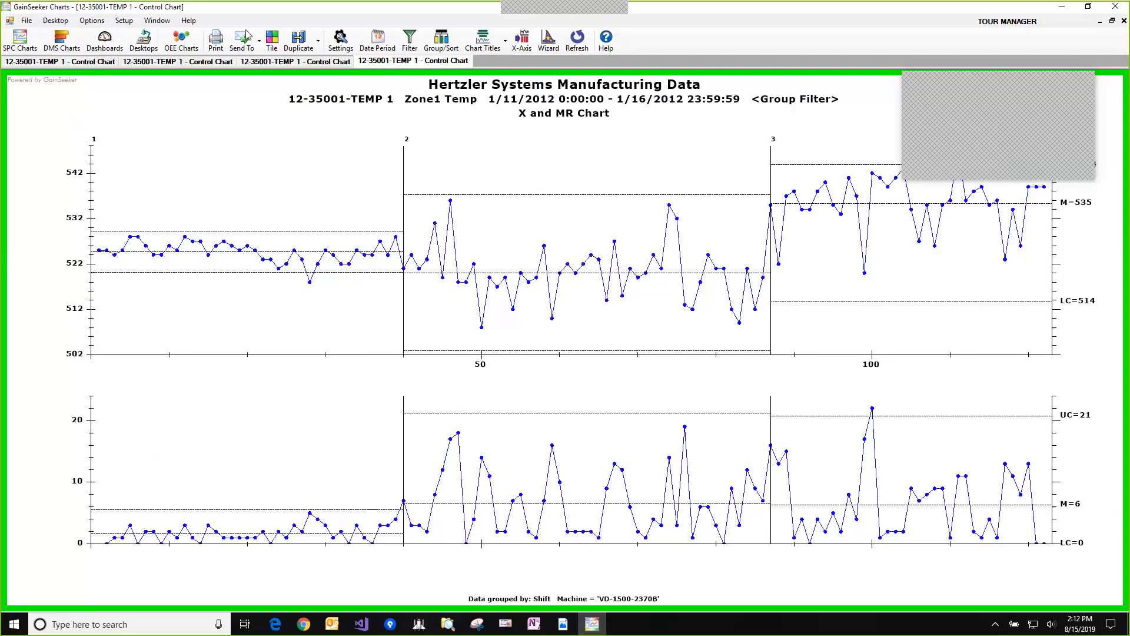
Resume the Variation Wizard from the original ungrouped chart, return to Step 1 and choose Rank by interaction (Level 2)
left_click(61, 64)
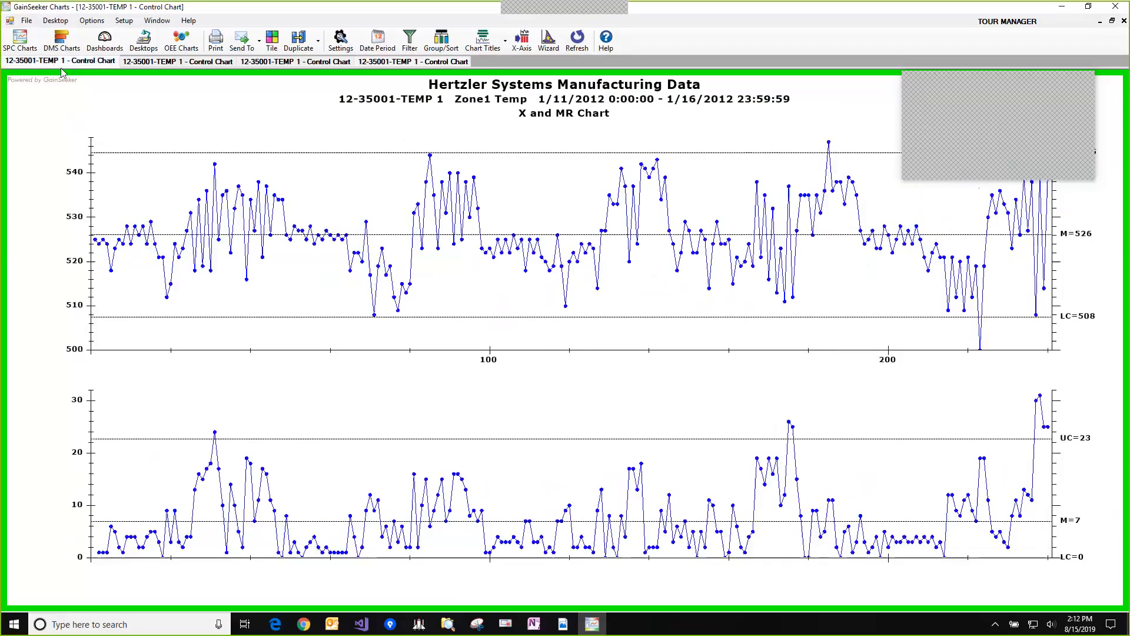
right_click(306, 210)
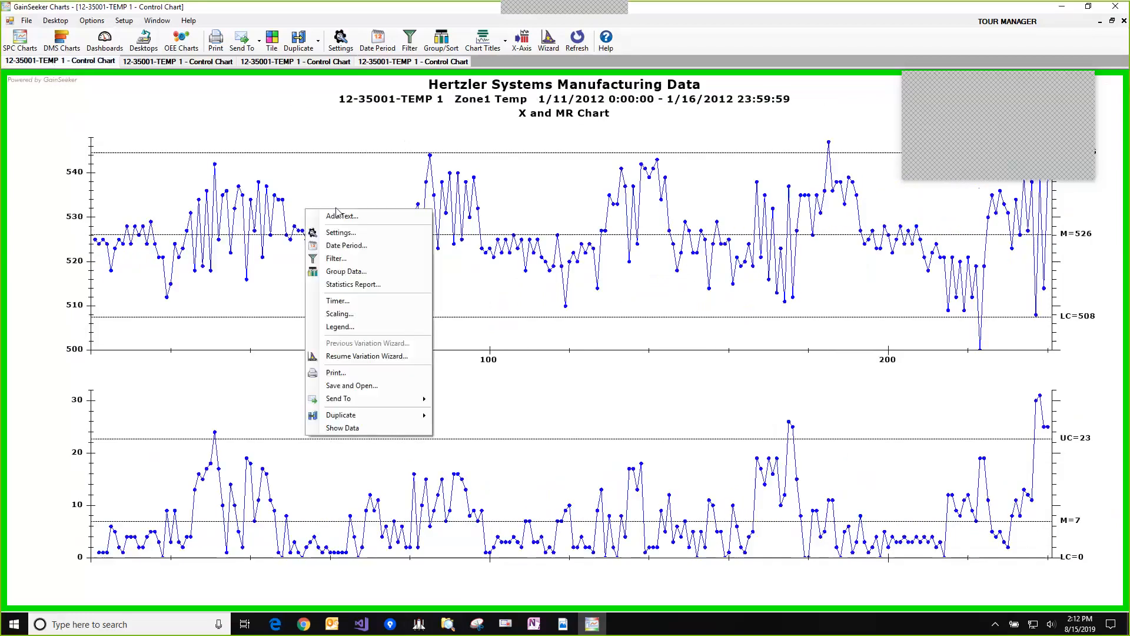
left_click(381, 357)
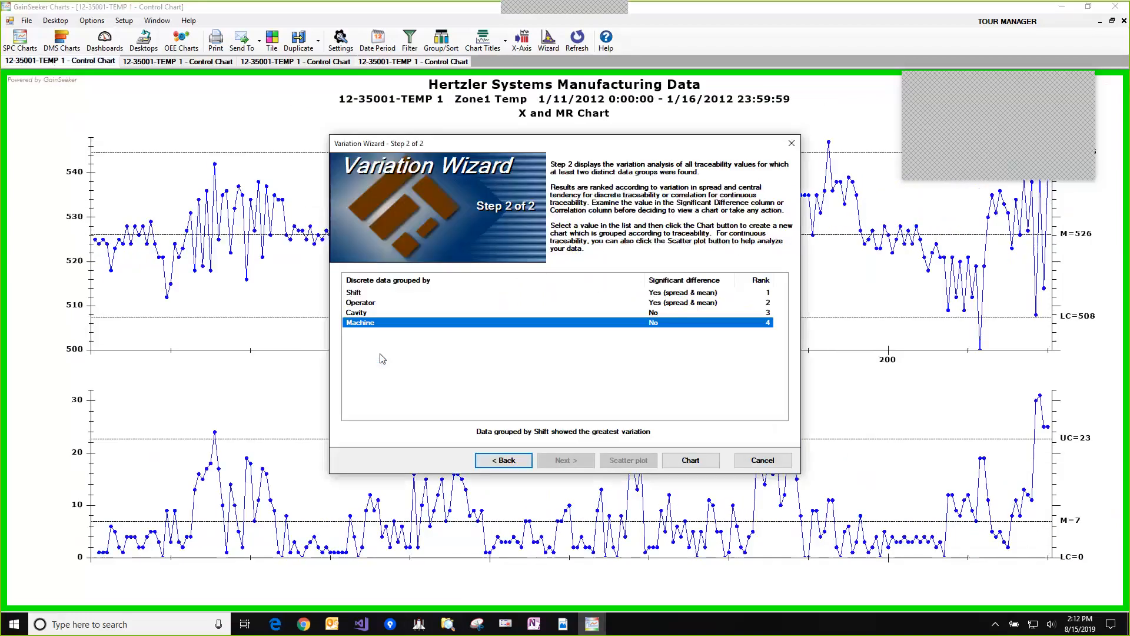
left_click(505, 460)
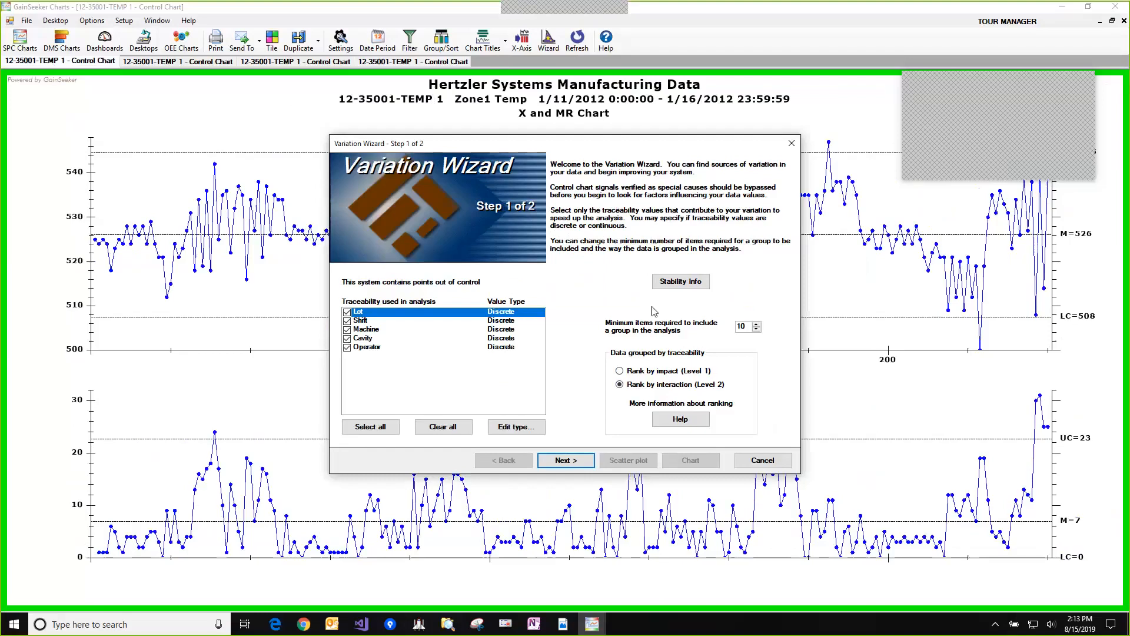
Run the interaction analysis, review its ranked results, and create the chart for Cavity "LEFT" grouped by Shift
left_click(567, 465)
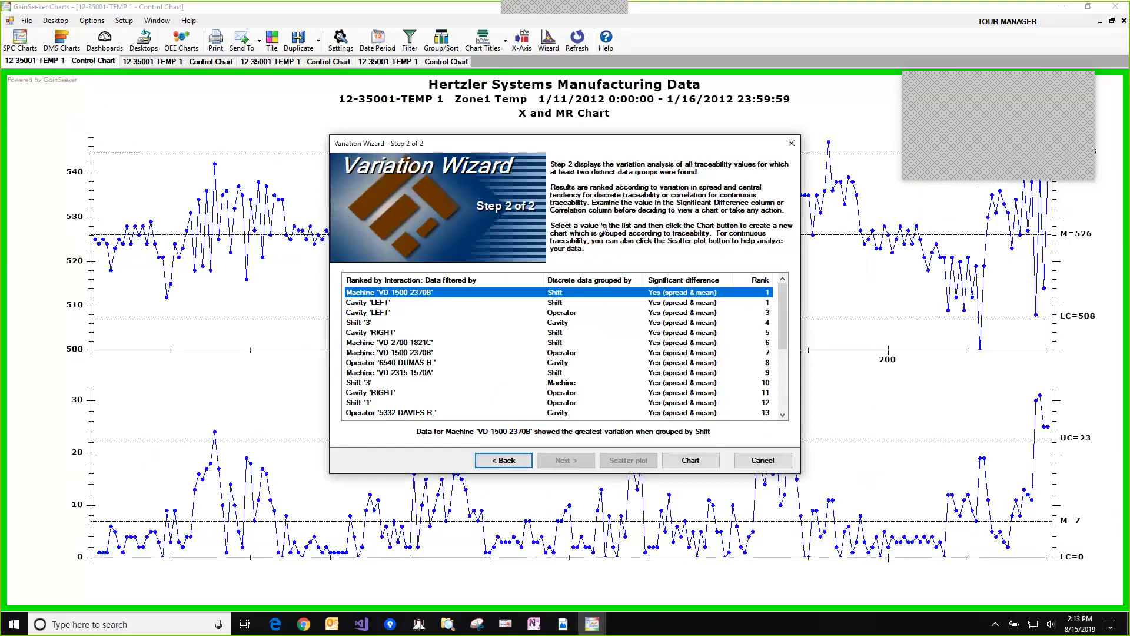
left_click_drag(511, 147, 602, 224)
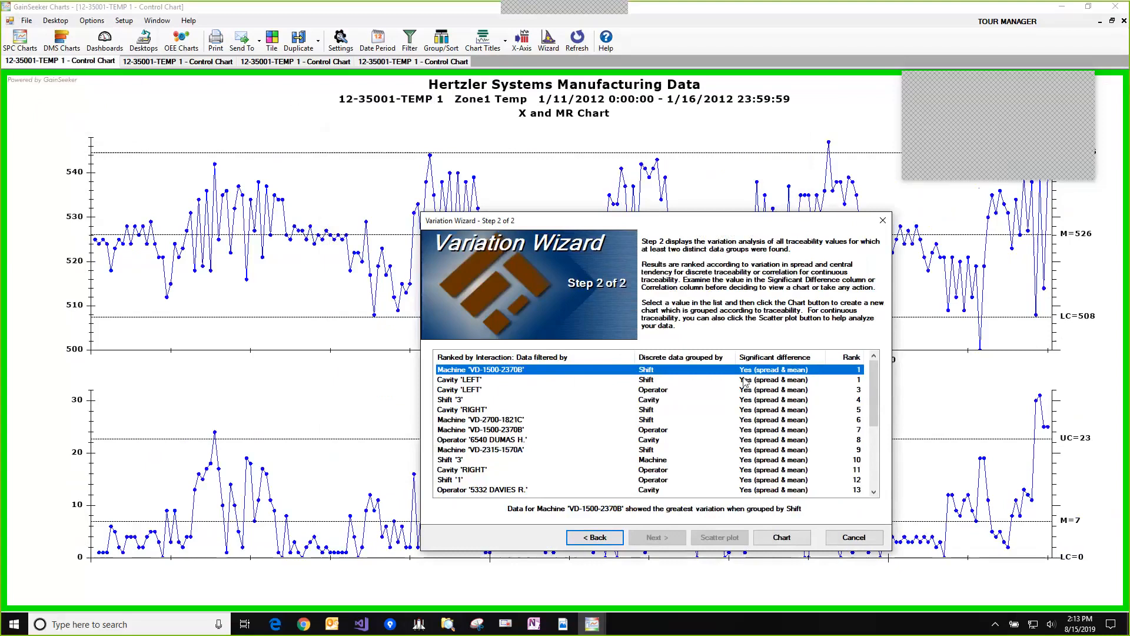
mouse_move(778, 371)
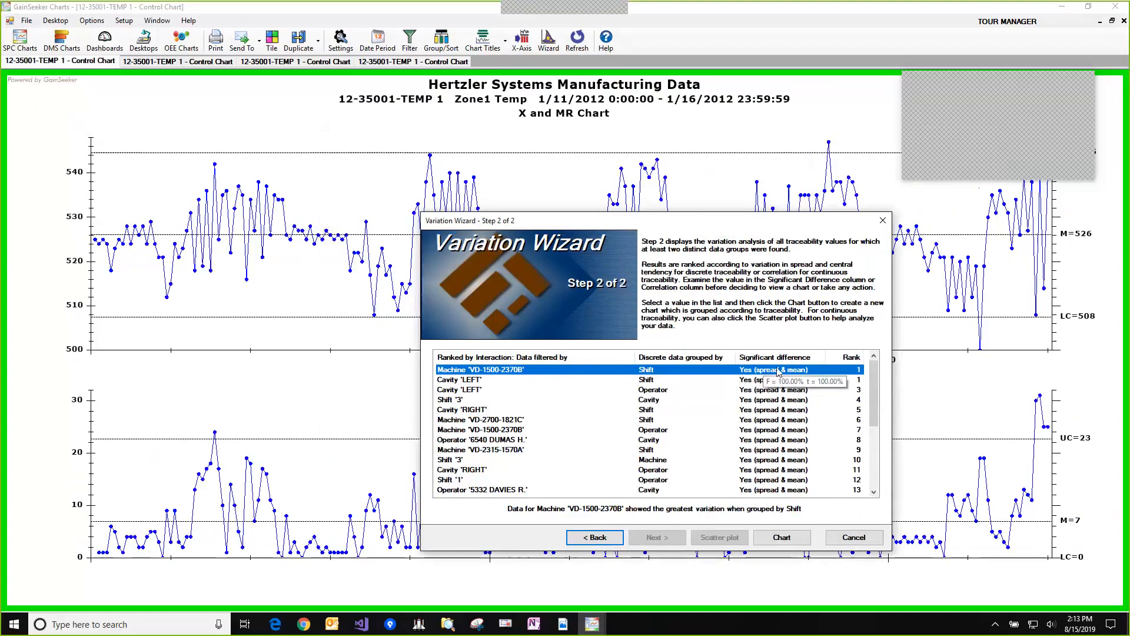
scroll(812, 437, "down", 1)
scroll(813, 437, "up", 1)
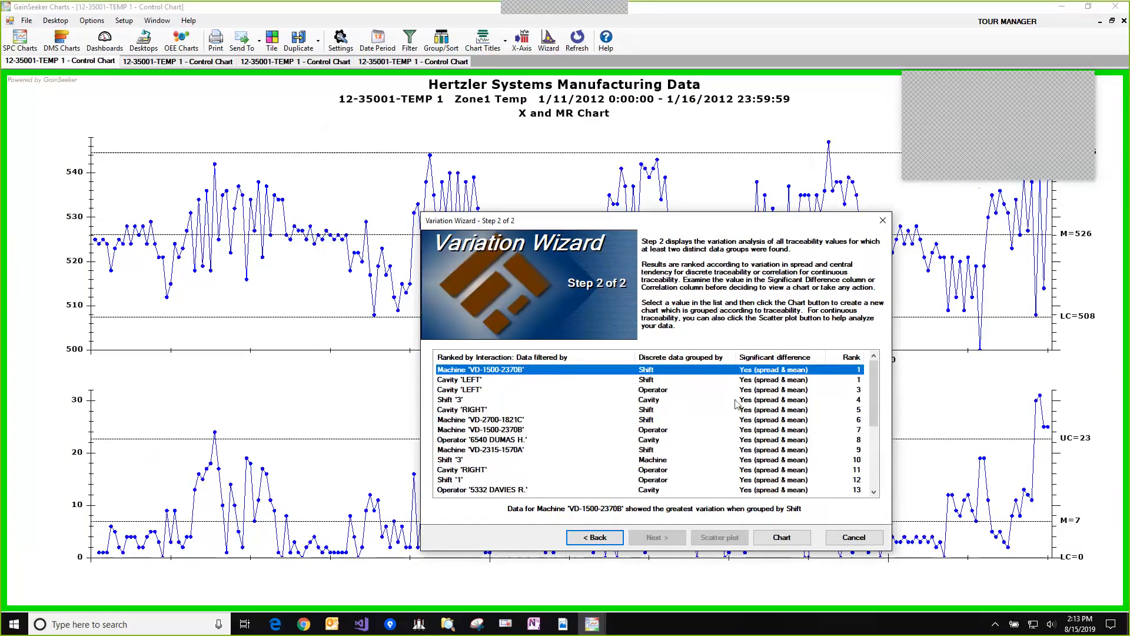
scroll(736, 403, "down", 3)
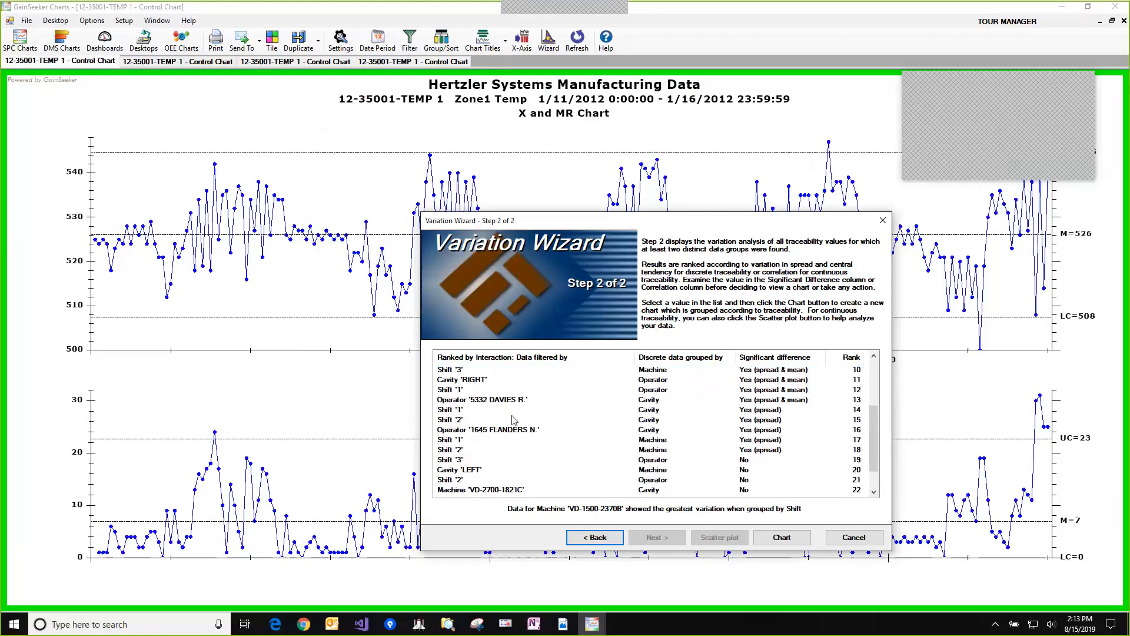
scroll(517, 419, "up", 3)
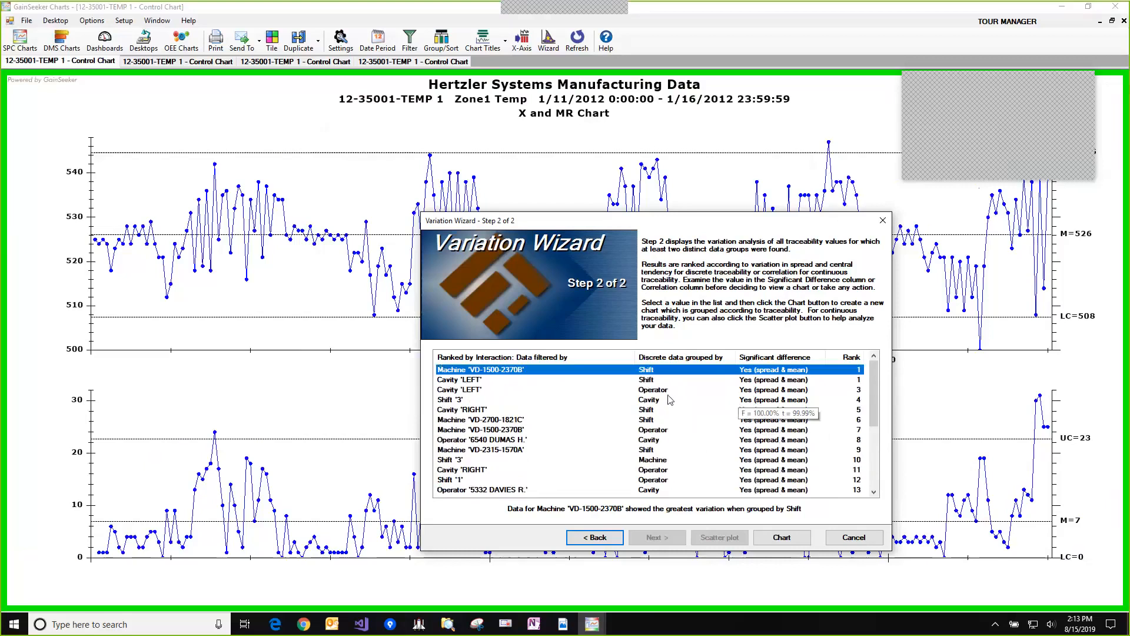
left_click(542, 381)
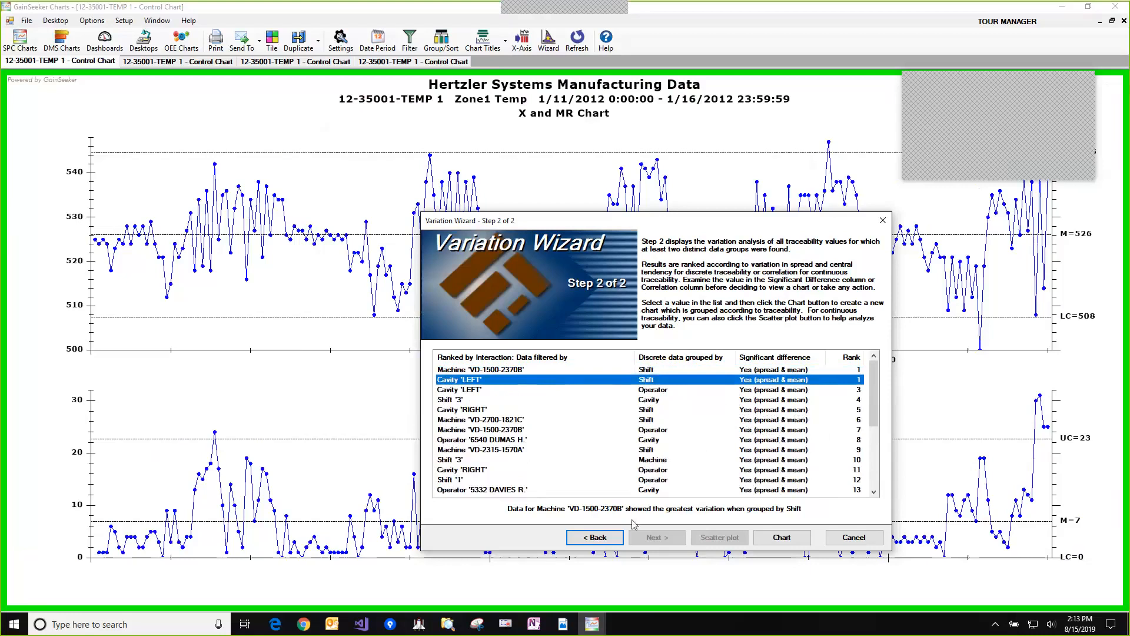
left_click(759, 537)
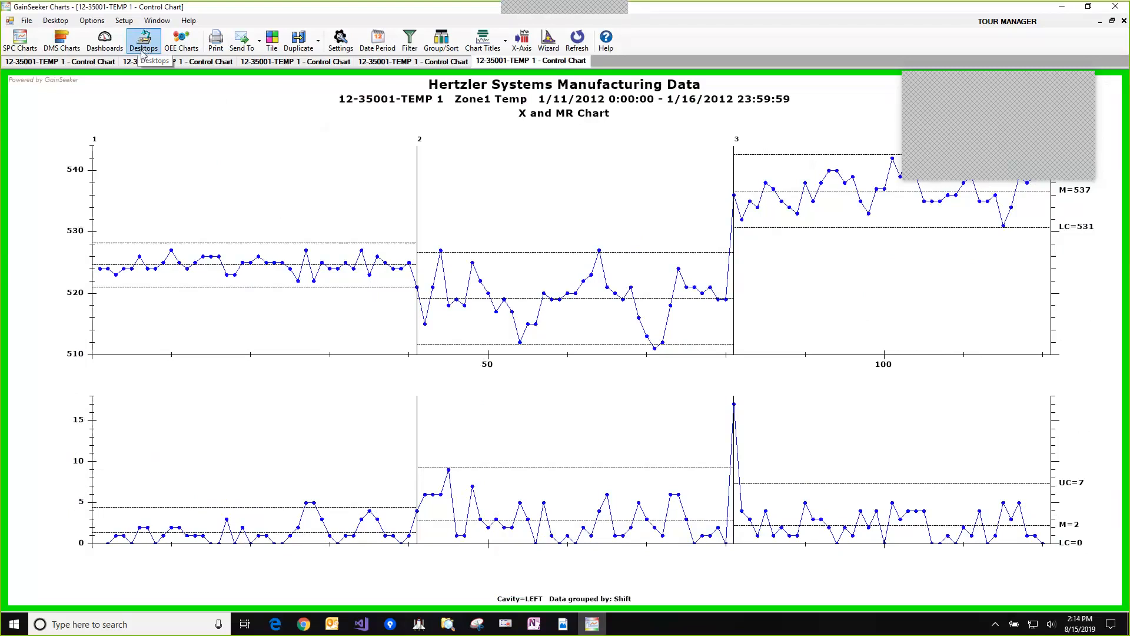
Resume the Variation Wizard from the original ungrouped chart, review the ranking options in Step 1 and dismiss the wizard
left_click(67, 63)
right_click(207, 155)
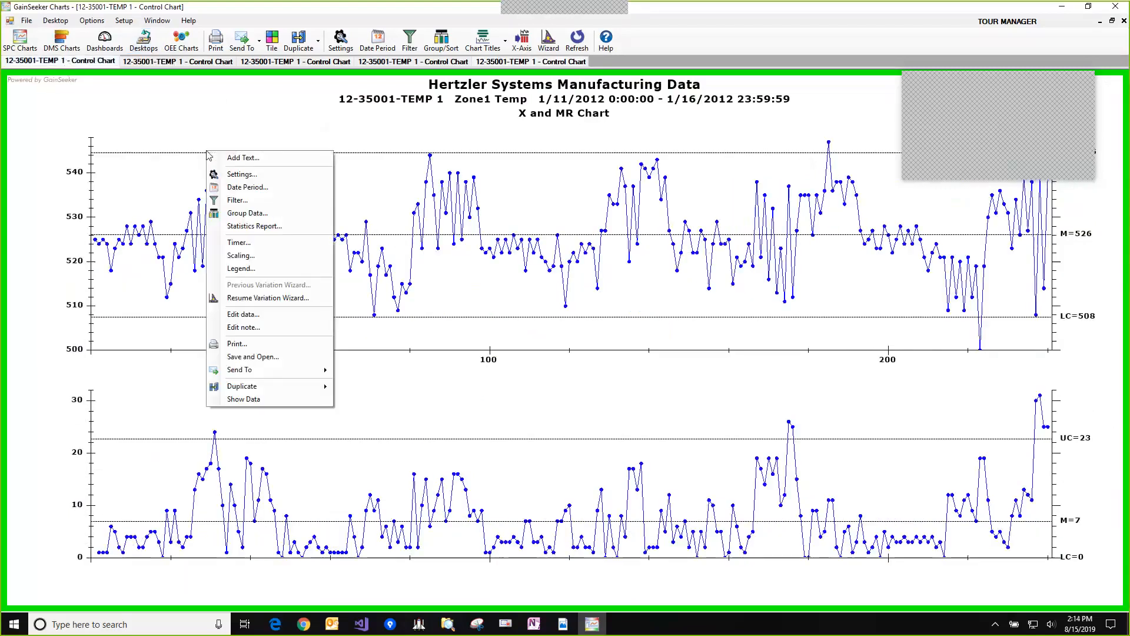
left_click(298, 299)
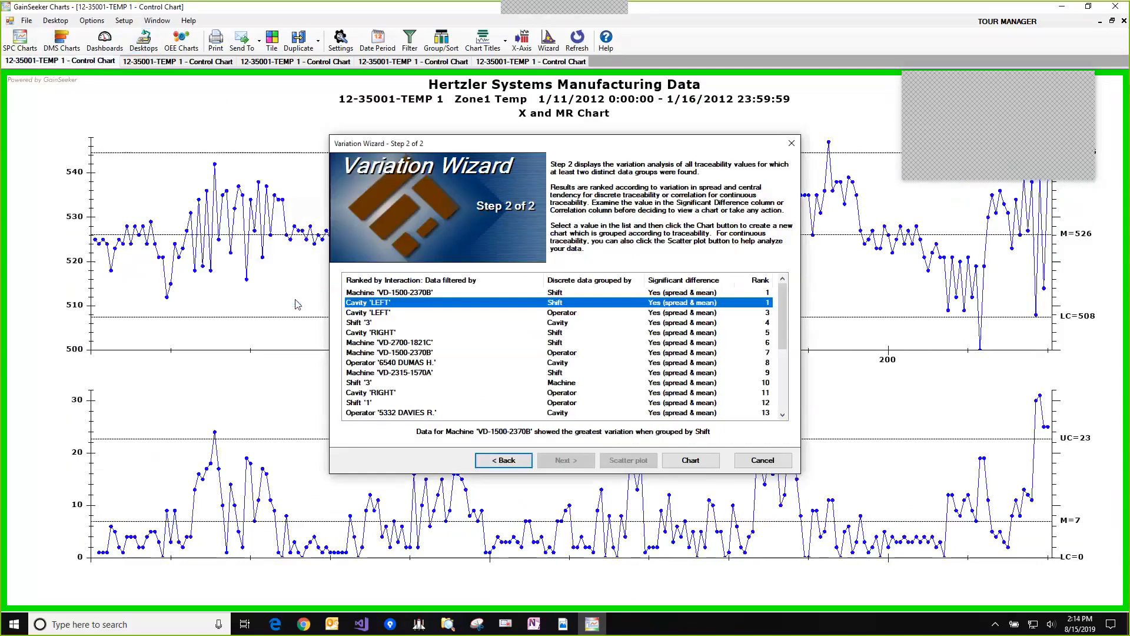
left_click(523, 458)
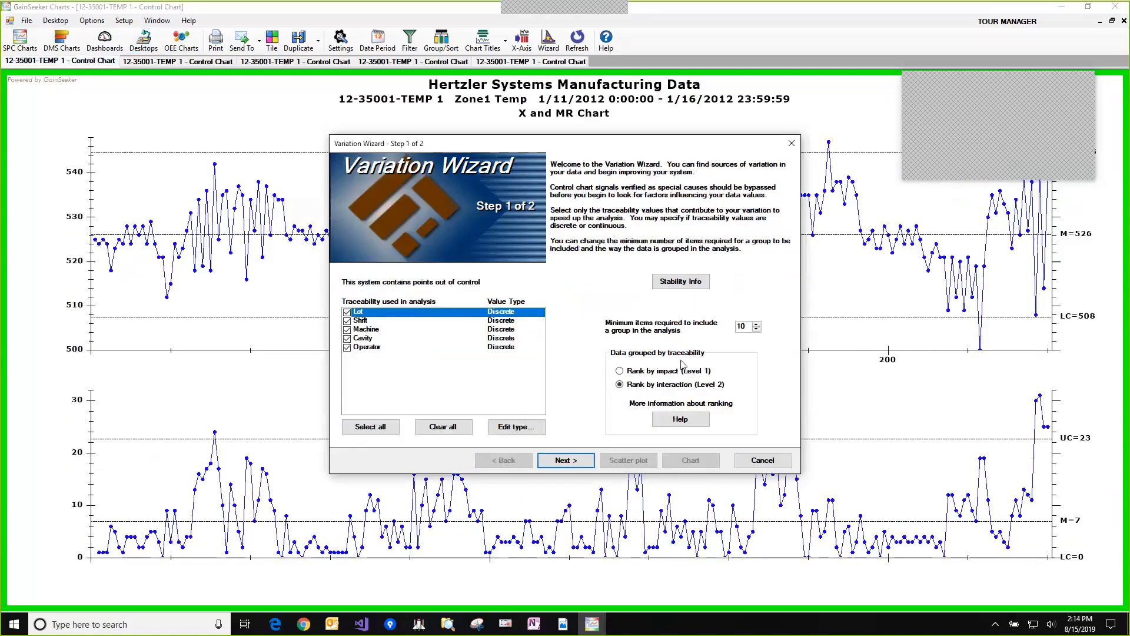
left_click(620, 384)
key("Escape")
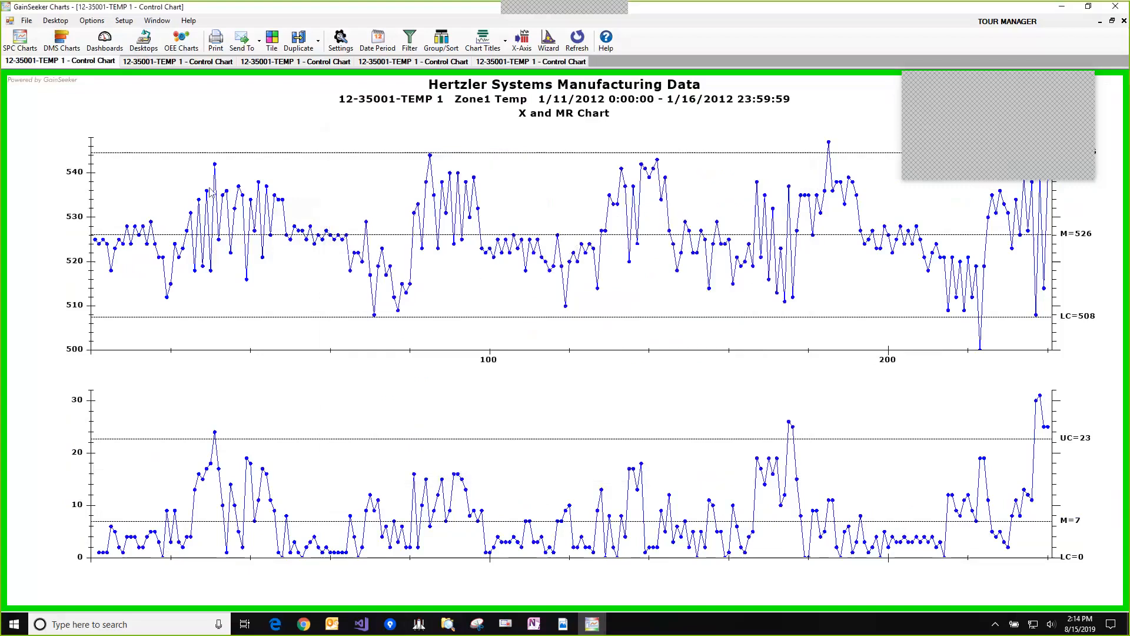
Close all open charts and open the 2-904 desktop
right_click(93, 61)
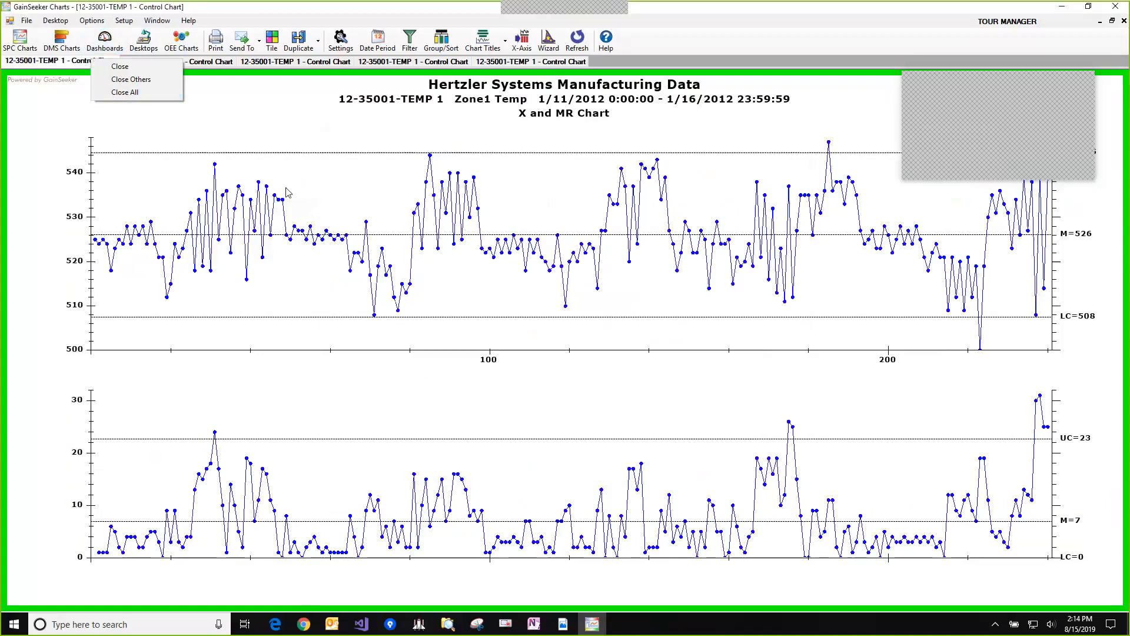
left_click(165, 99)
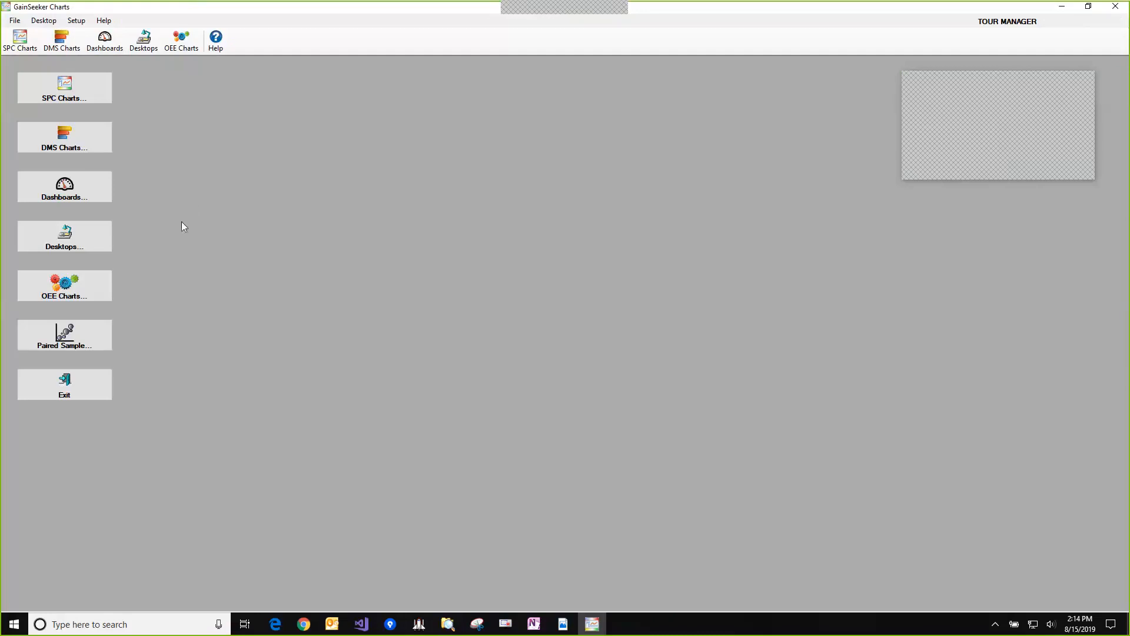
left_click(91, 235)
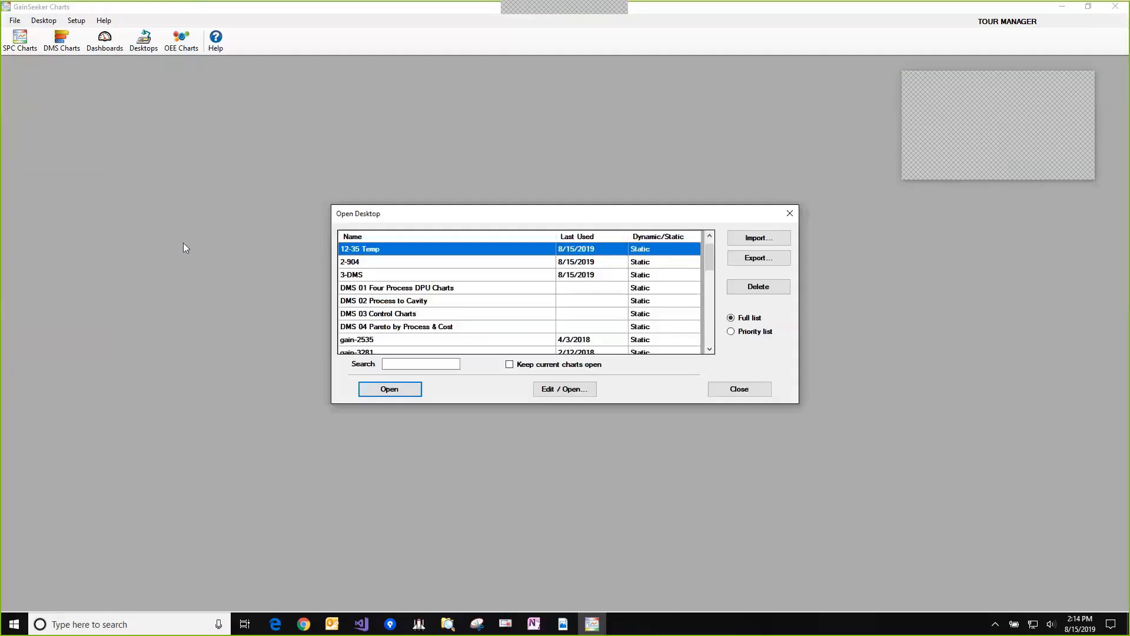
left_click(421, 265)
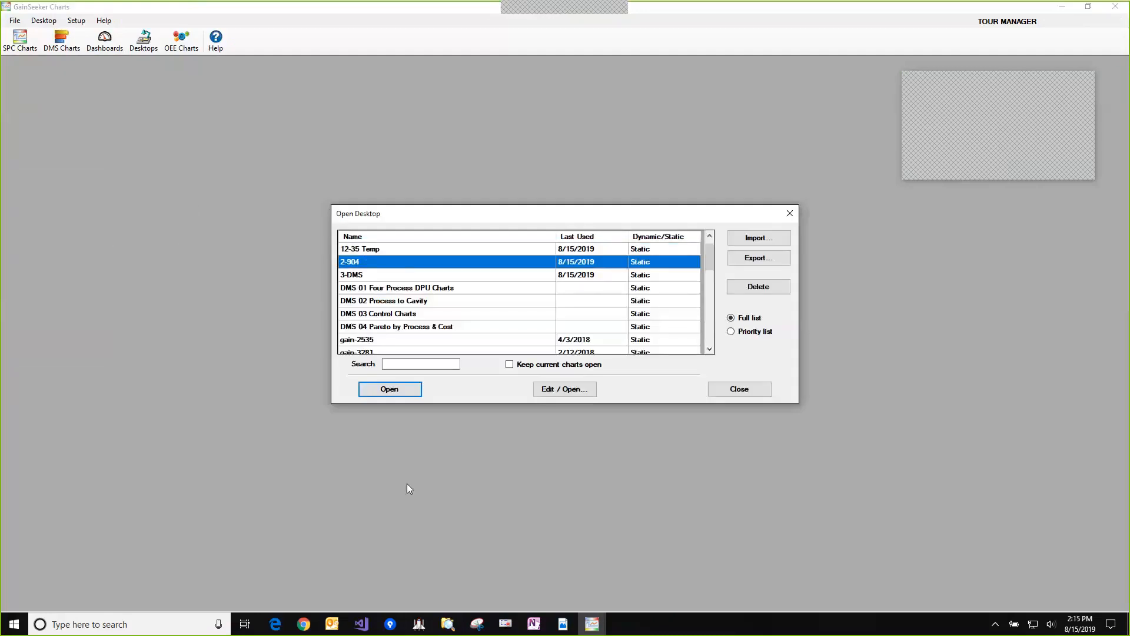
left_click(405, 395)
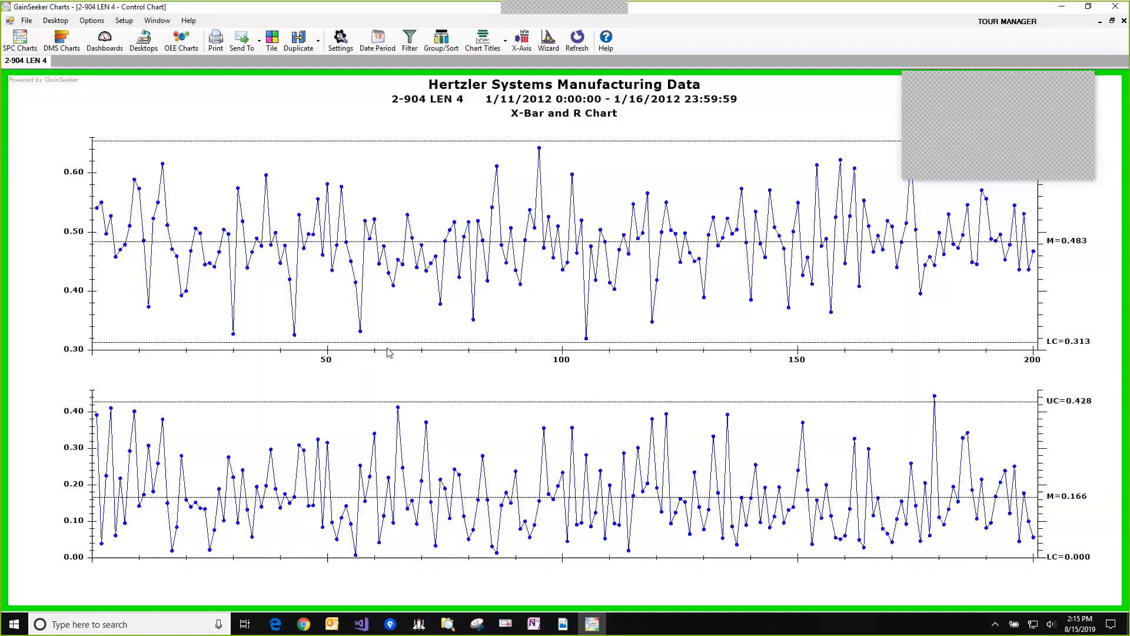
Run the Variation Wizard on the 2-904 LEN 4 control chart and review the discrete traceability ranking
right_click(336, 307)
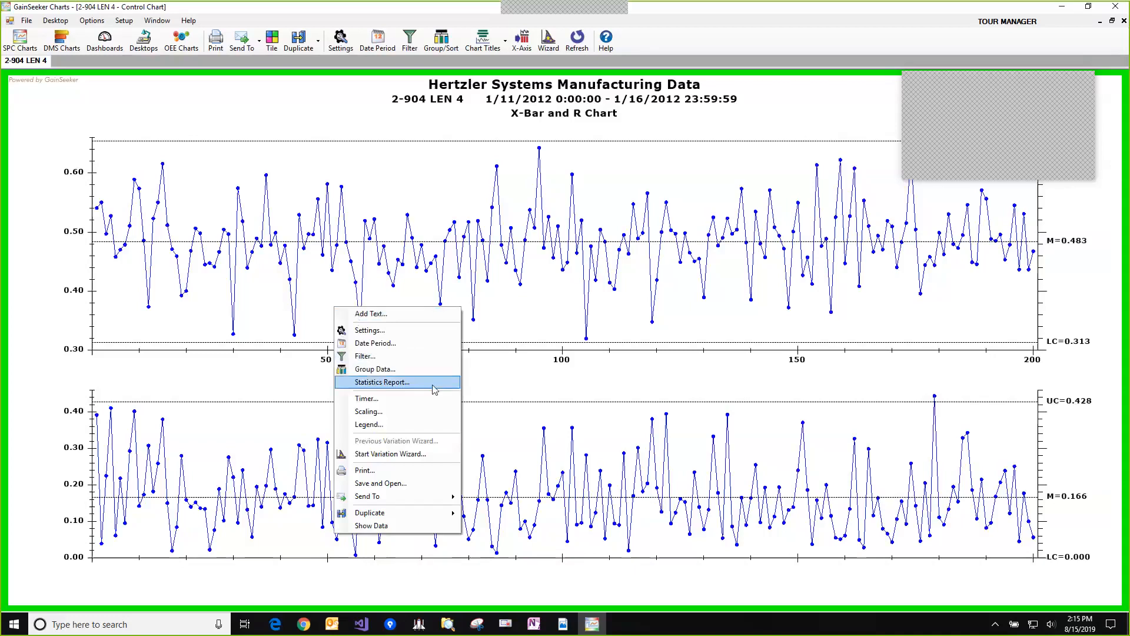
left_click(427, 454)
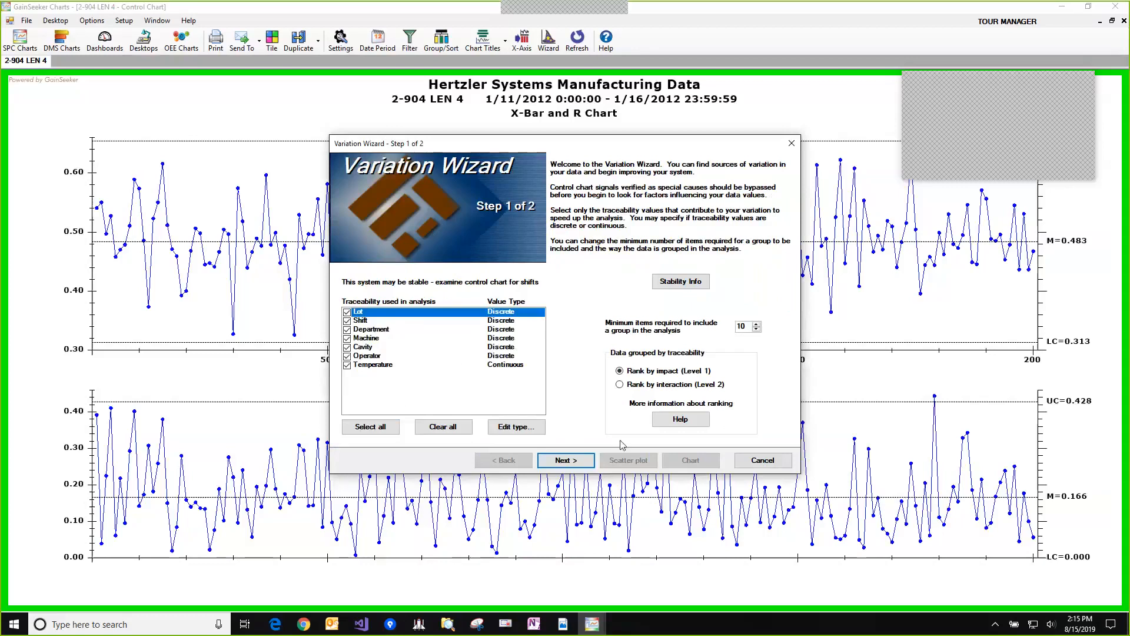
left_click(568, 461)
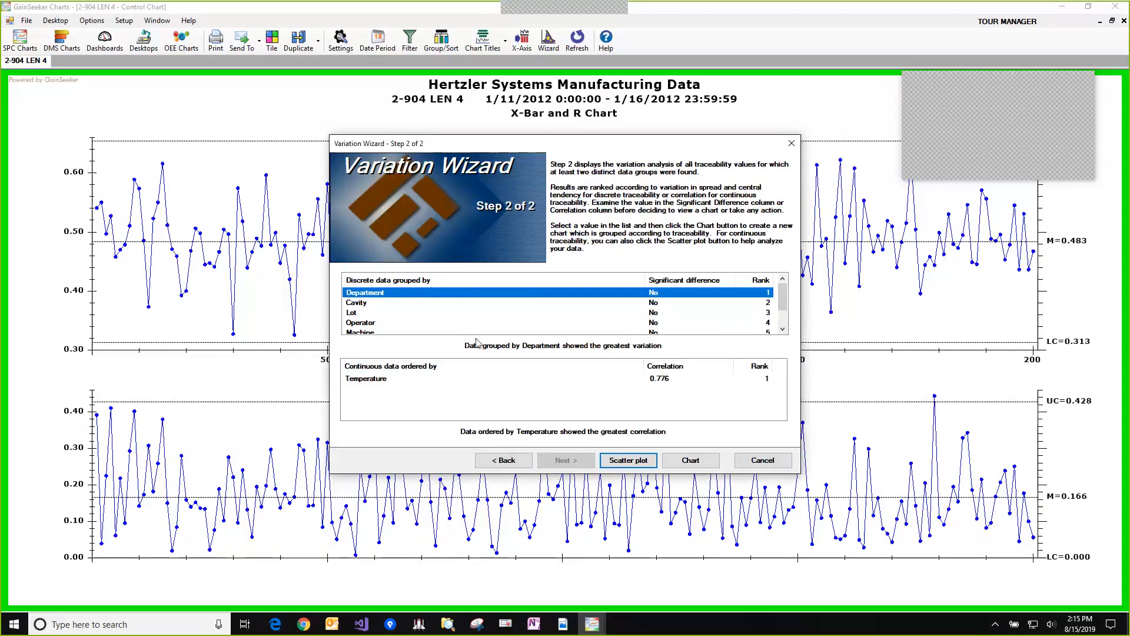
mouse_move(783, 299)
left_mouse_down()
mouse_move(785, 318)
mouse_move(784, 296)
left_mouse_up()
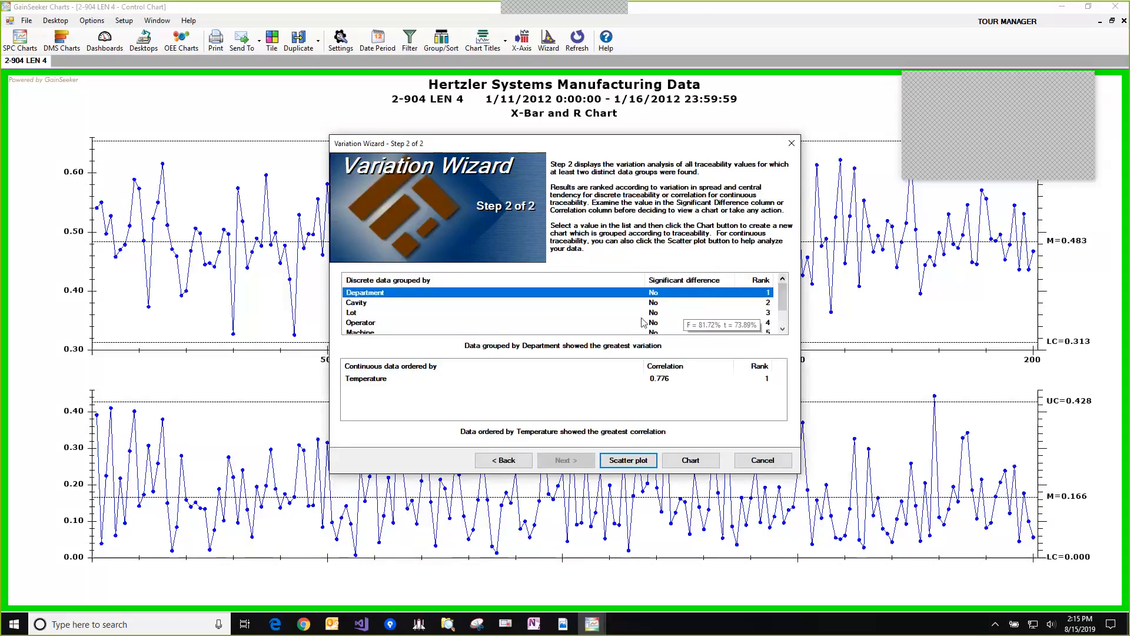
View the scatter plot for the continuous Temperature traceability from the wizard results and close it
left_click(501, 383)
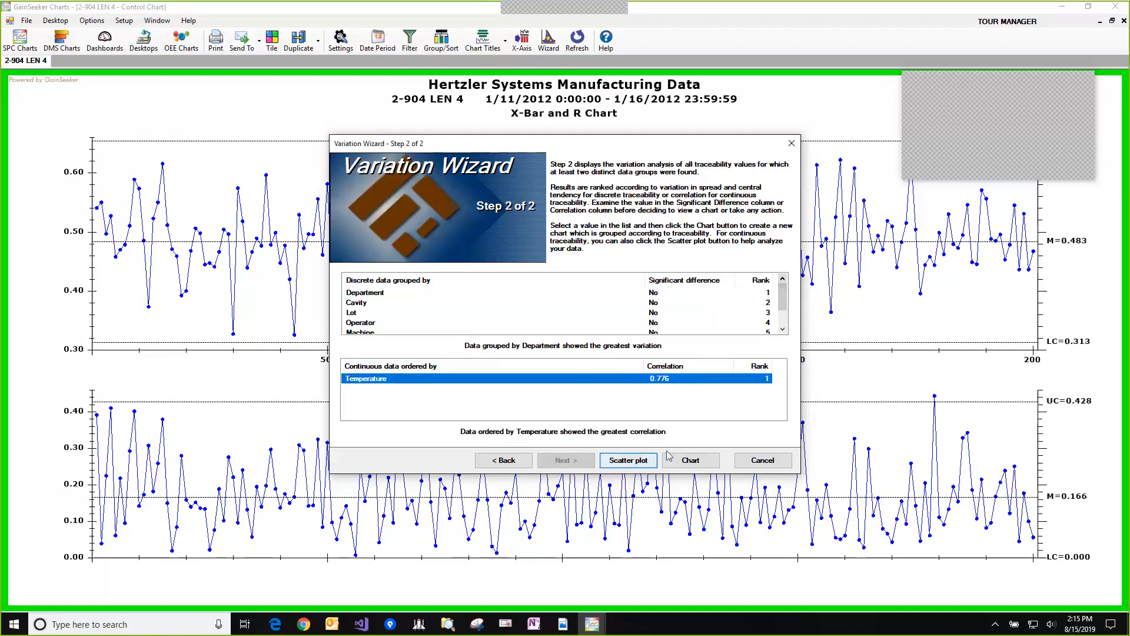
left_click(638, 468)
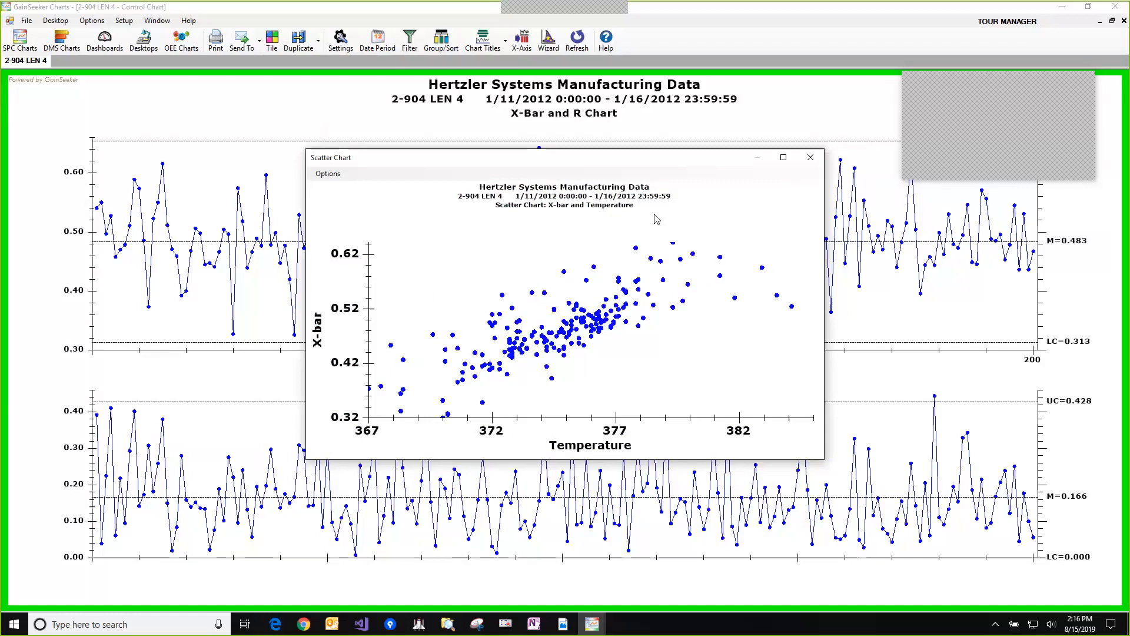
left_click(811, 157)
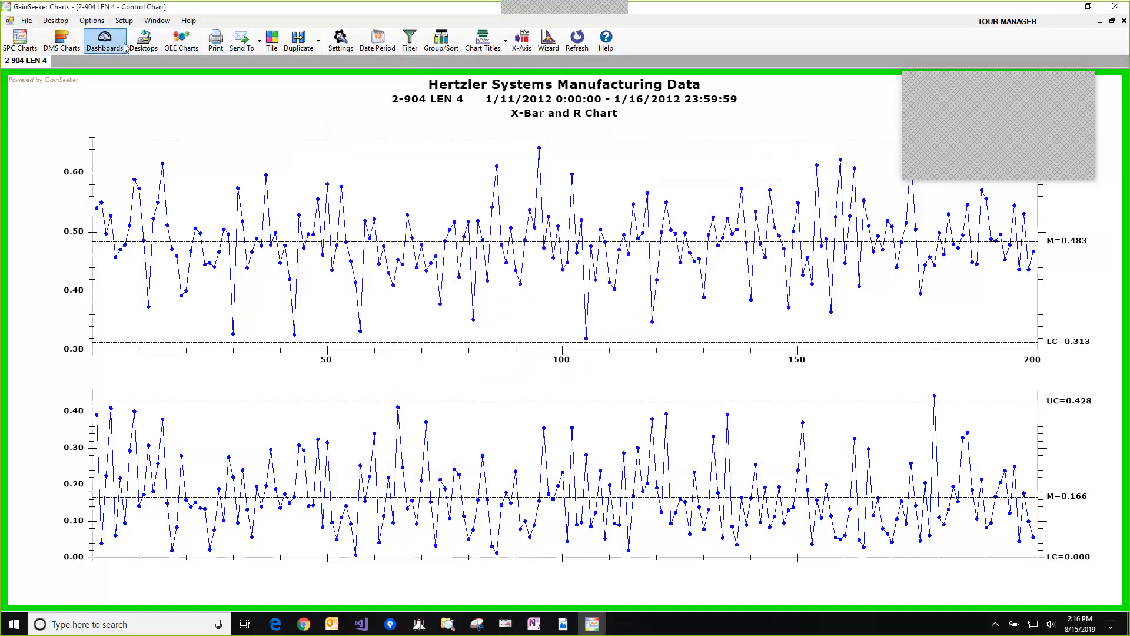
Open the 3-DMS desktop in place of the current chart
left_click(150, 46)
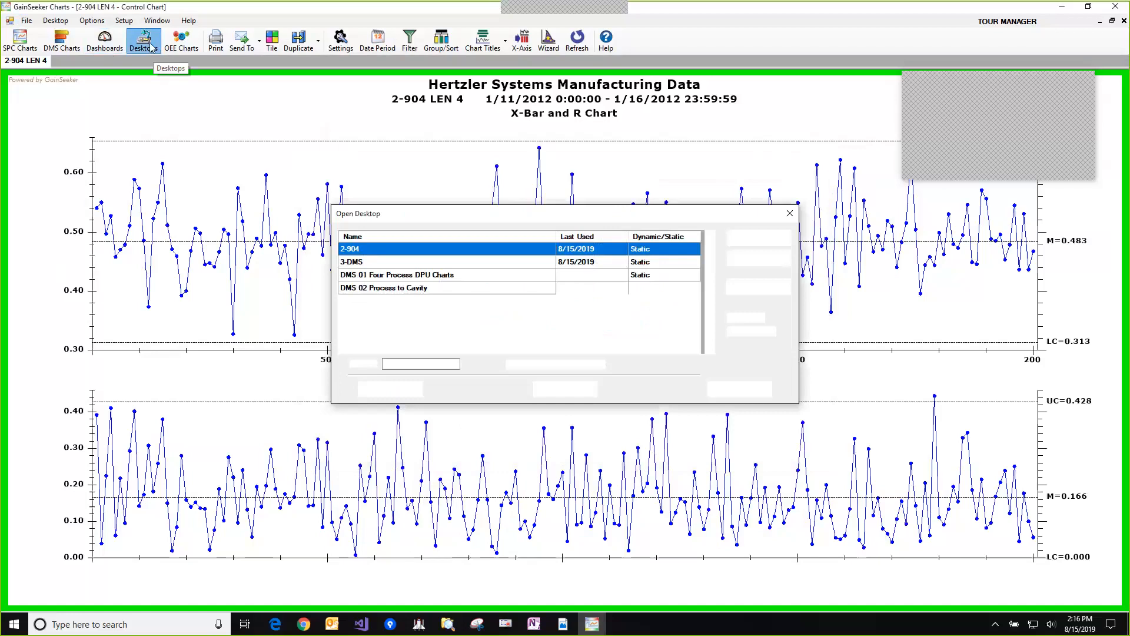
left_click(376, 263)
left_click(383, 391)
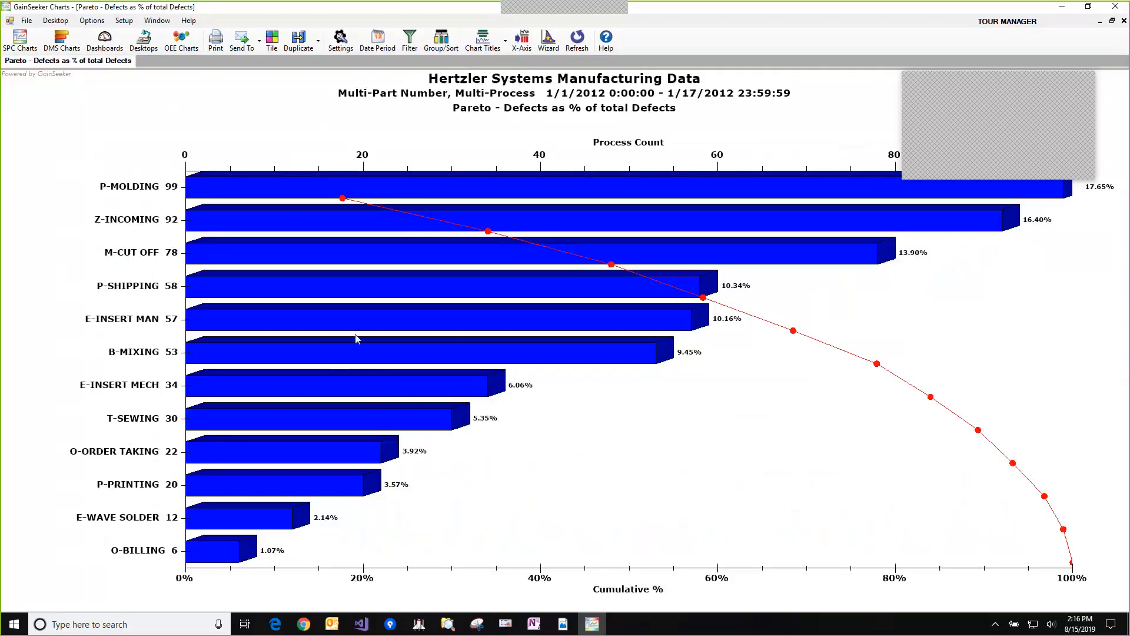
Drill down into the P-MOLDING bar with a Pareto chart based on Machine
double_click(396, 187)
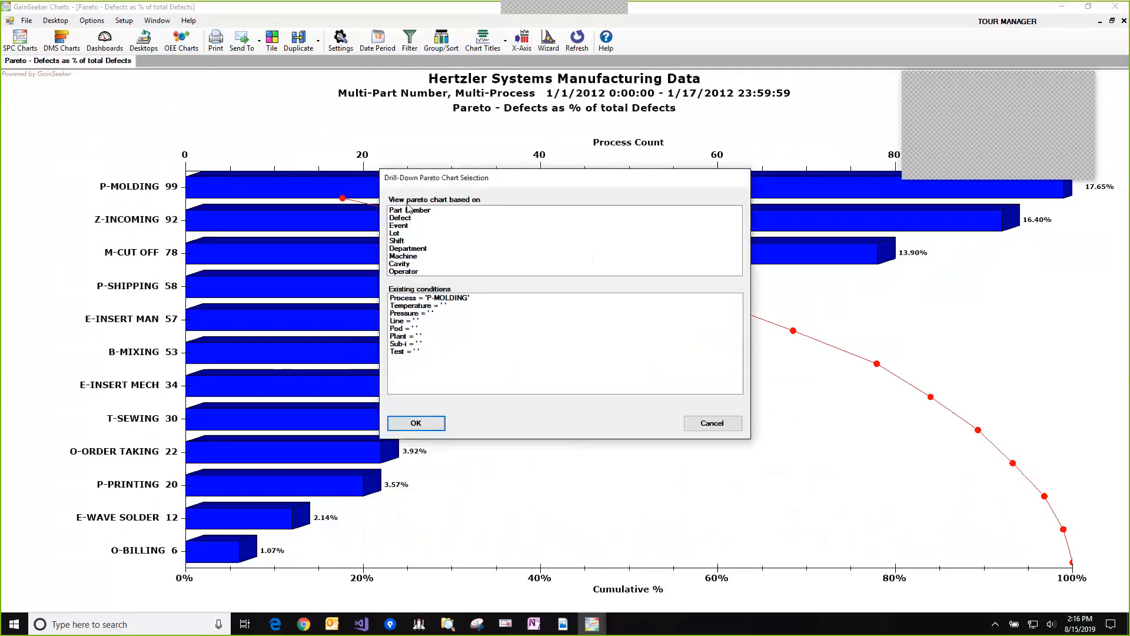
left_click(423, 257)
left_click(416, 424)
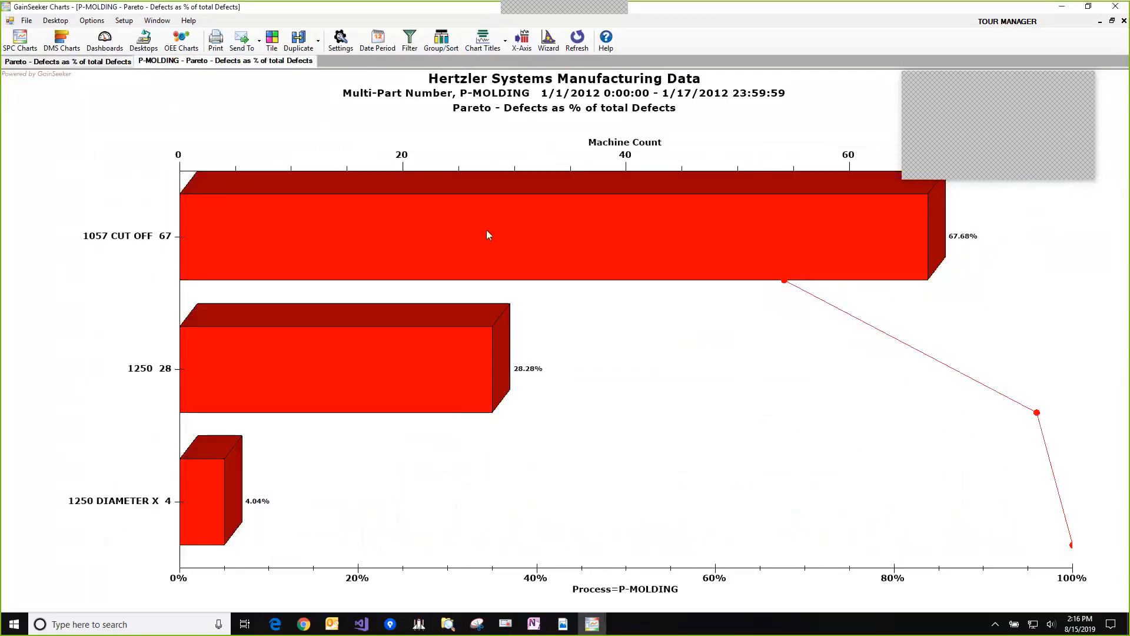
Drill down into the 1057 CUT OFF machine bar with a Pareto chart based on Part Number
left_click(487, 238)
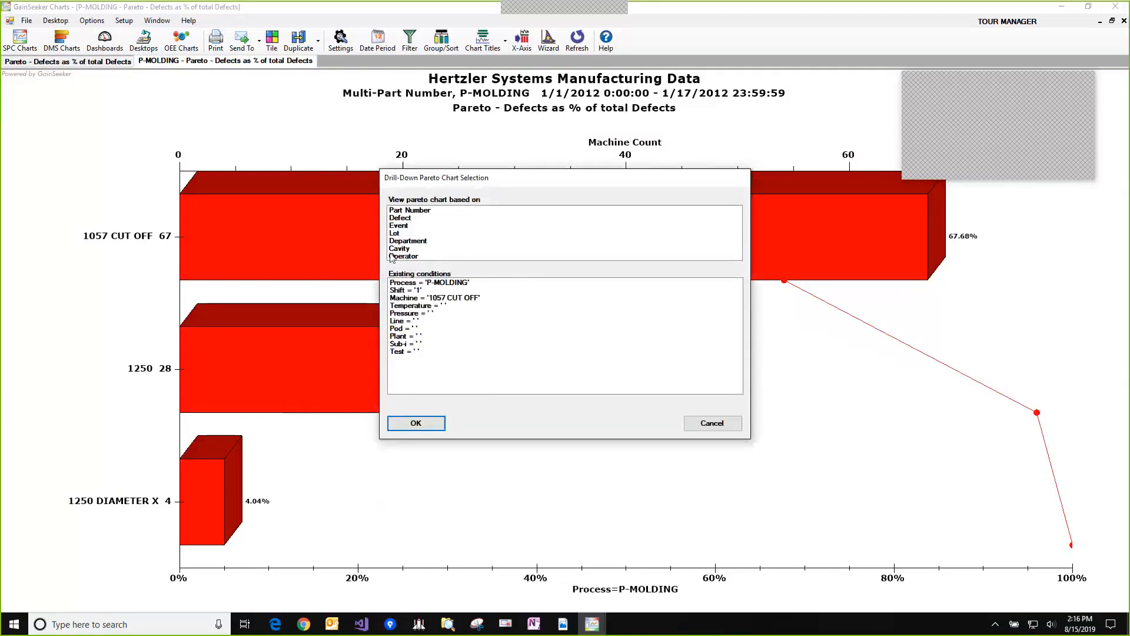
left_click(437, 212)
left_click(428, 425)
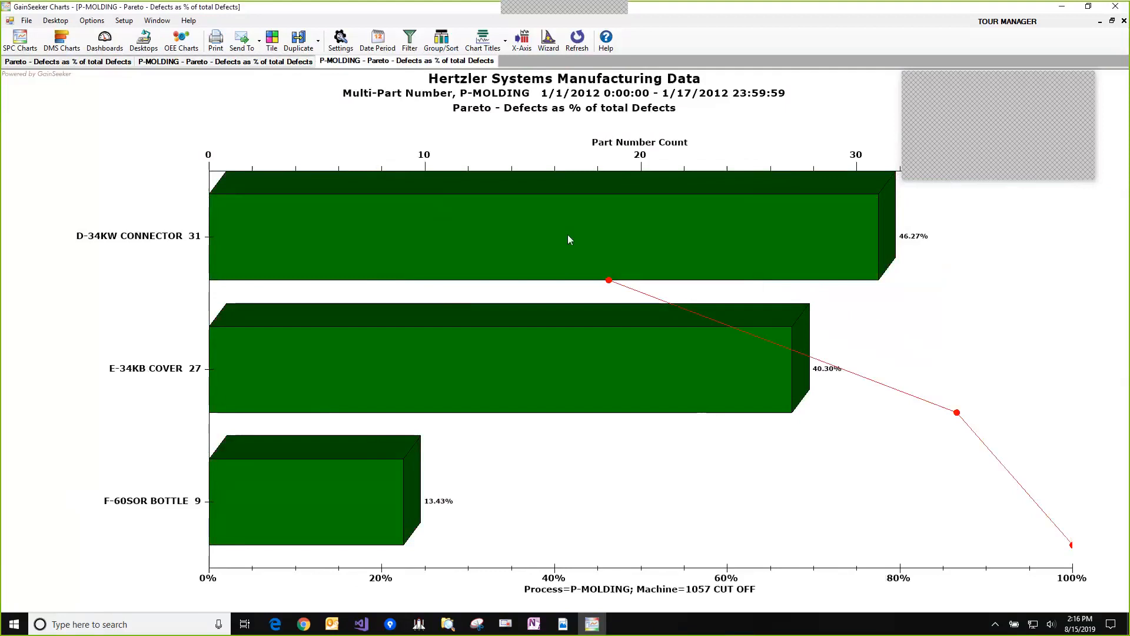
Drill down into the D-34KW CONNECTOR bar with a Pareto chart based on Defect
double_click(569, 239)
left_click(439, 211)
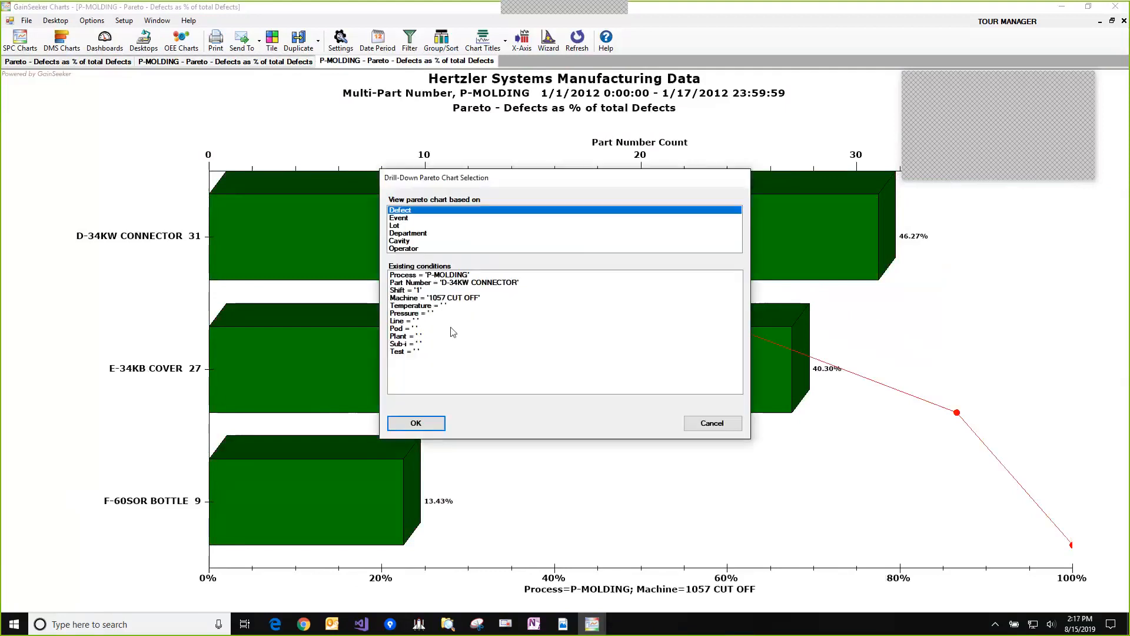
left_click(425, 425)
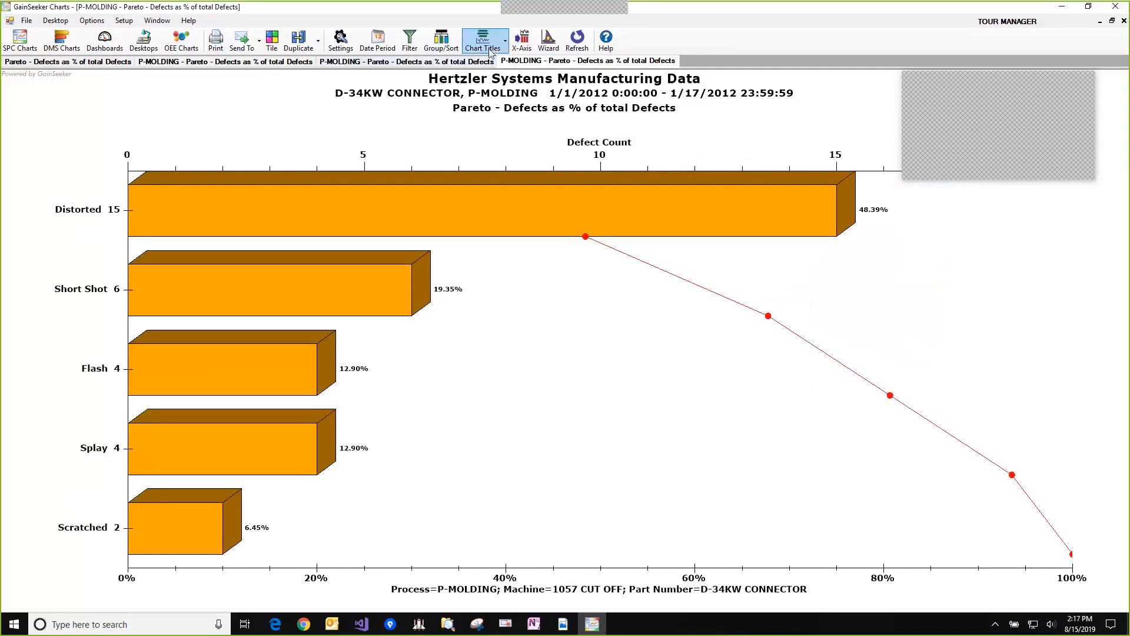
Tile the four drill-down Pareto charts, then maximize the original multi-process Pareto chart
left_click(273, 45)
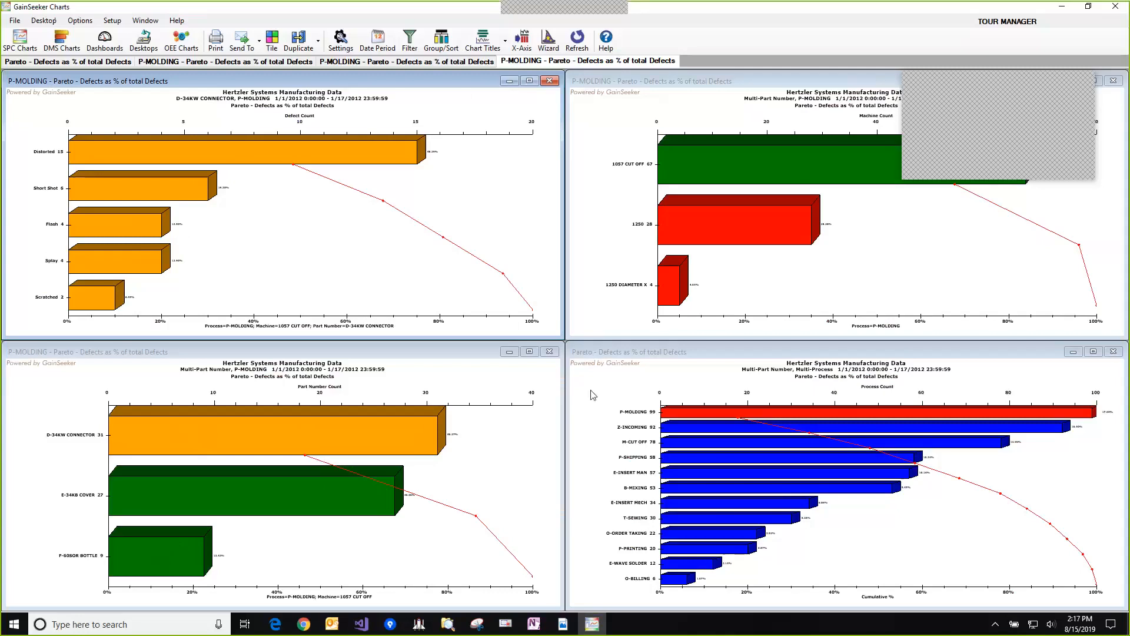
left_click(612, 354)
double_click(613, 354)
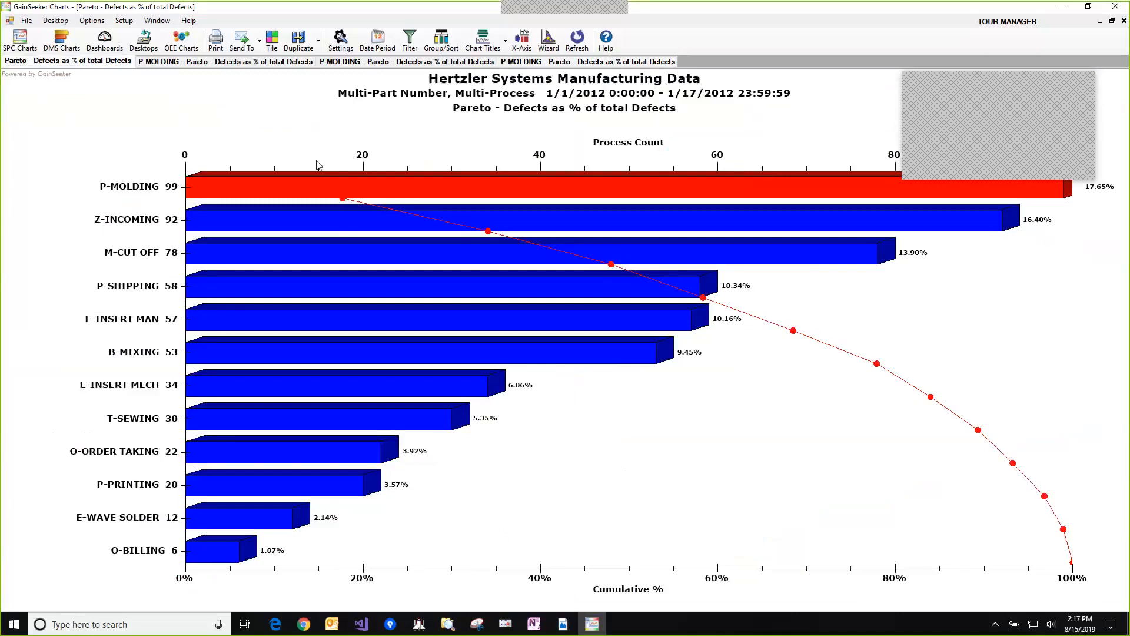
Run the Drill-Down Wizard on the process Pareto chart, analyzing all 12 Process categories at 100.00% cumulative percentage
right_click(304, 128)
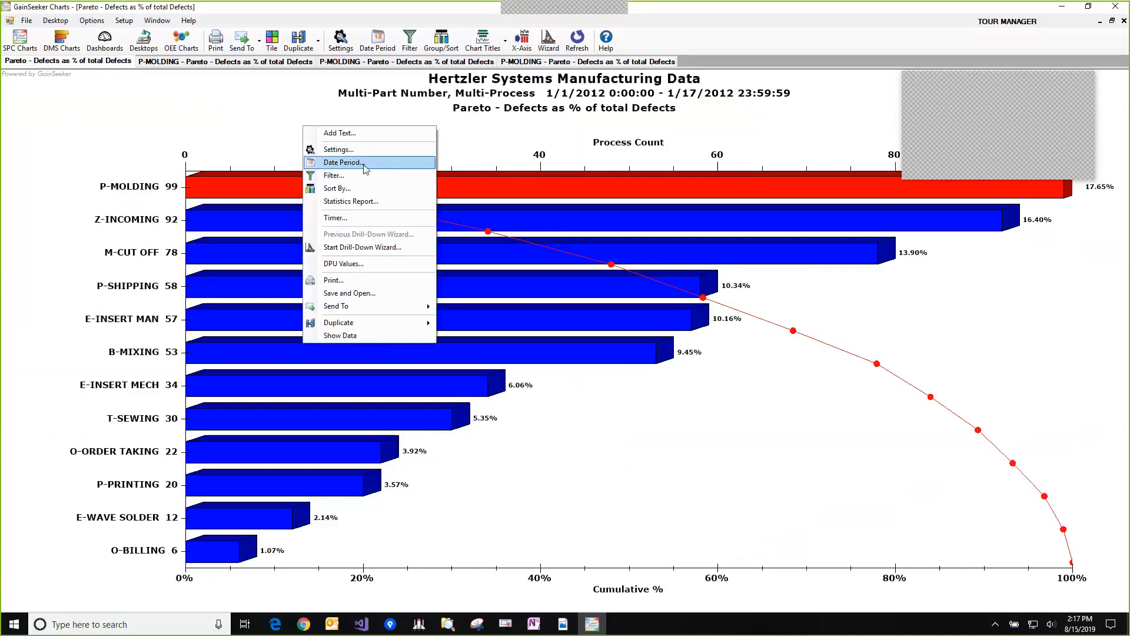
left_click(384, 246)
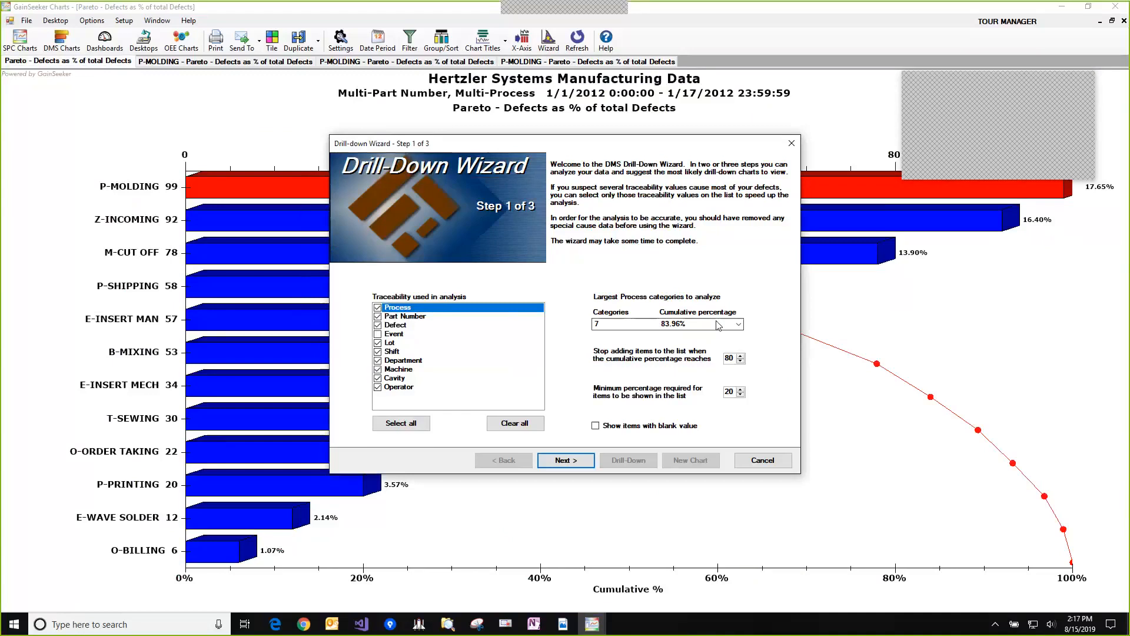
left_click(683, 324)
left_click(702, 432)
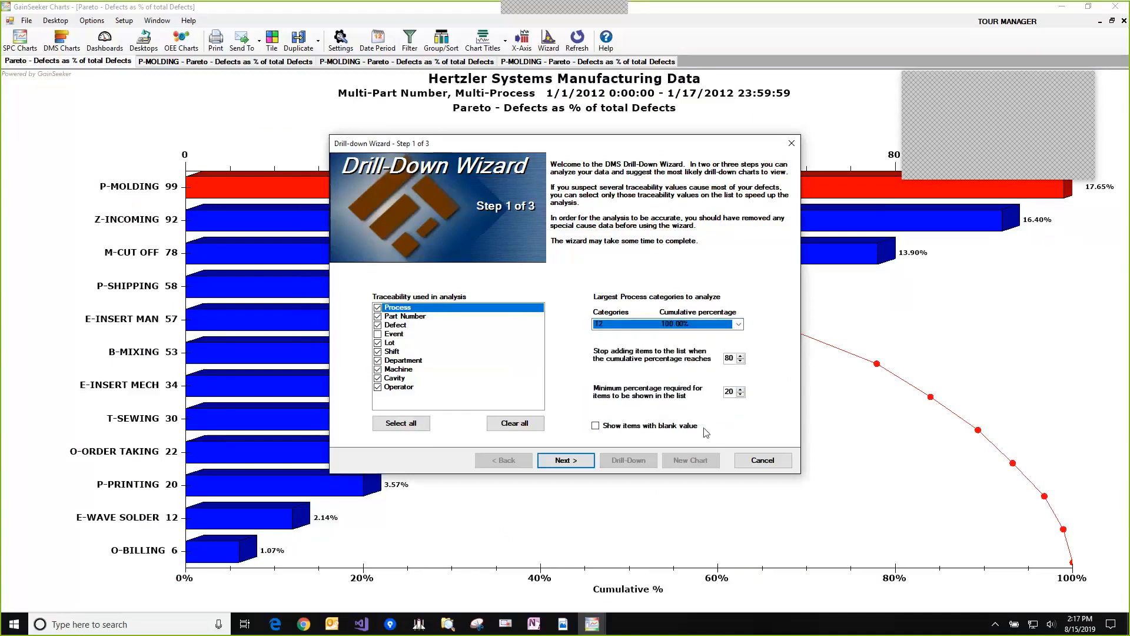
left_click(733, 394)
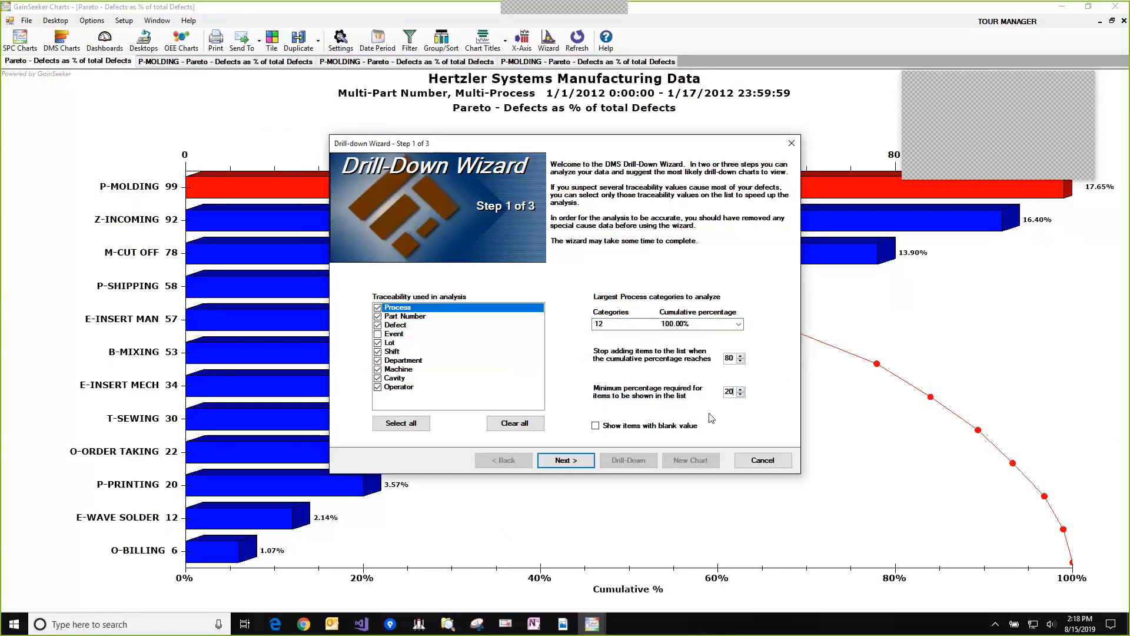
left_click(586, 462)
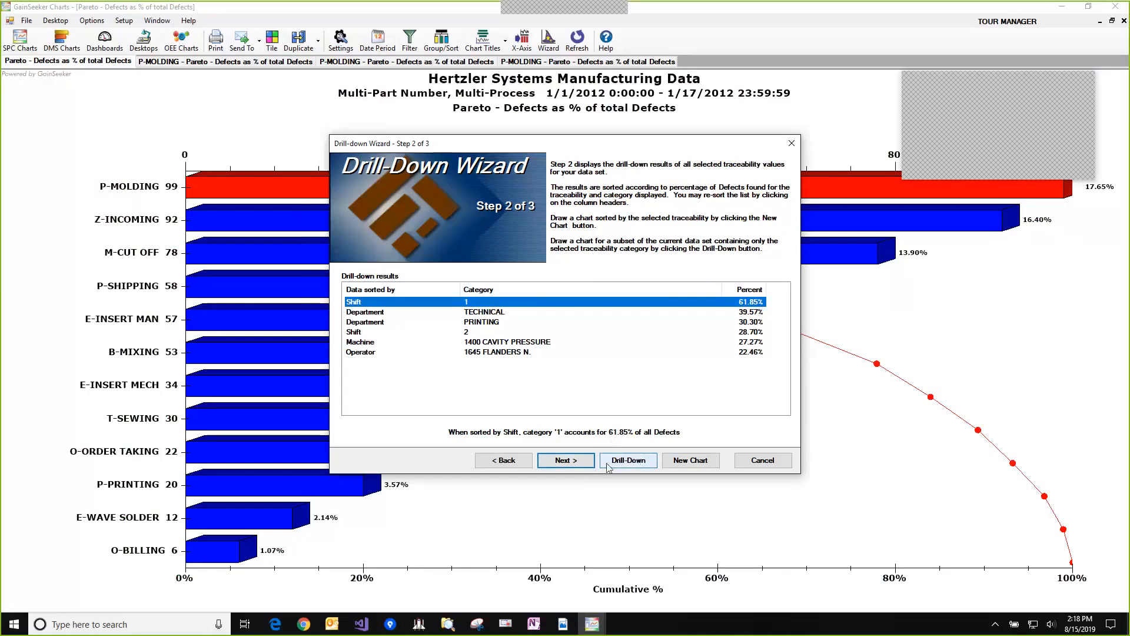
Compare the wizard's overall drill-down results with those for Shift 1, and close the wizard without drawing a chart
left_click(590, 464)
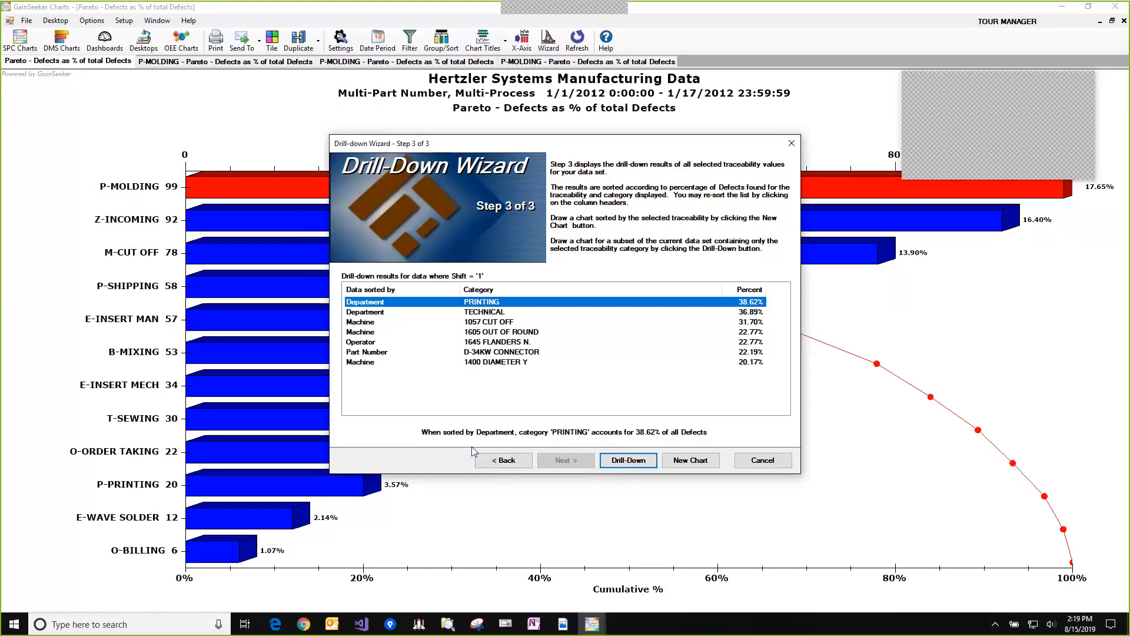
left_click(480, 458)
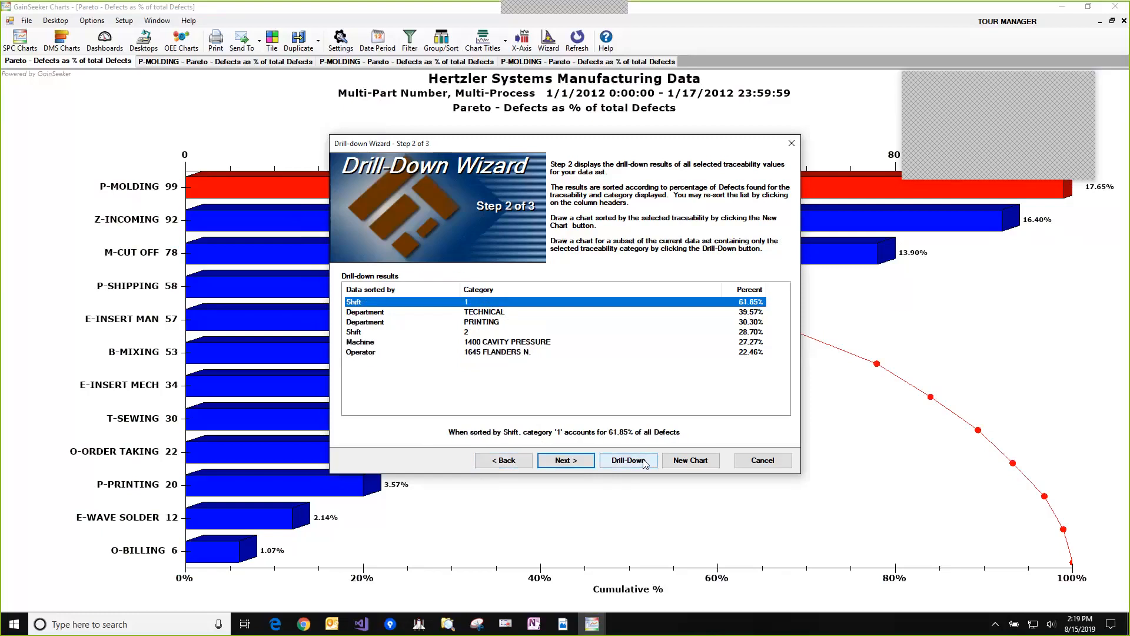
left_click(582, 460)
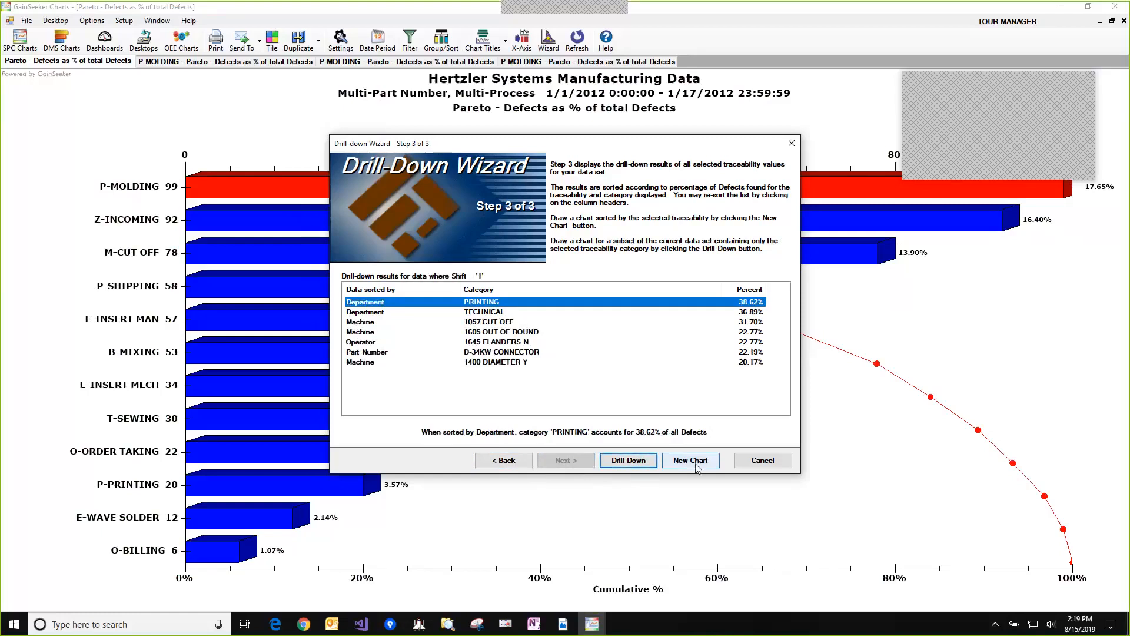
left_click(763, 460)
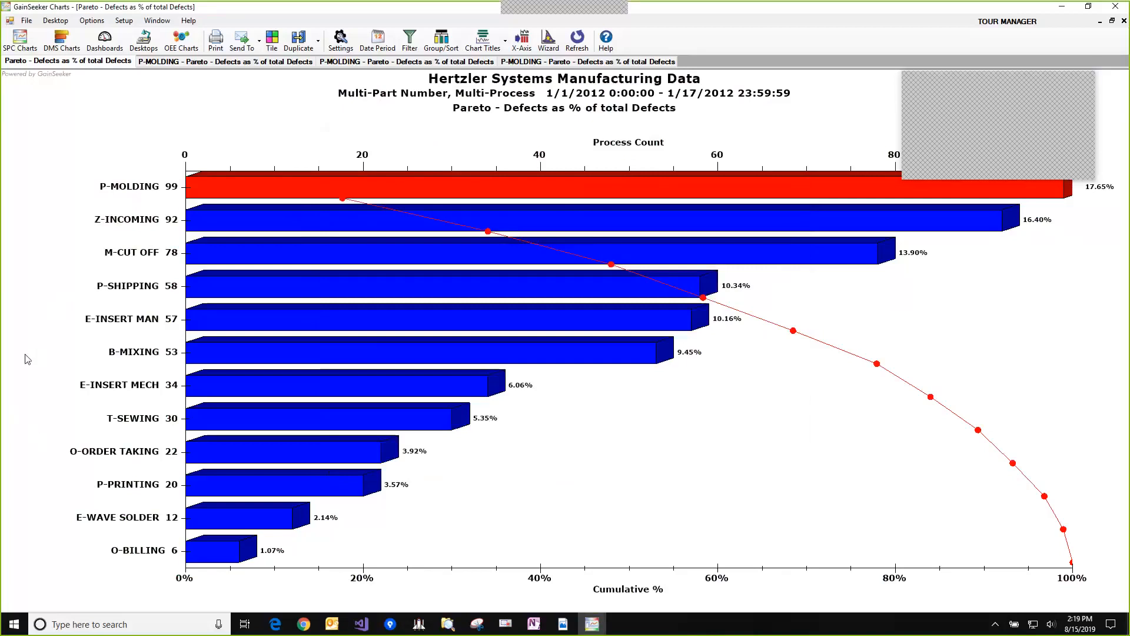
Duplicate the process Pareto as a Pareto of cost as % of Defect cost and compare it with the defects chart
right_click(81, 277)
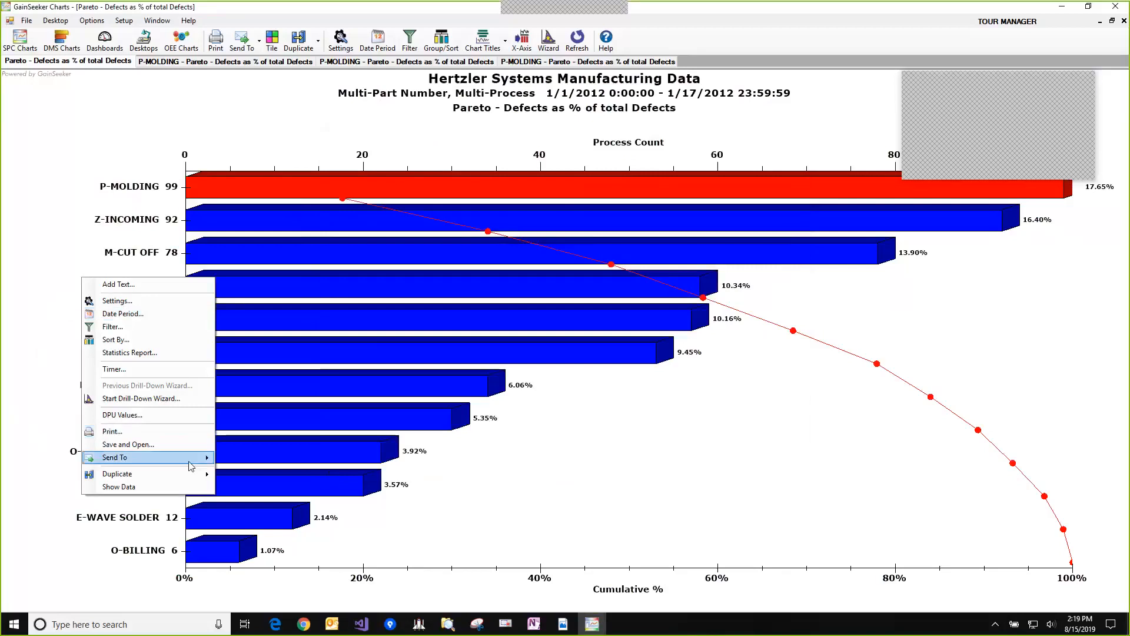
mouse_move(193, 473)
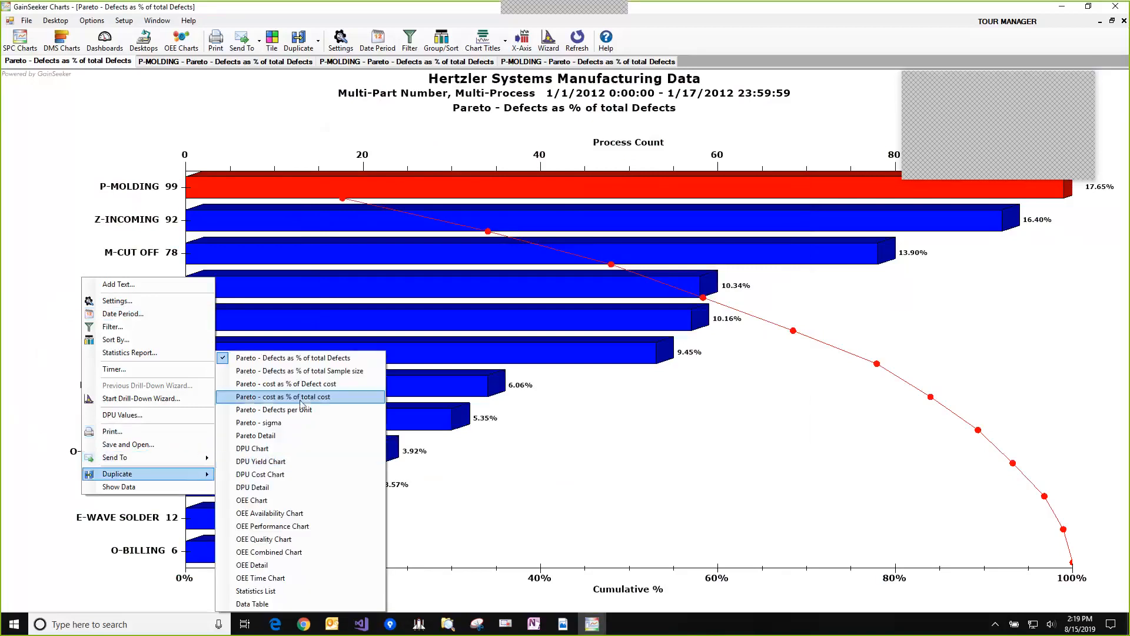
left_click(323, 385)
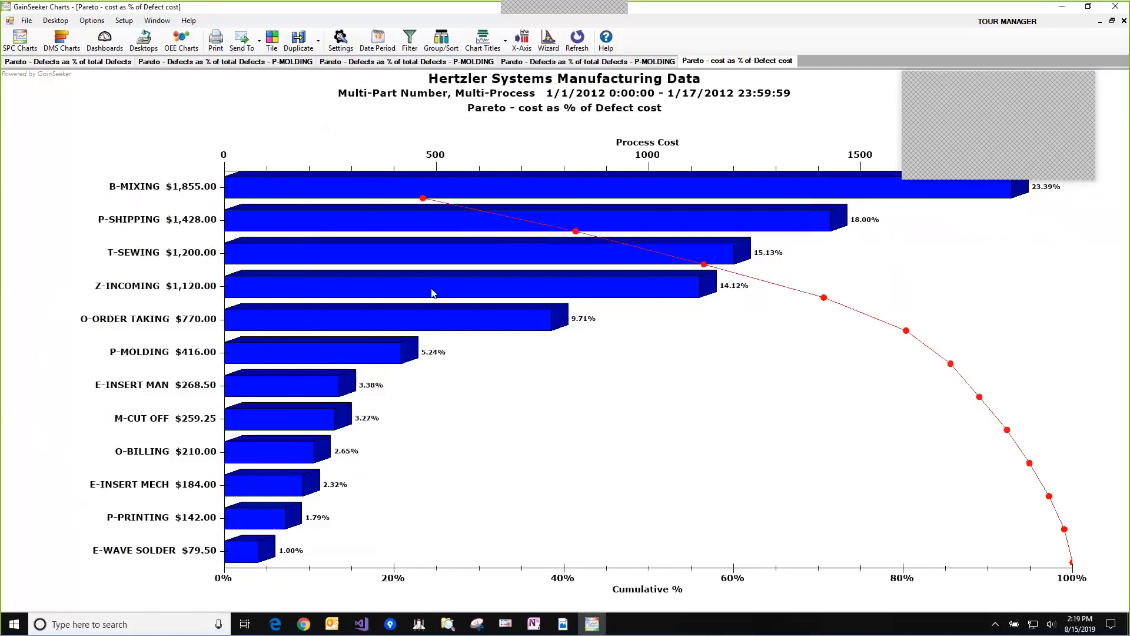
left_click(77, 62)
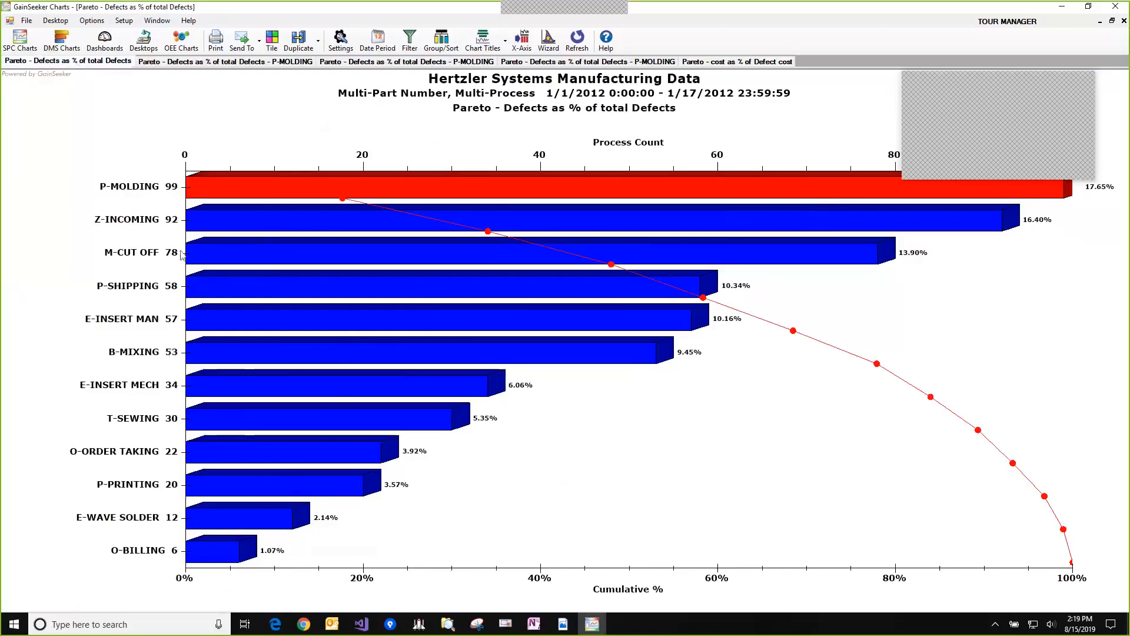
left_click(756, 63)
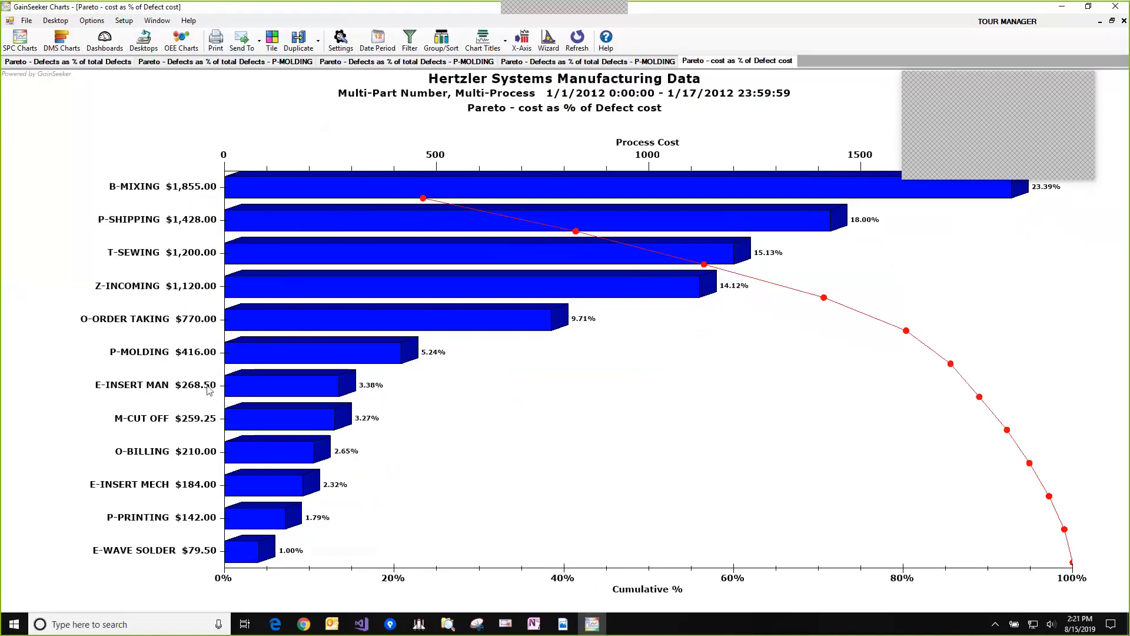
Close all open charts and open the Big Data 2-904 dashboard
right_click(102, 64)
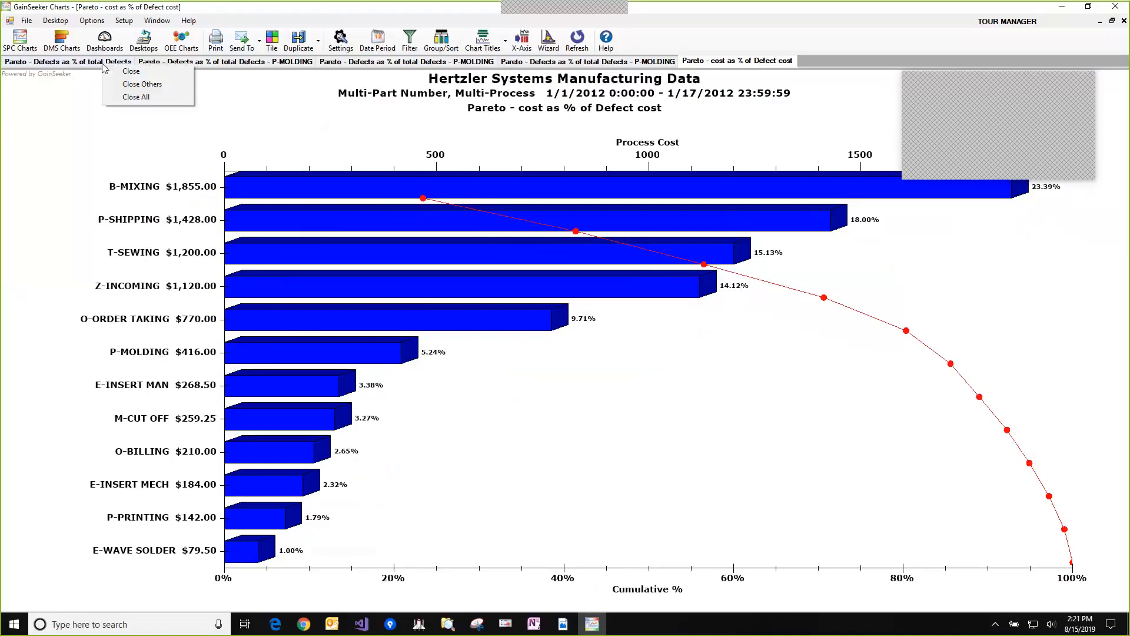
left_click(161, 96)
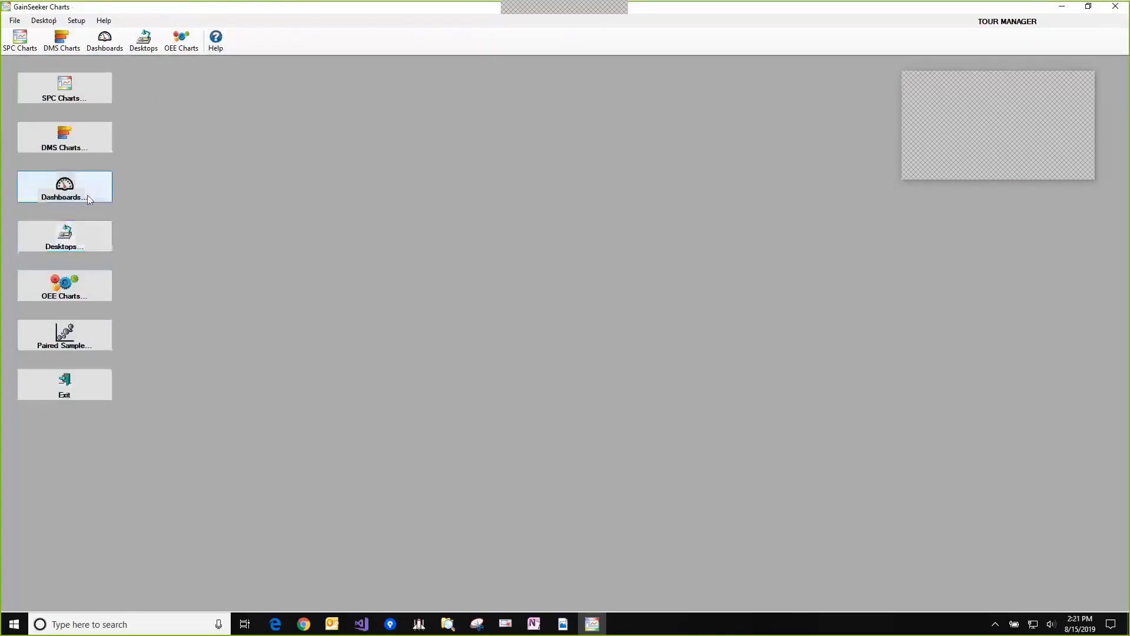
left_click(65, 188)
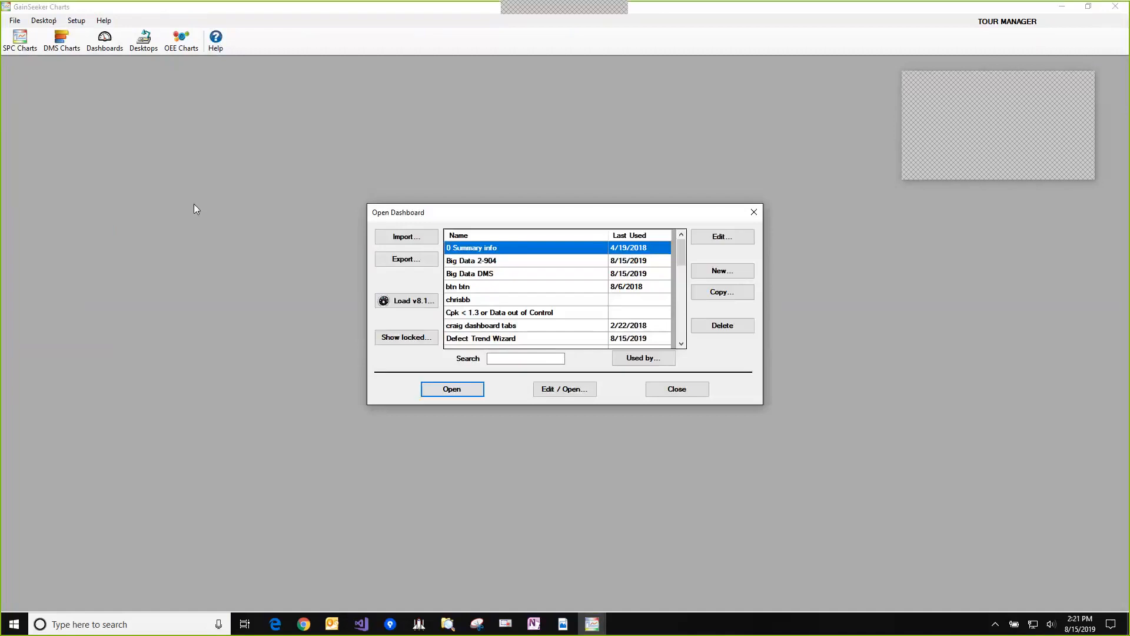
left_click(547, 261)
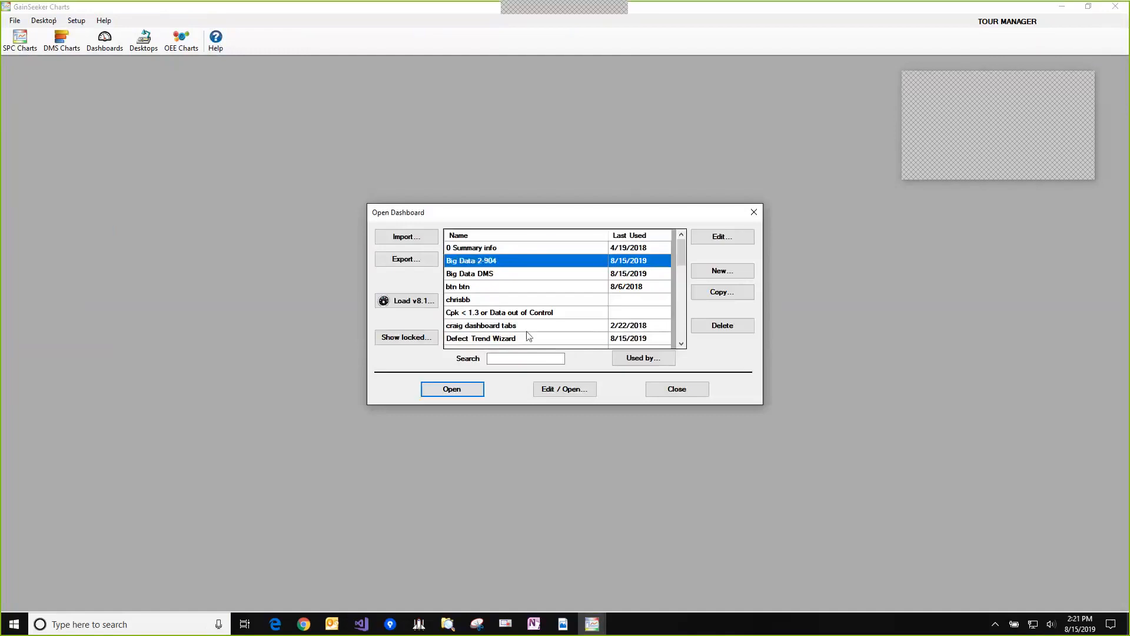
left_click(480, 390)
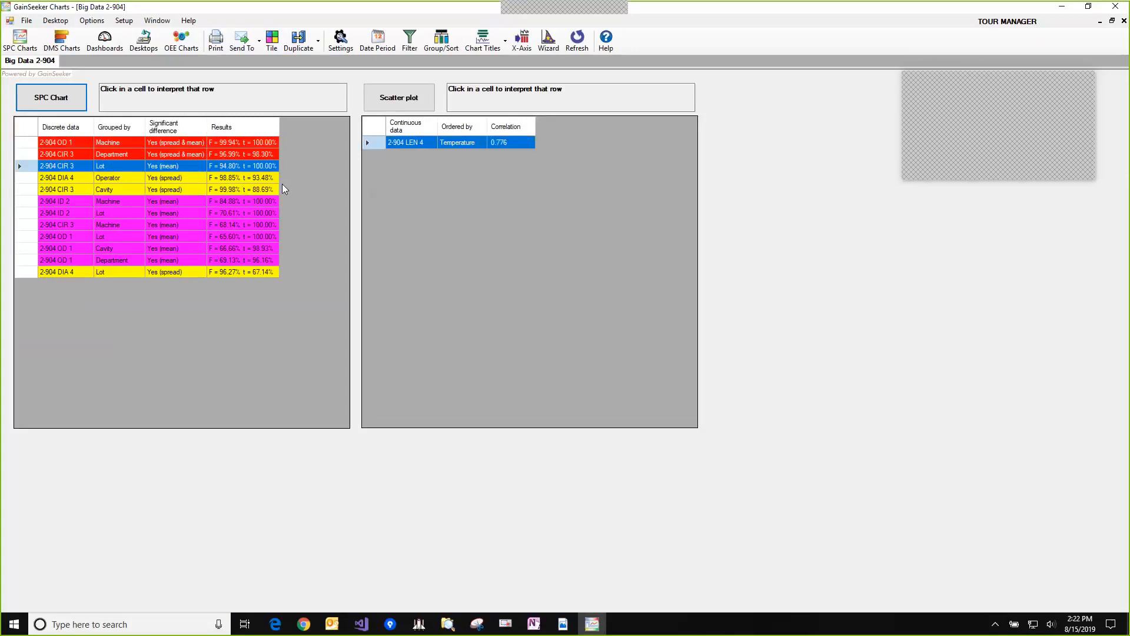
Edit the Big Data 2-904 dashboard and set the BigDataSPC control's Filter to All Data
right_click(352, 95)
left_click(383, 101)
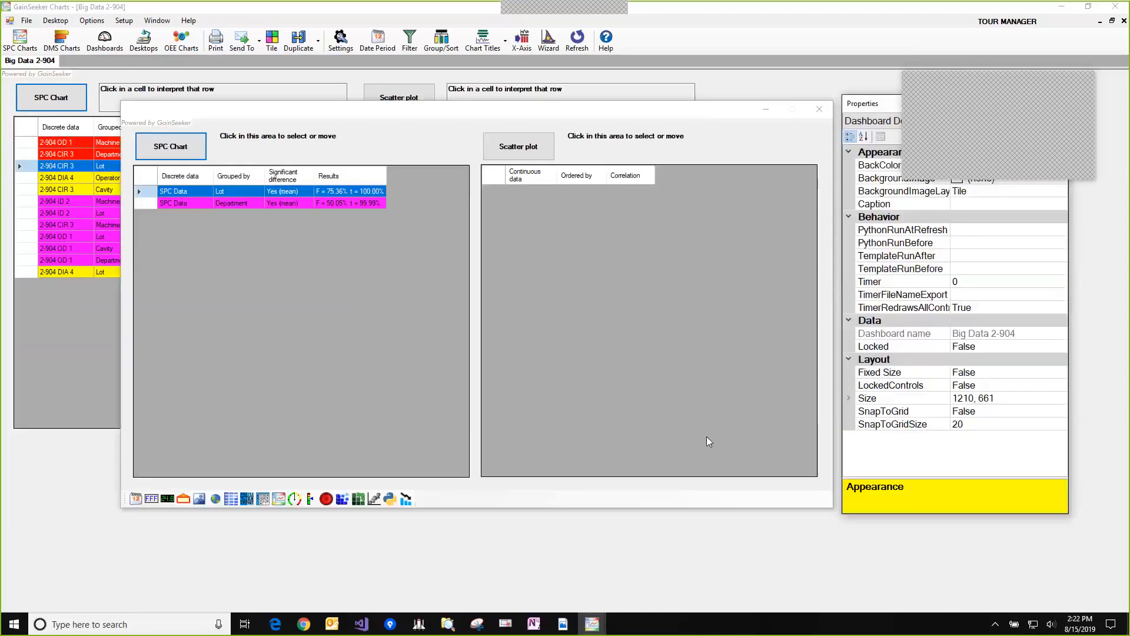
left_click(730, 161)
left_click(849, 153)
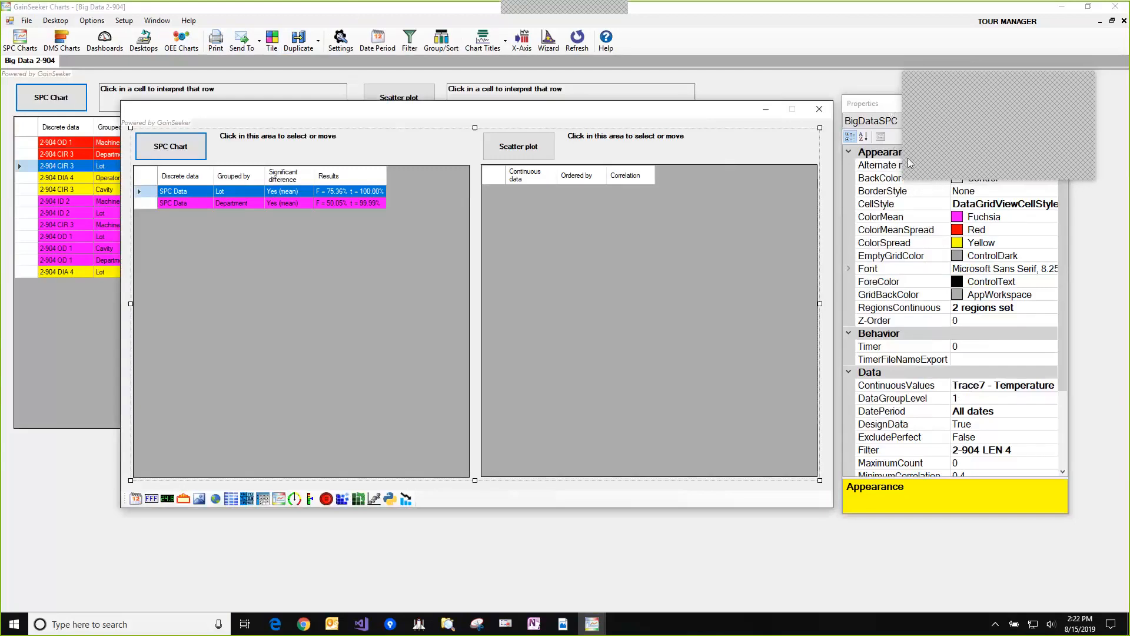
left_click_drag(893, 105, 908, 159)
scroll(1033, 480, "down", 1)
left_click(1048, 467)
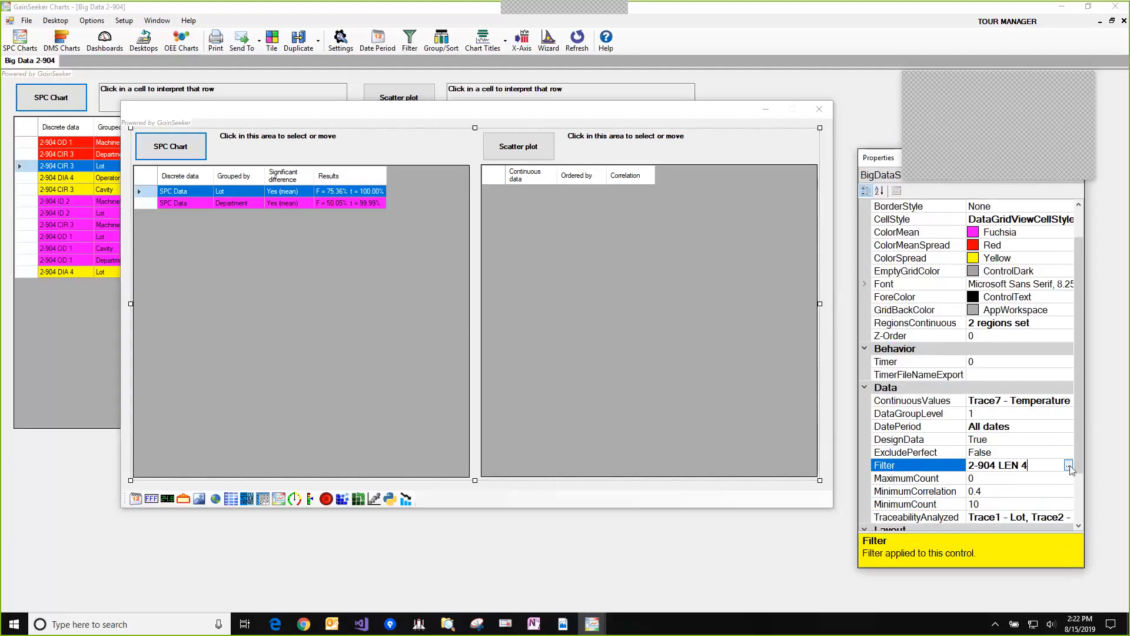
left_click(1069, 465)
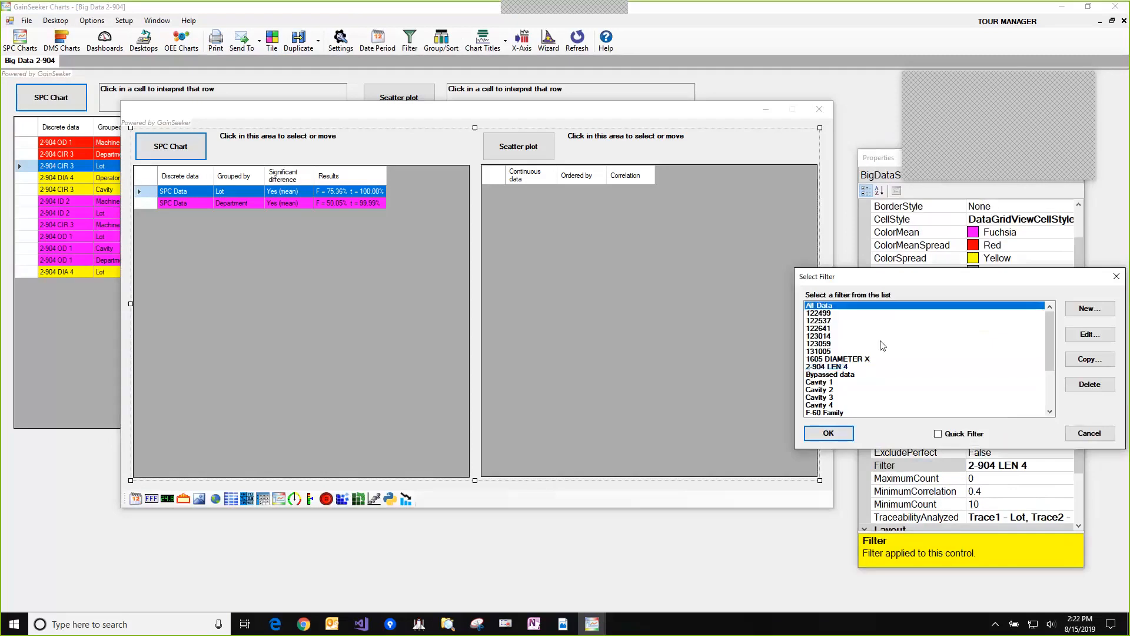
left_click(832, 434)
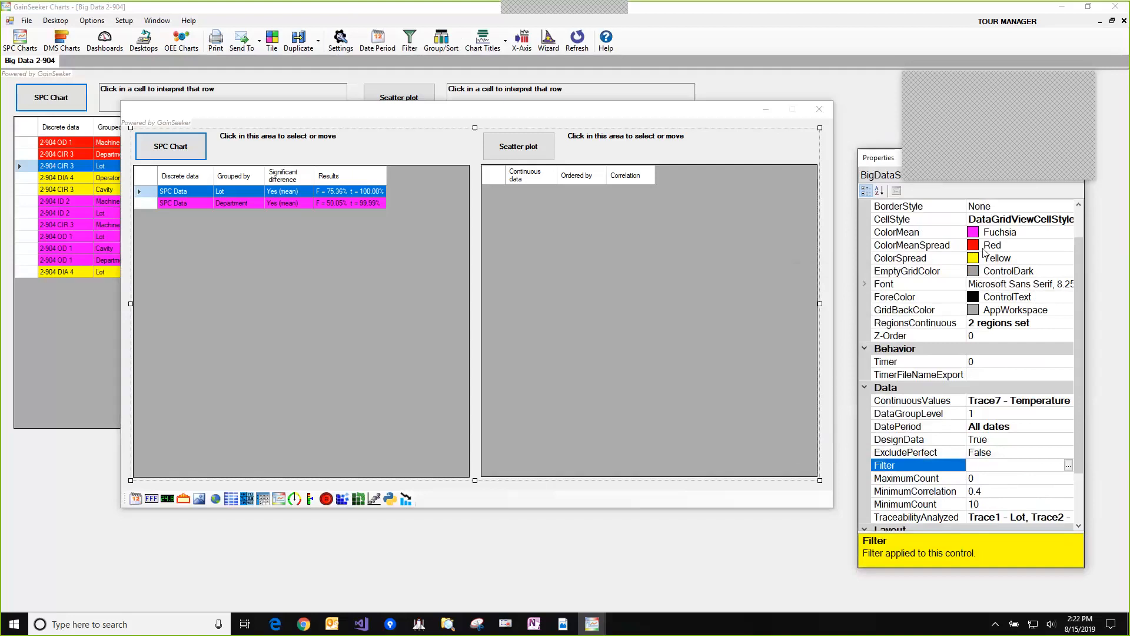
Review the ColorMean, ColorMeanSpread and ColorSpread properties, and display the dashboard changes without saving
left_click(921, 234)
left_click(920, 246)
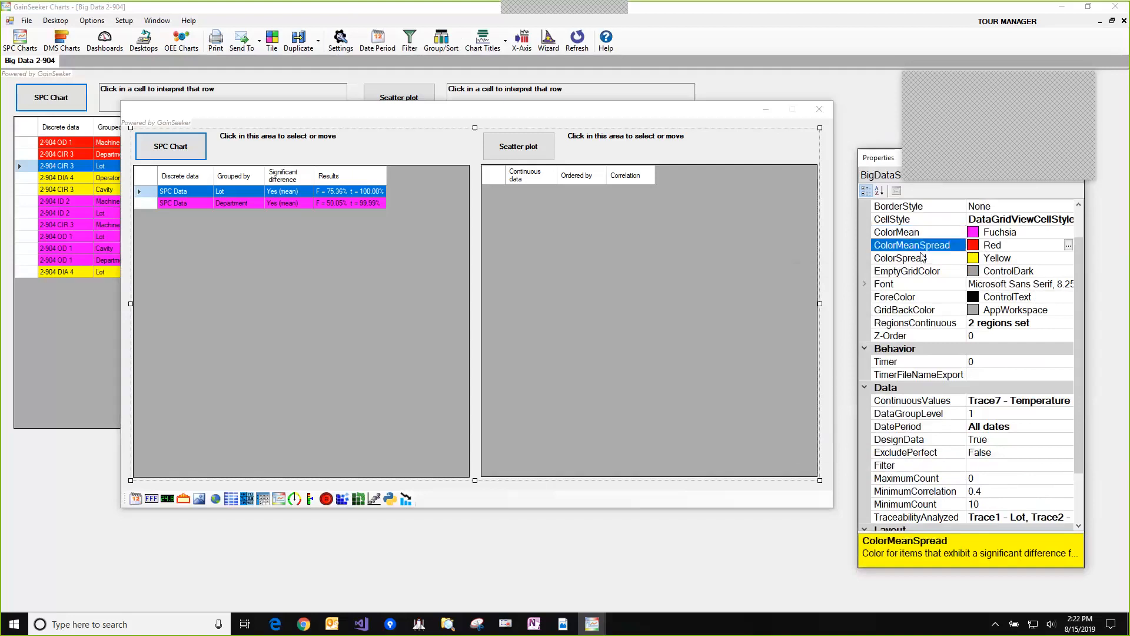
left_click(918, 258)
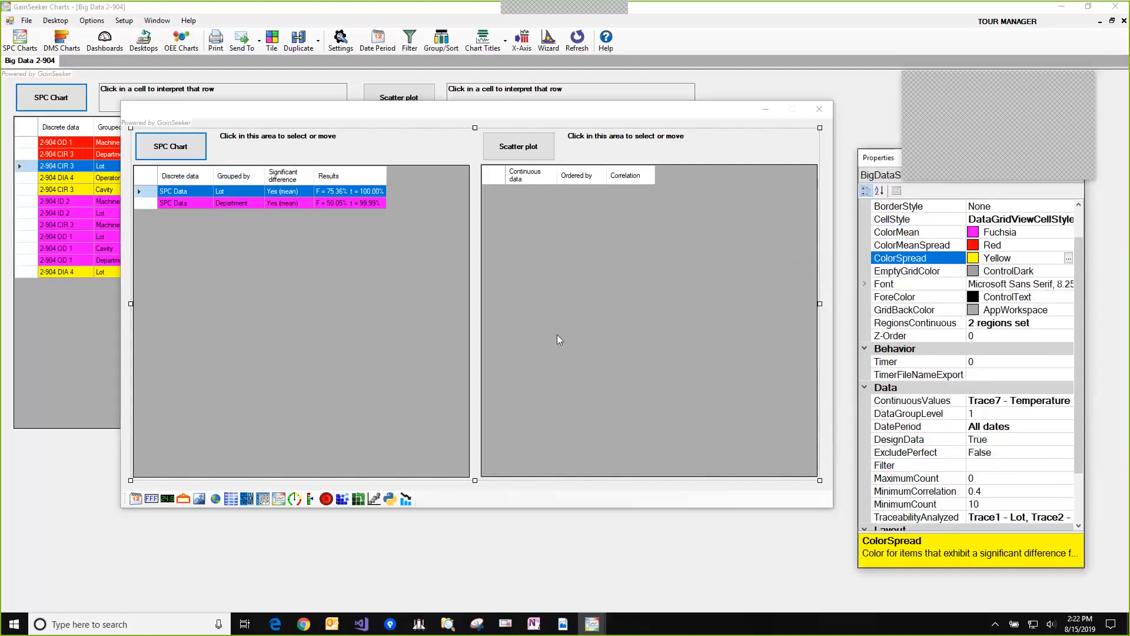
right_click(827, 162)
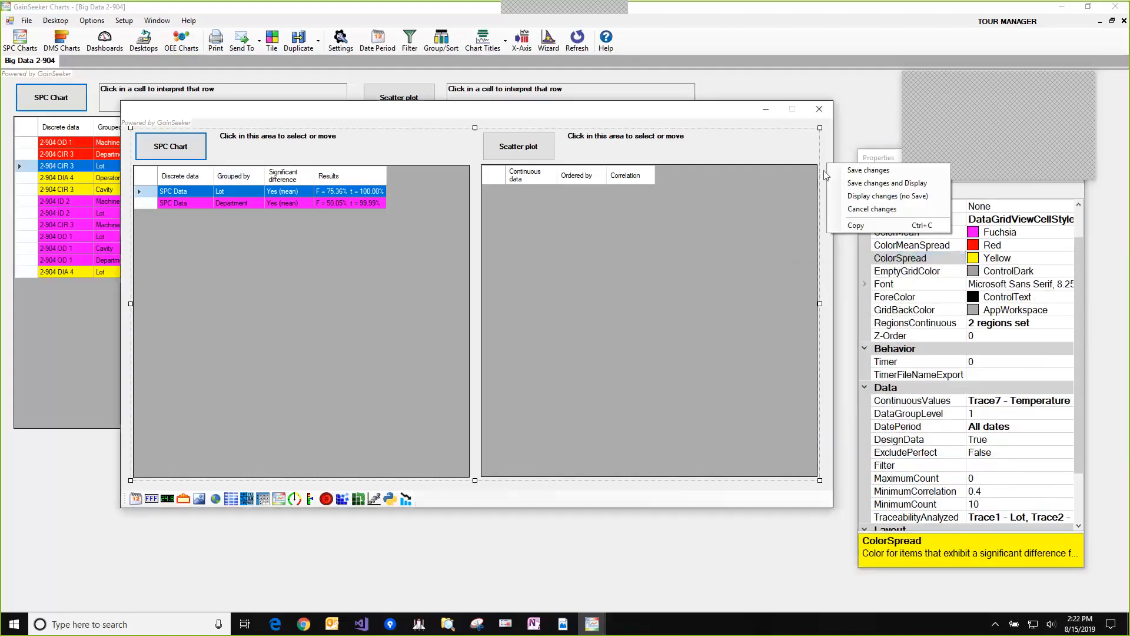
left_click(840, 196)
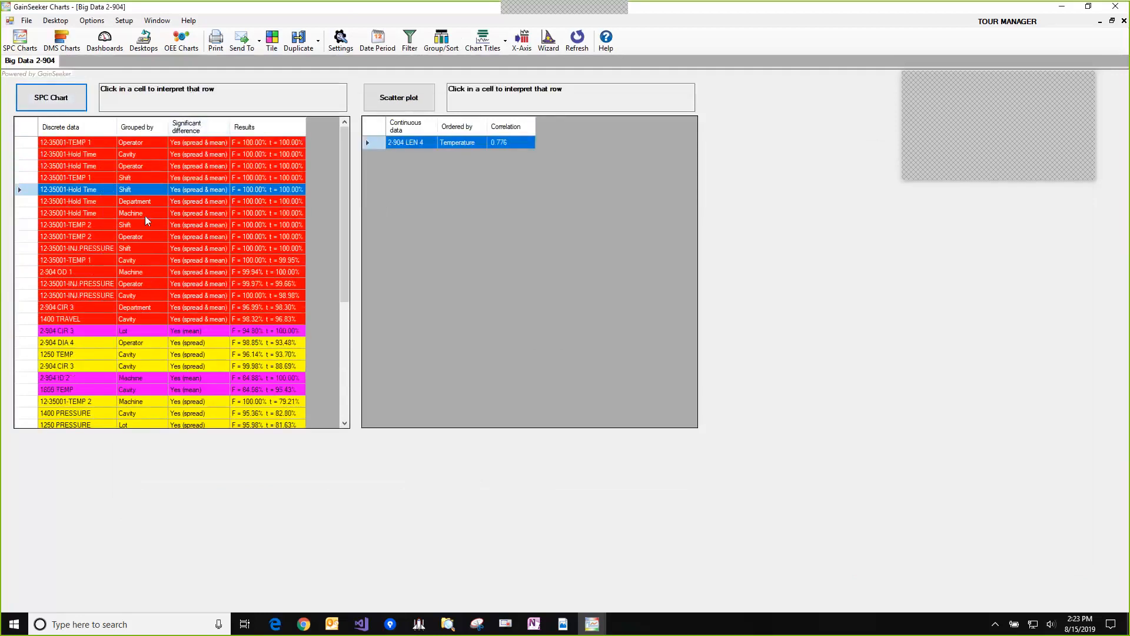
Interpret the 12-35001-Hold Time row grouped by Machine and the 2-904 LEN 4 row ordered by Temperature
left_click(145, 216)
scroll(229, 296, "down", 2)
scroll(230, 296, "up", 1)
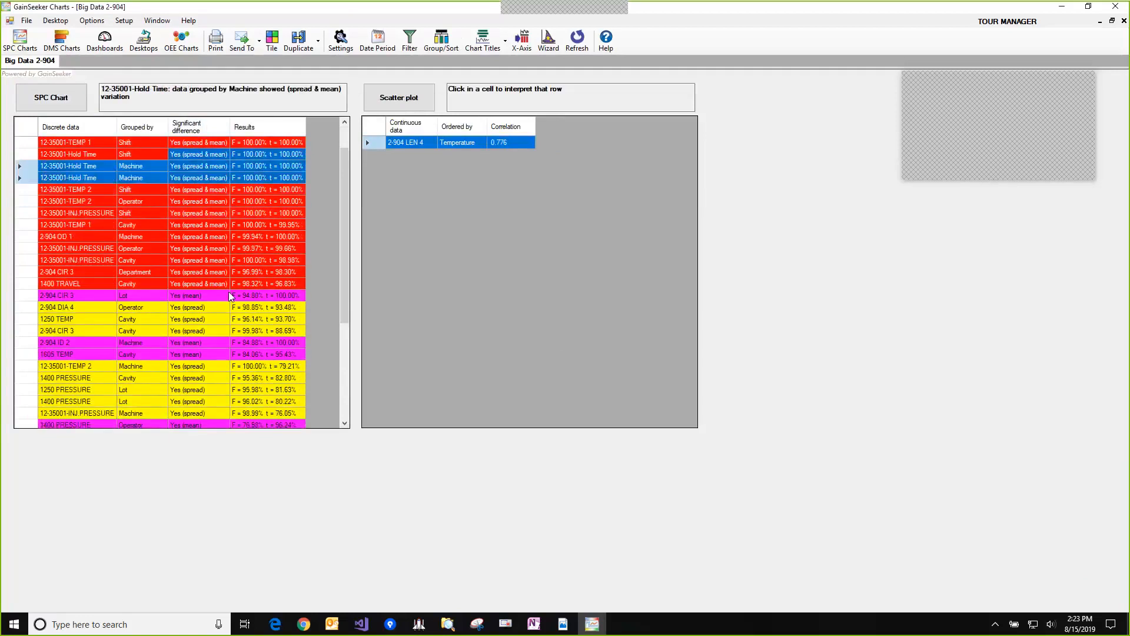
scroll(230, 297, "up", 1)
left_click(495, 148)
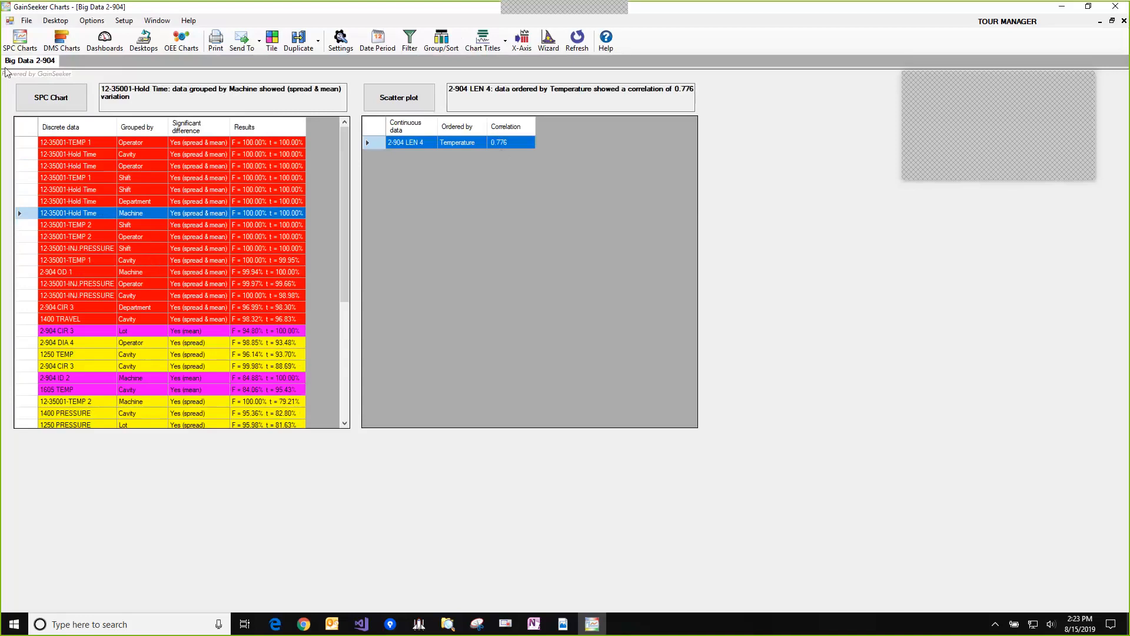
Open the Big Data DMS dashboard and stop its running defect analysis
left_click(103, 41)
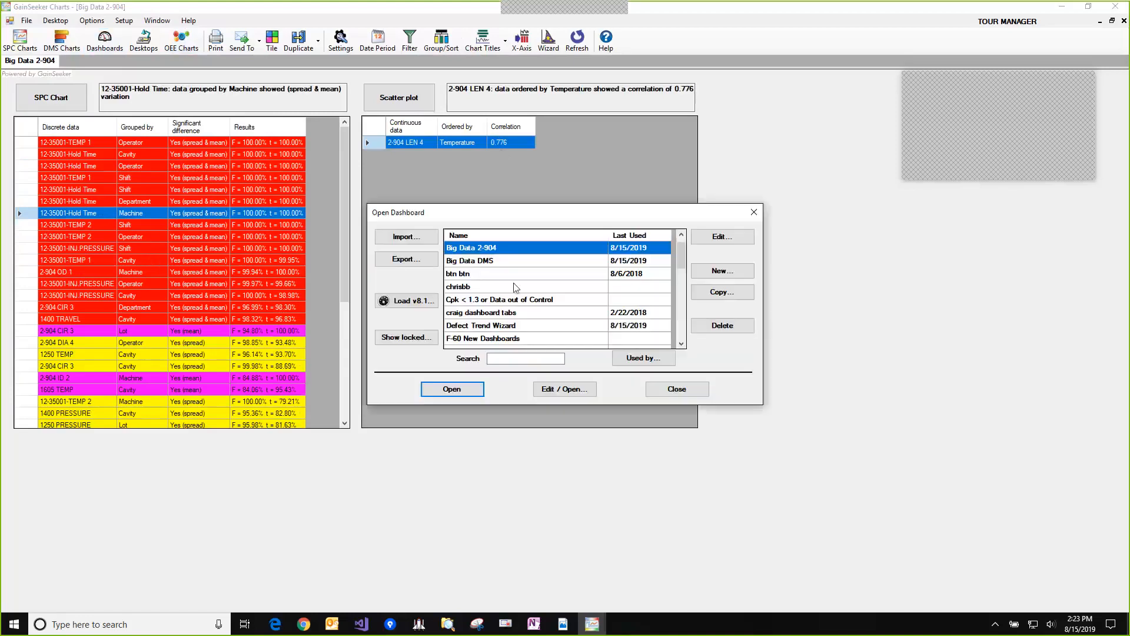
left_click(507, 261)
left_click(475, 390)
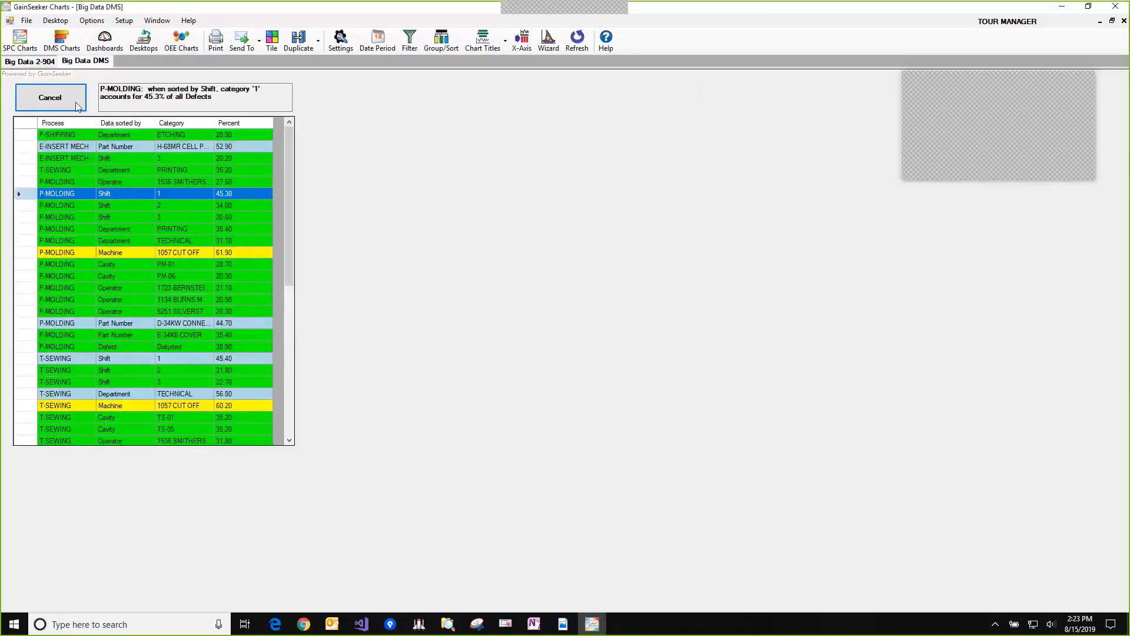
left_click(69, 101)
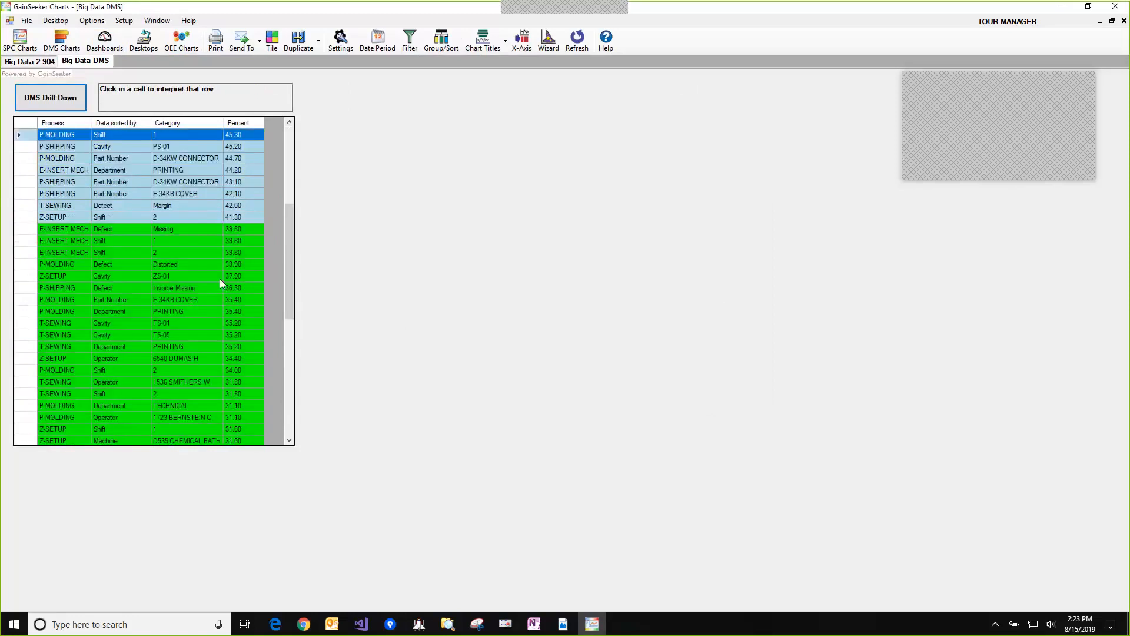
Interpret the Z-SETUP row sorted by Cavity with category ZS-02, and review the commands available for that row
scroll(220, 278, "down", 3)
scroll(221, 260, "up", 9)
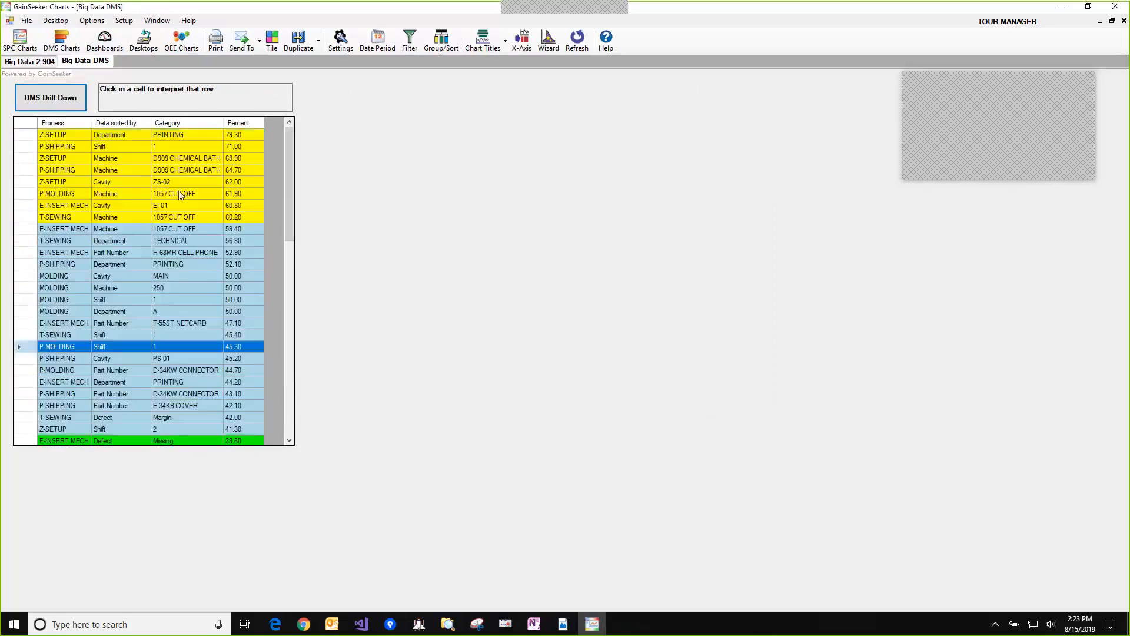
left_click(146, 184)
right_click(145, 183)
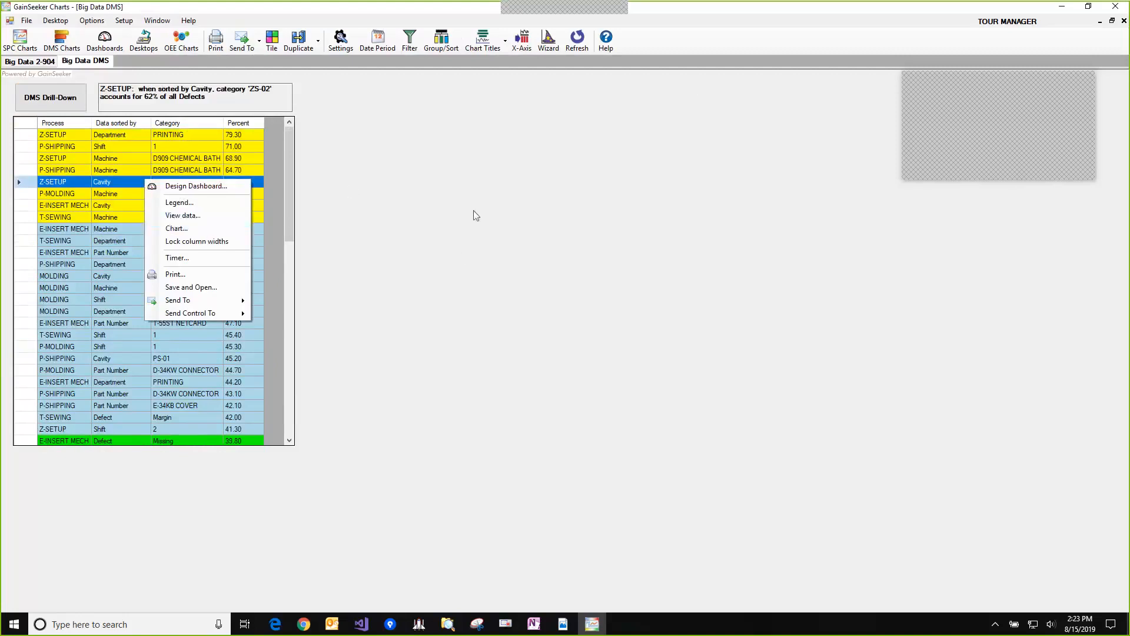
left_click(457, 243)
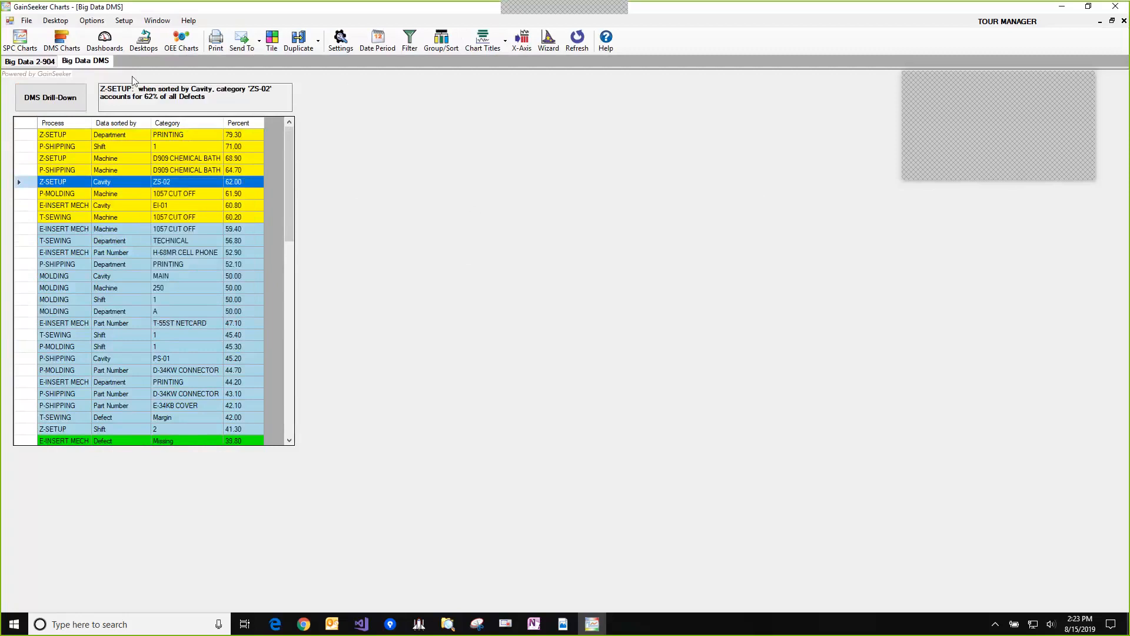
Return to the Big Data 2-904 dashboard and review the data and chart commands for the 12-35001-Hold Time row grouped by Department
left_click(29, 62)
right_click(196, 202)
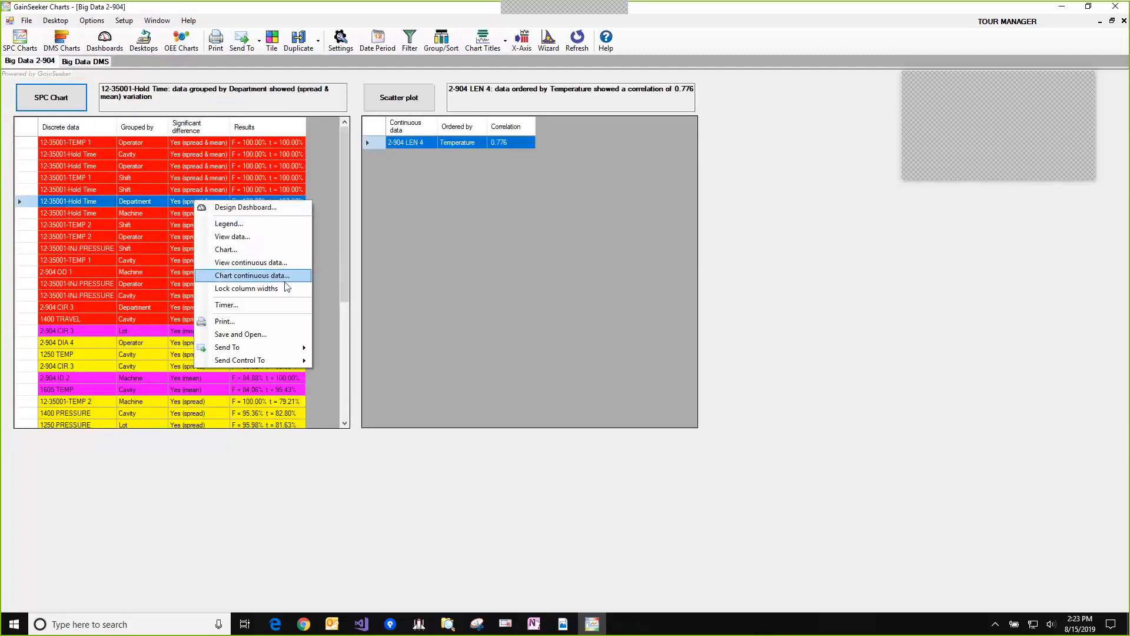
left_click(478, 235)
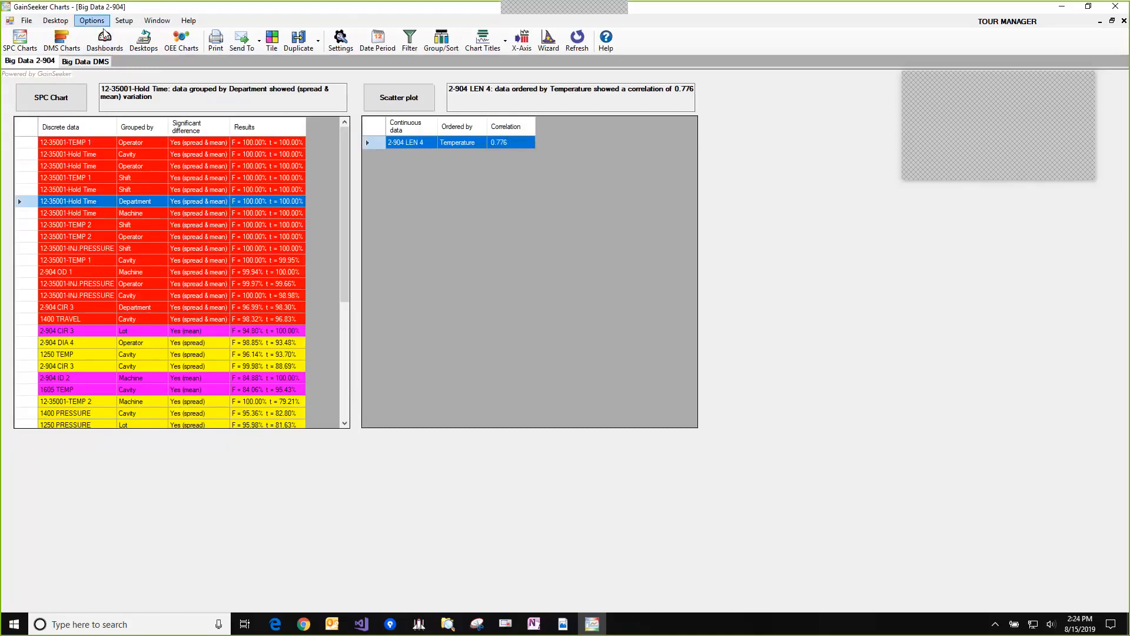
Open the Defect Trend Wizard dashboard
left_click(105, 41)
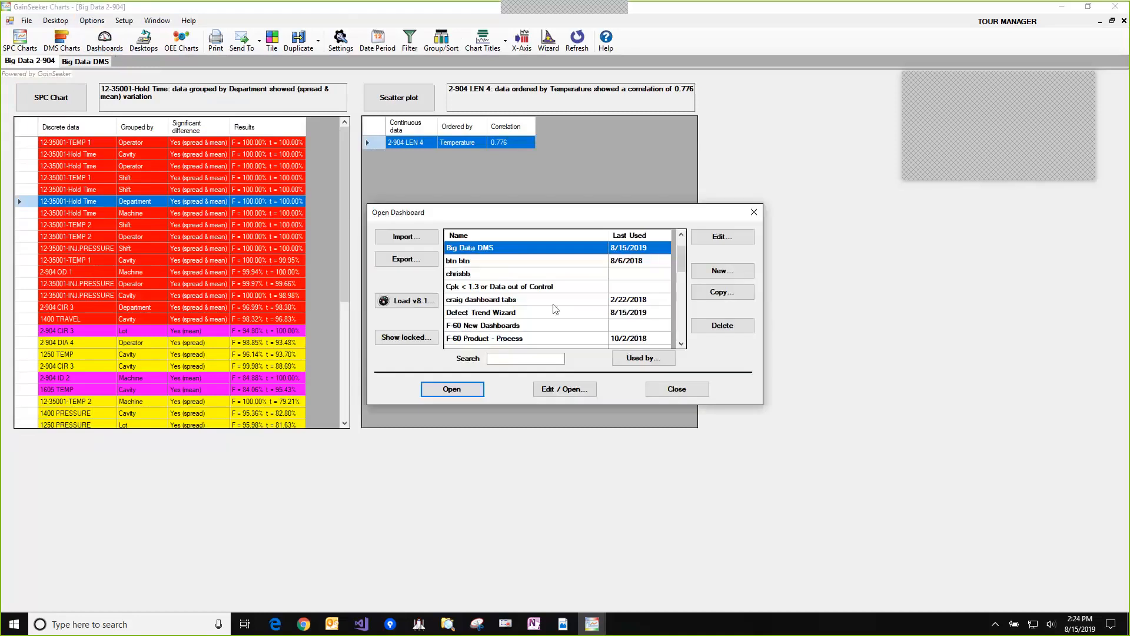
scroll(561, 287, "up", 1)
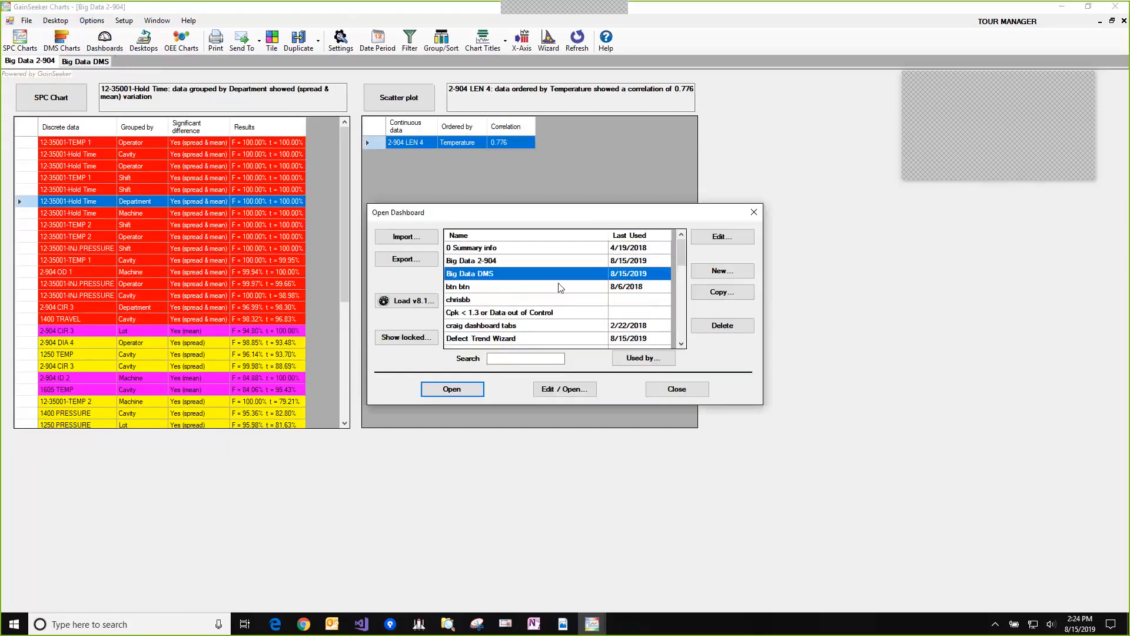
left_click(532, 339)
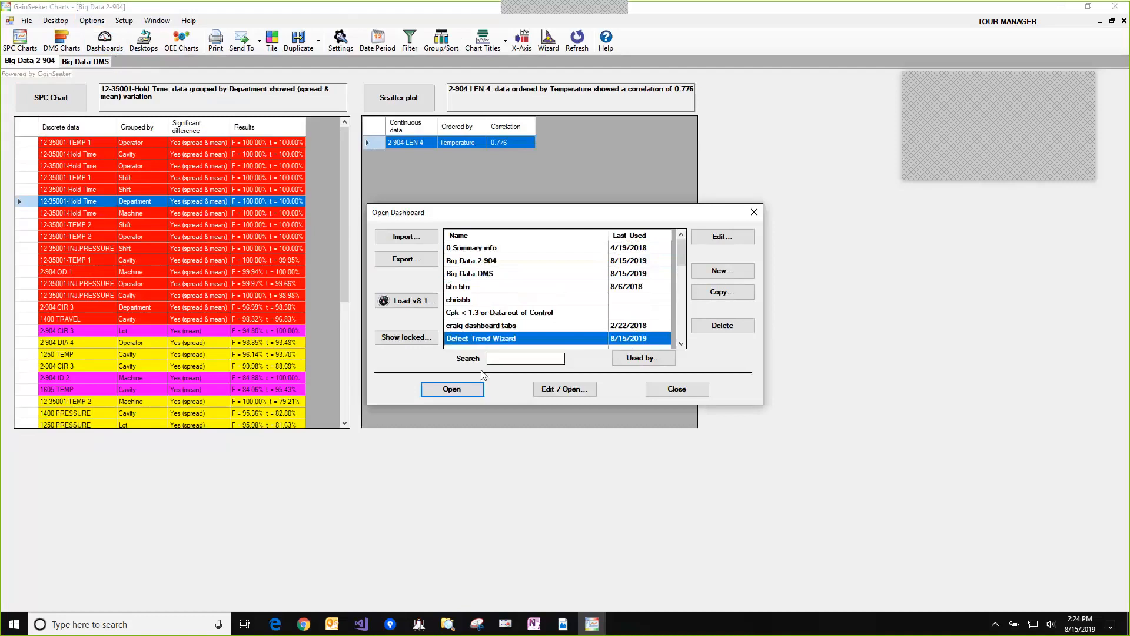
left_click(453, 389)
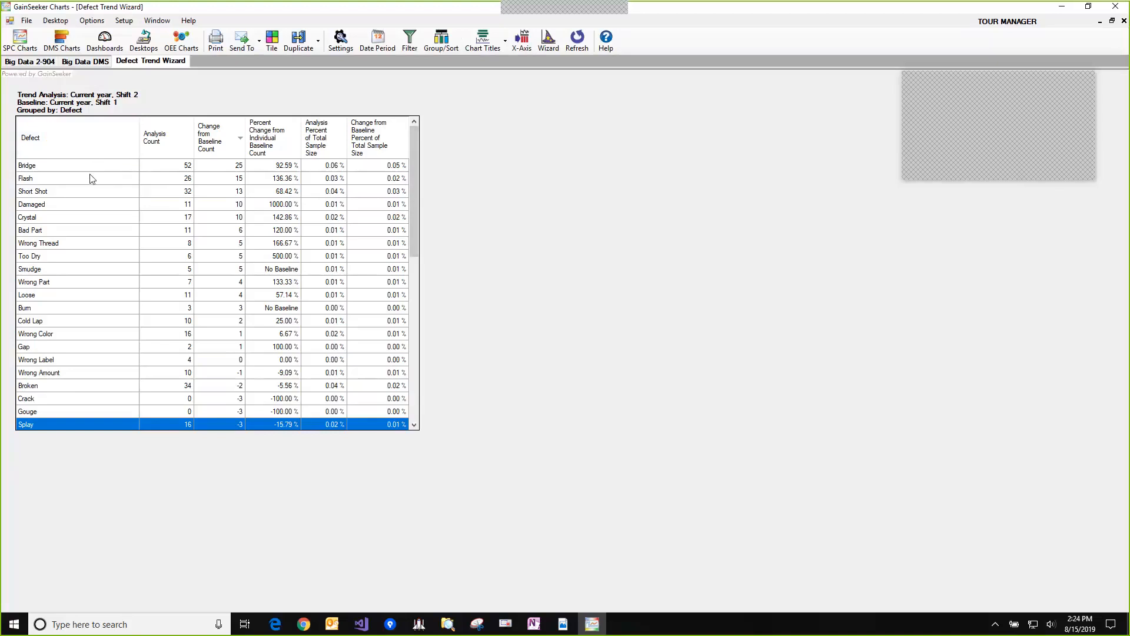
Examine the Bridge and Package Broken defects by sorting Change from Baseline Count ascending, and restore the descending order
left_click(166, 170, "ctrl")
left_click(167, 172)
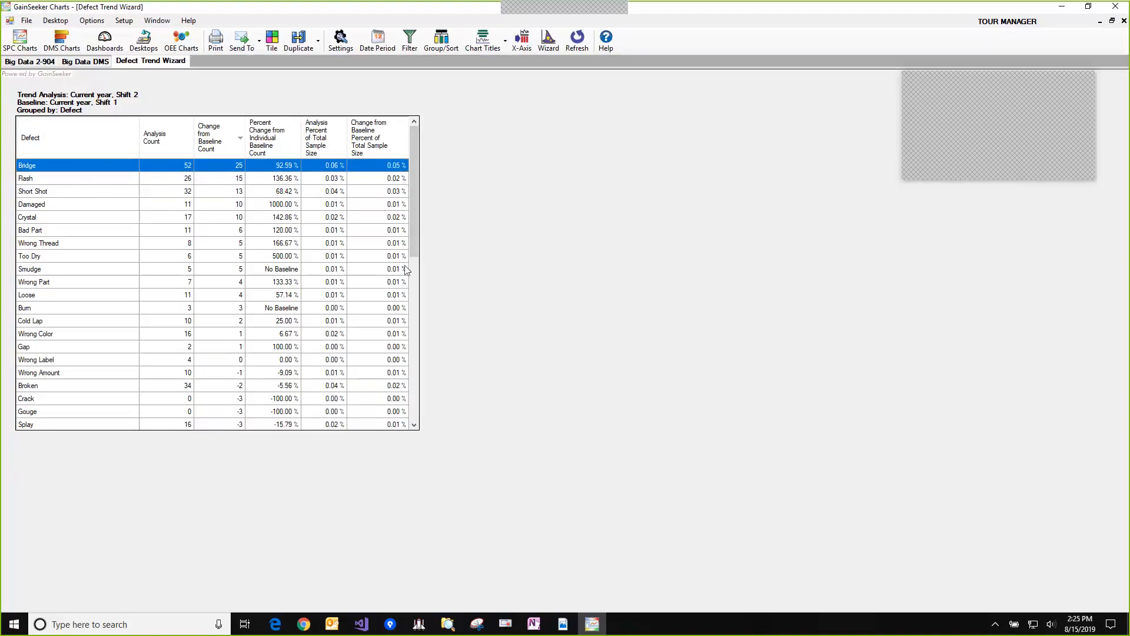
left_click(226, 147)
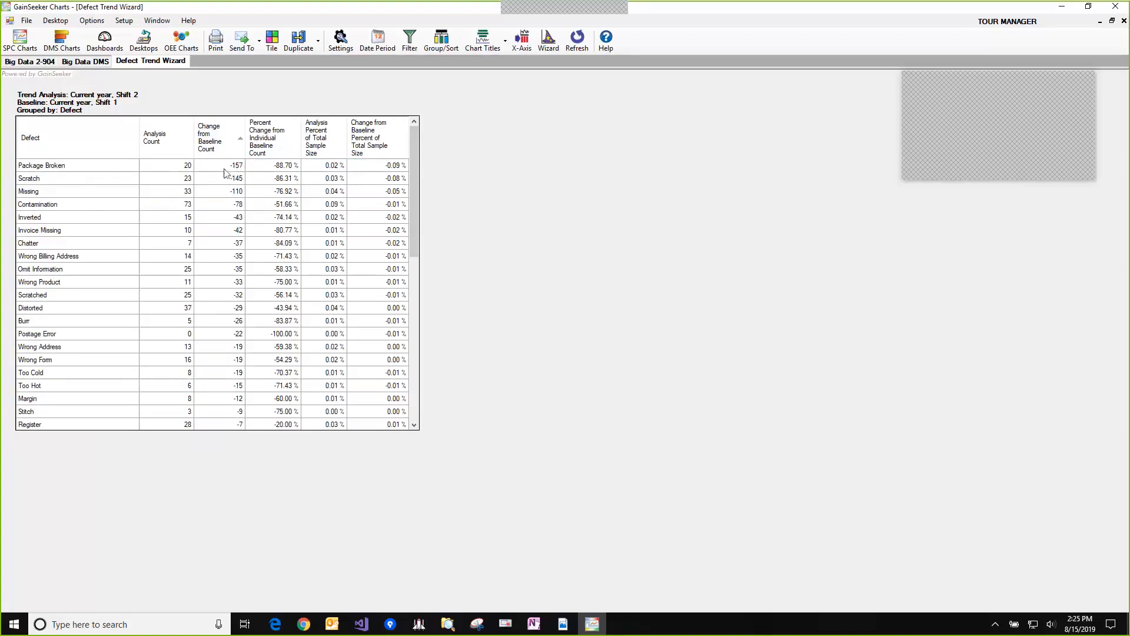
left_click(229, 168)
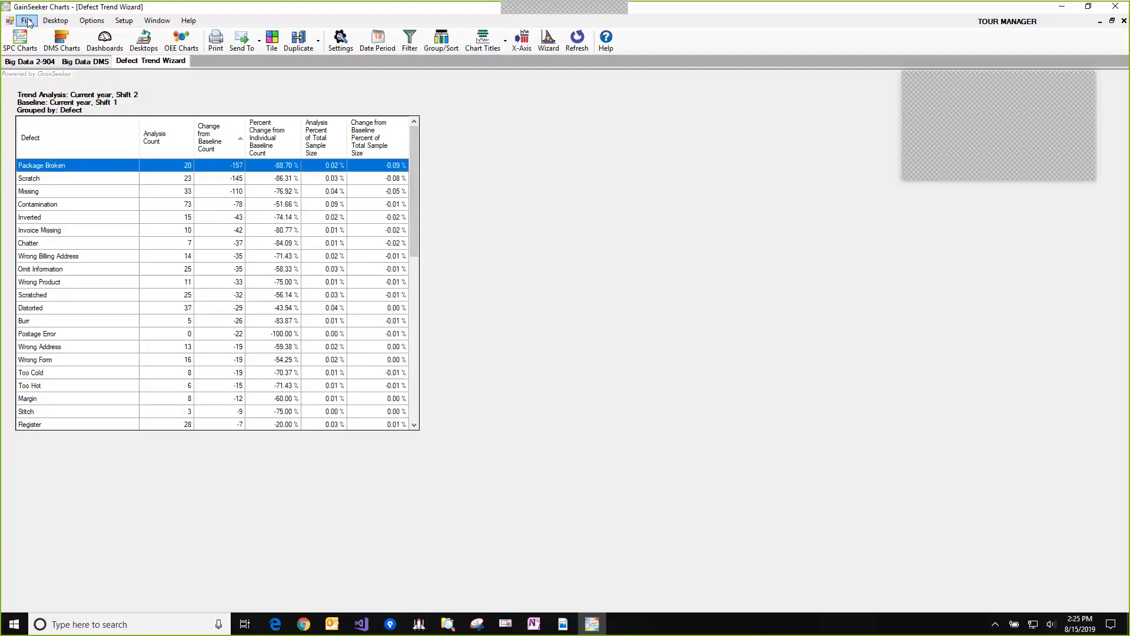
left_click(217, 139)
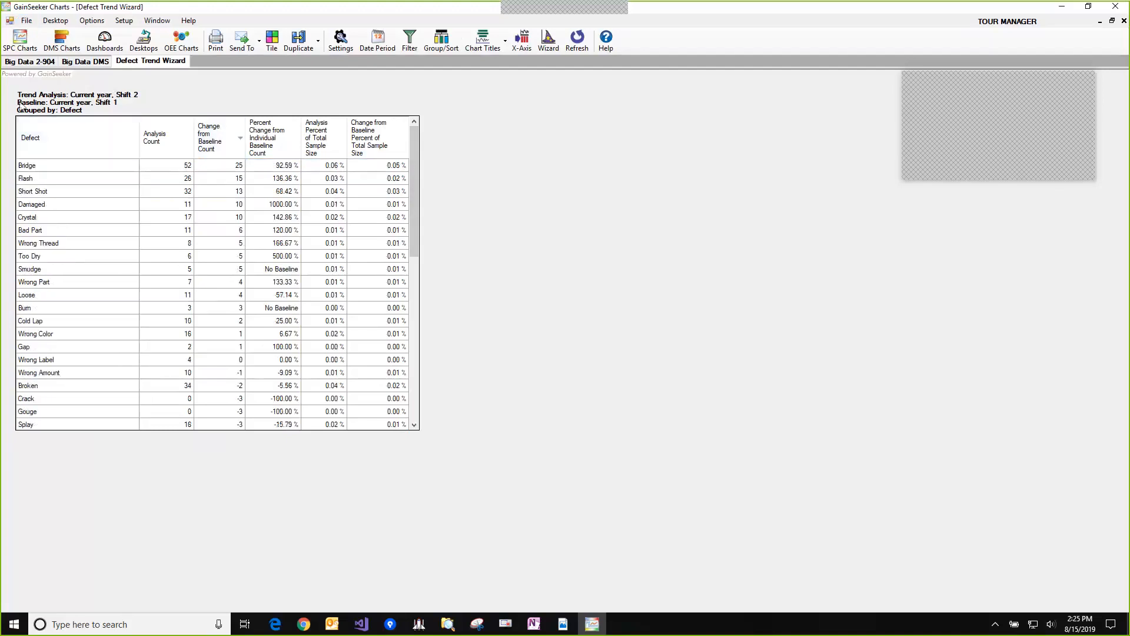
Log in as the TOUR FOODS - LAB group
left_click(26, 20)
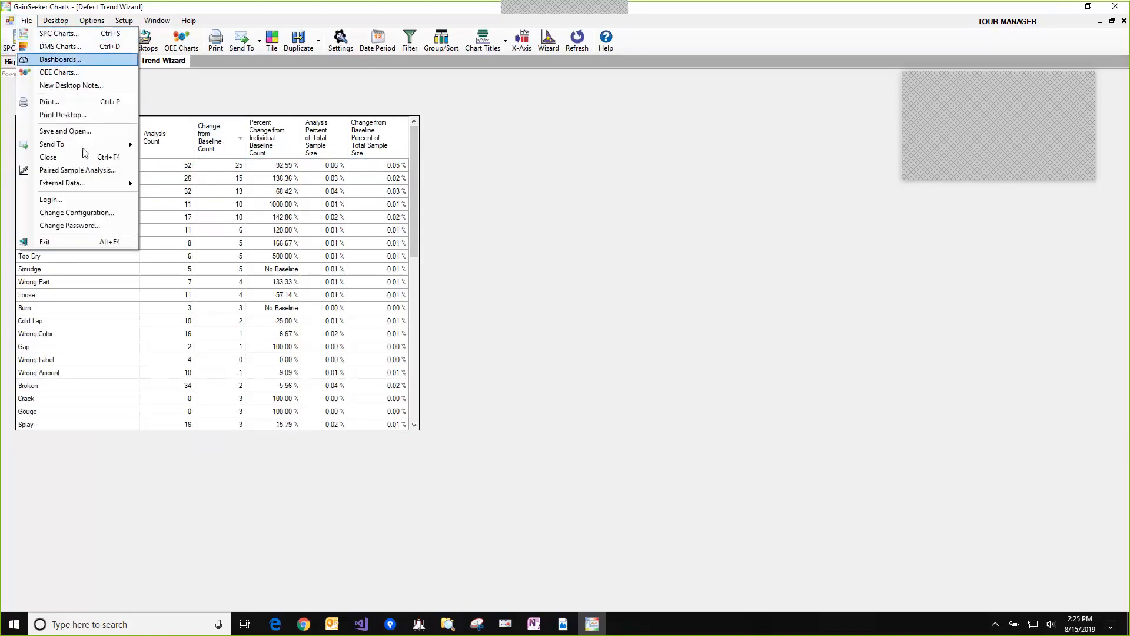
left_click(88, 204)
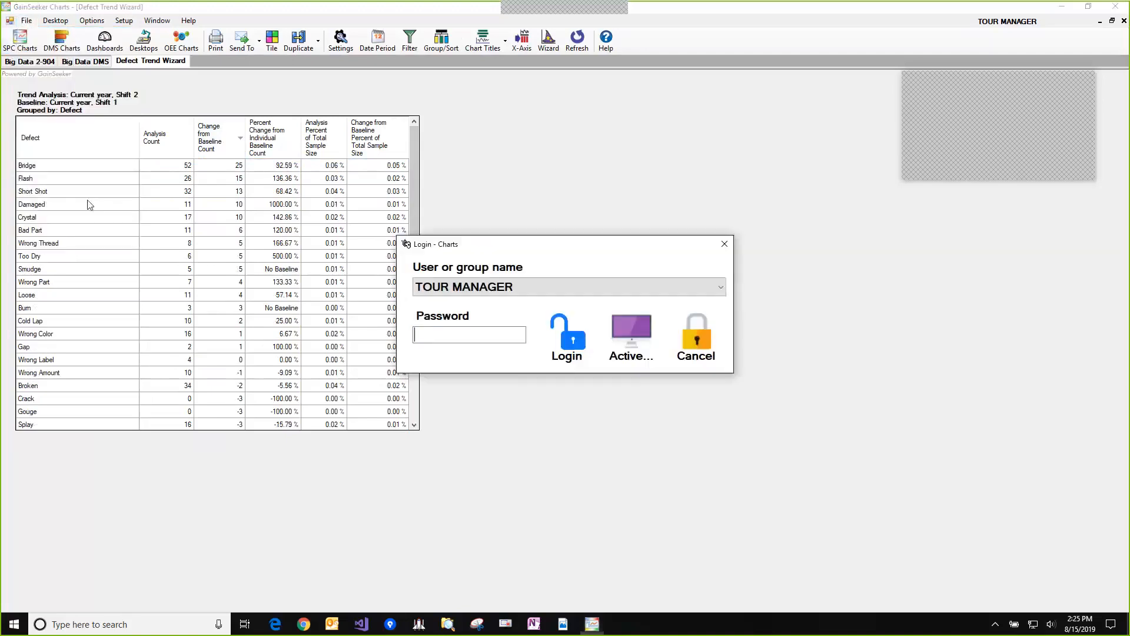
left_click(559, 291)
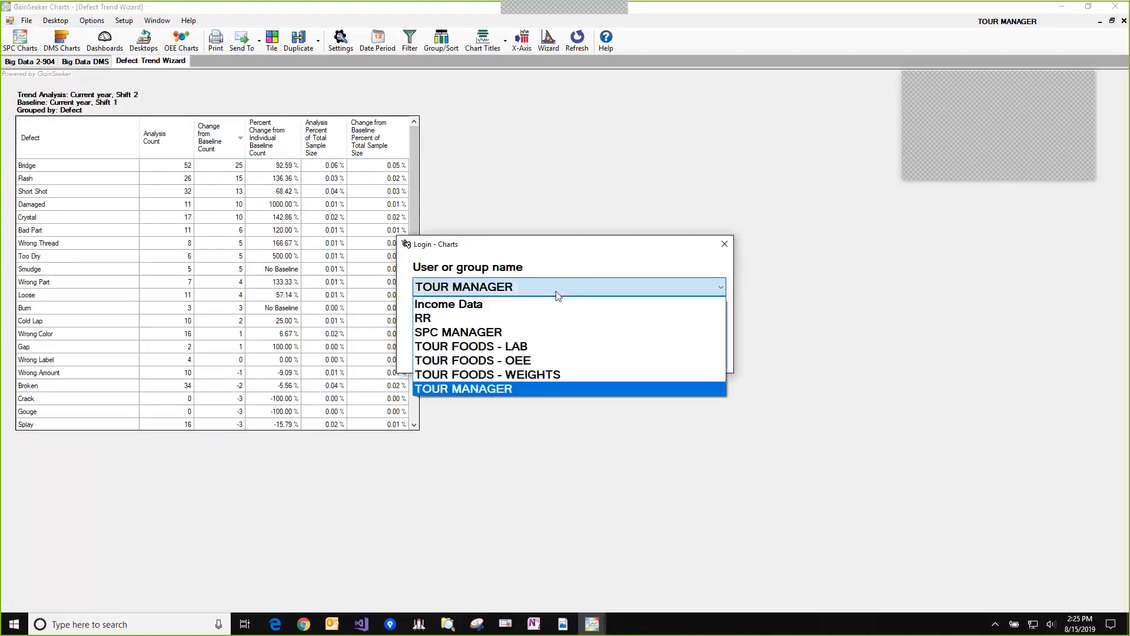
left_click(564, 347)
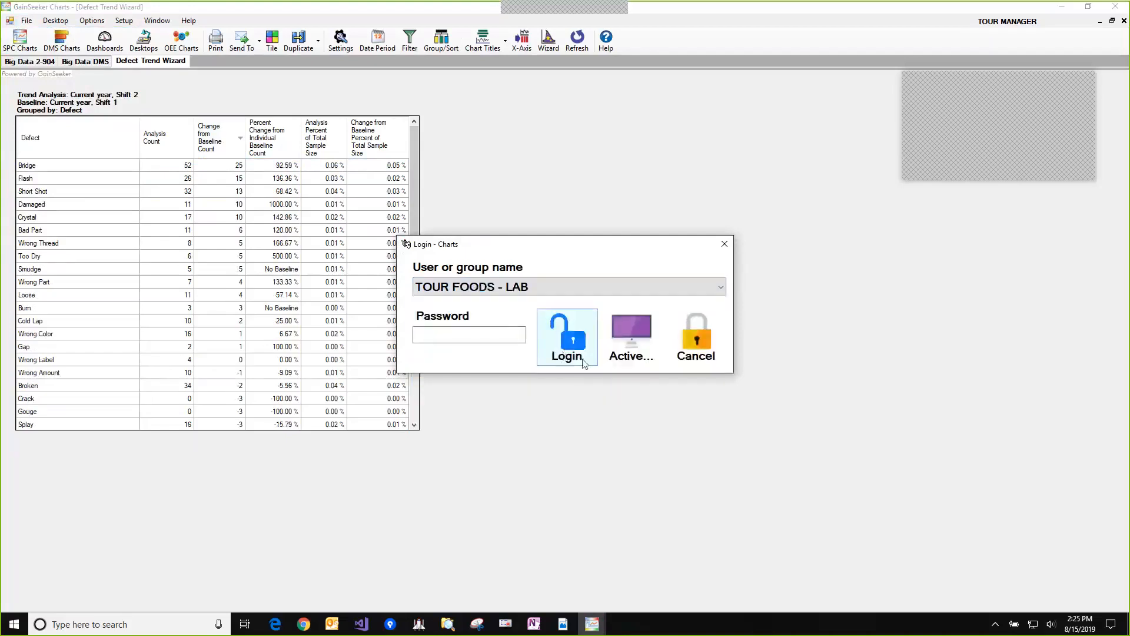
left_click(581, 353)
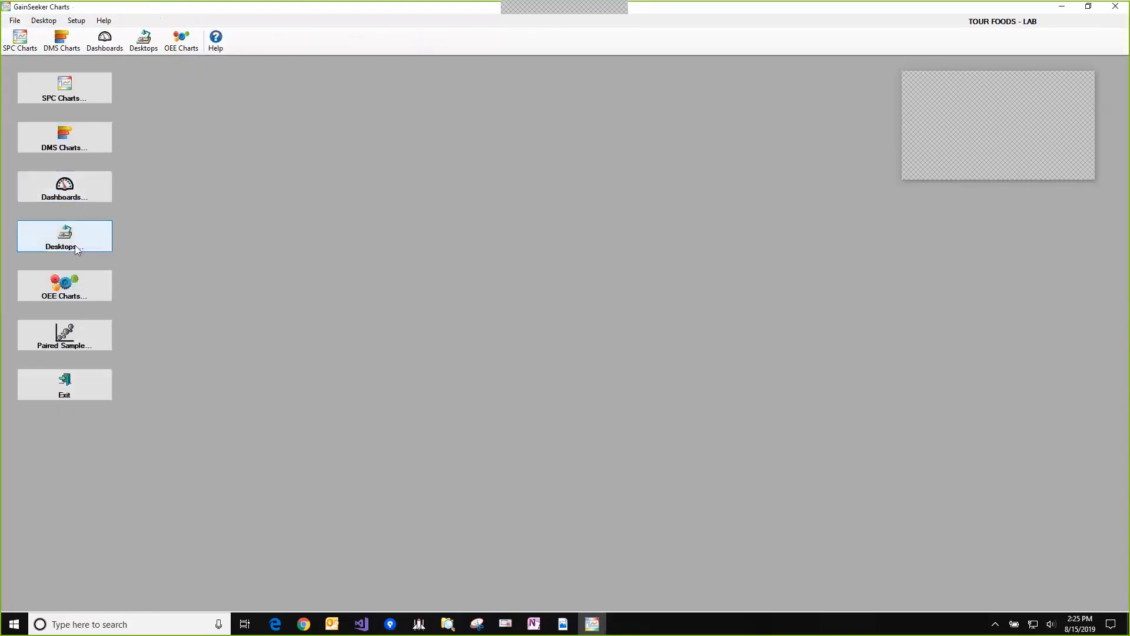
Open the 4-Overpack desktop
left_click(75, 245)
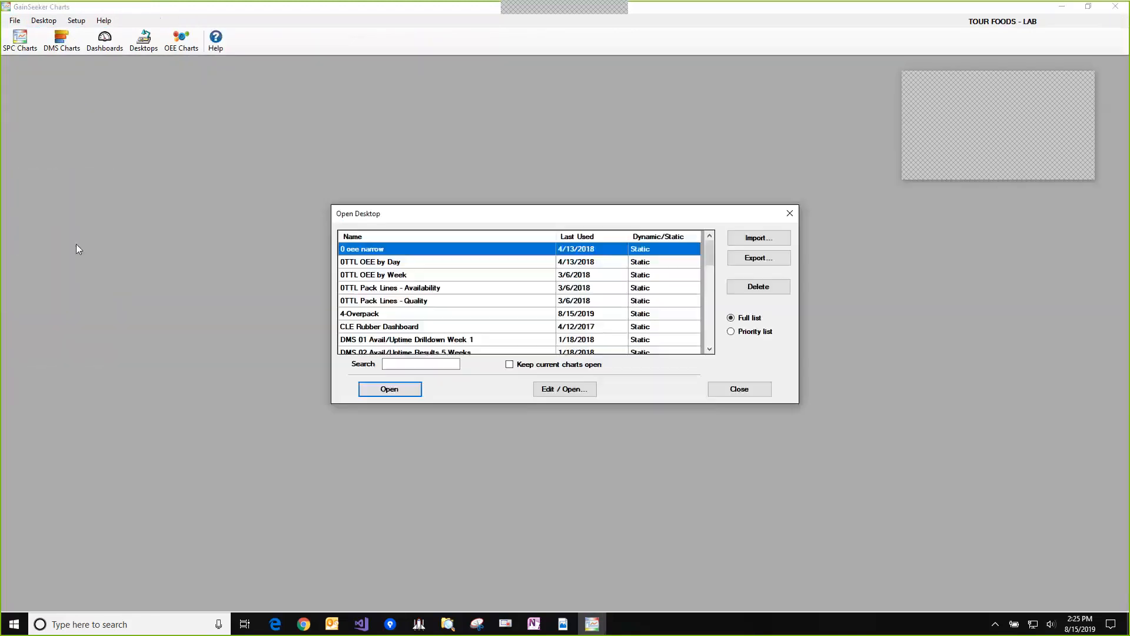
left_click(412, 316)
left_click(400, 391)
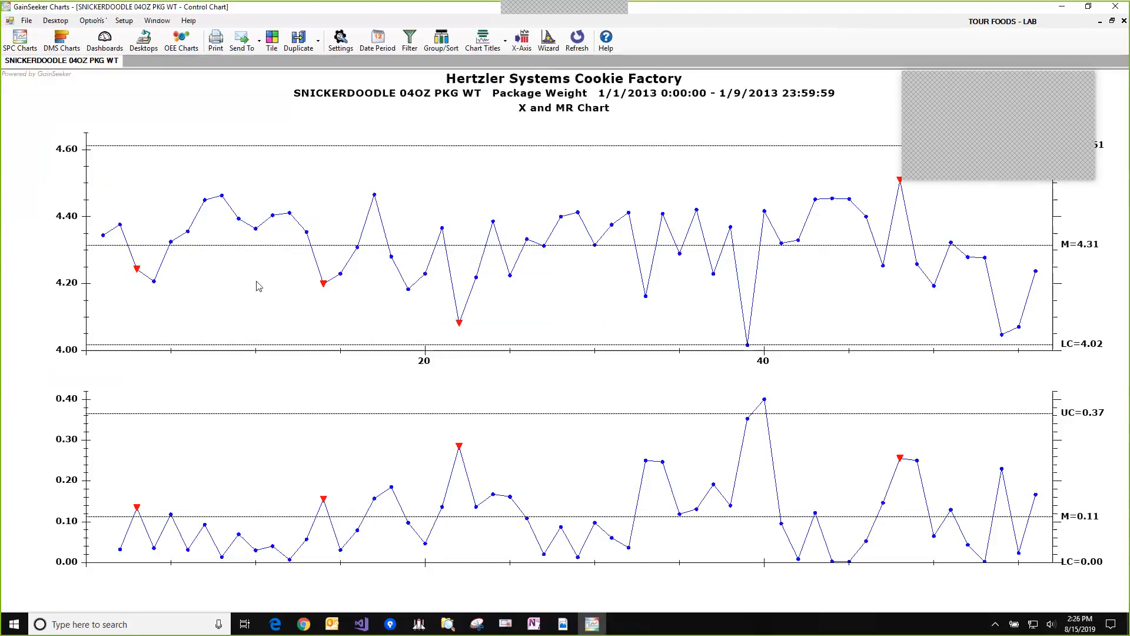
Duplicate the SNICKERDOODLE 04OZ PKG WT control chart as a histogram
right_click(257, 286)
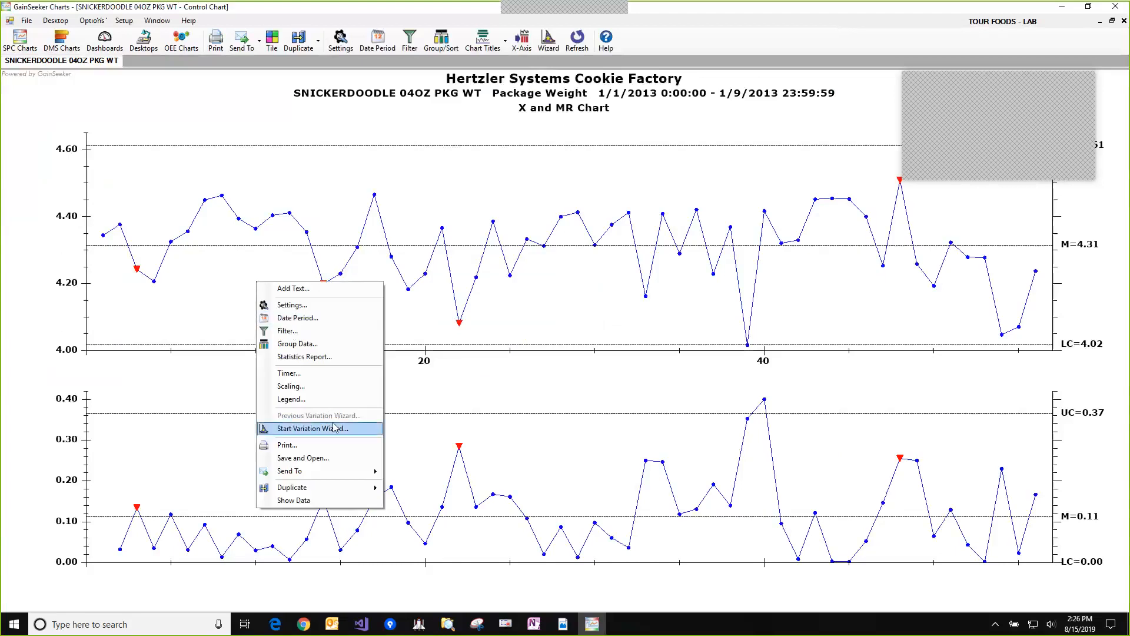
mouse_move(379, 493)
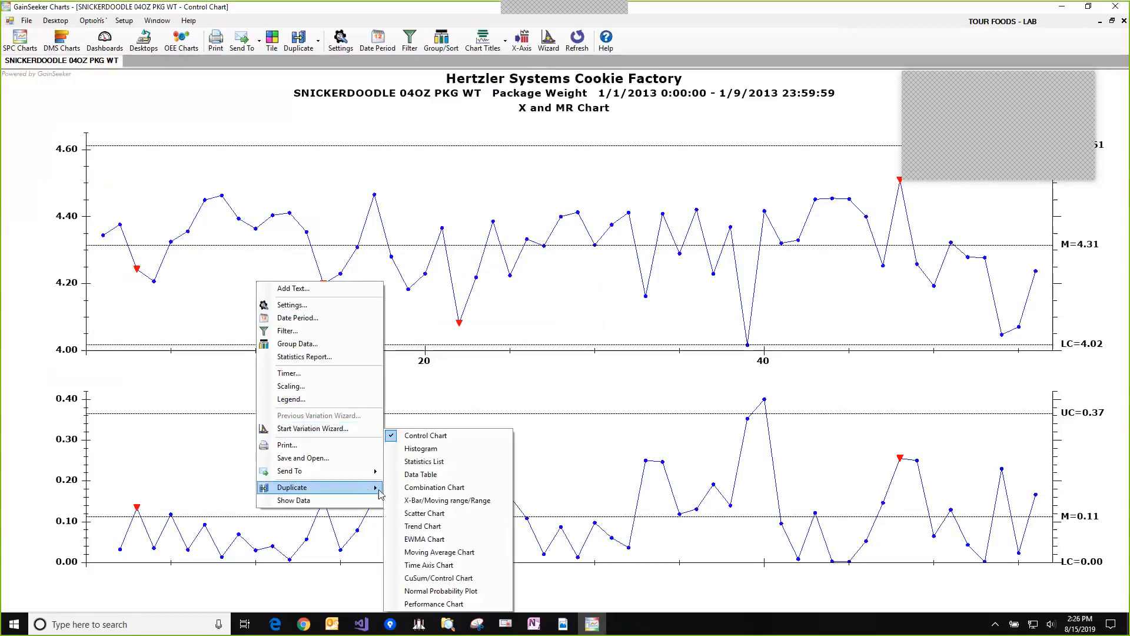
left_click(421, 448)
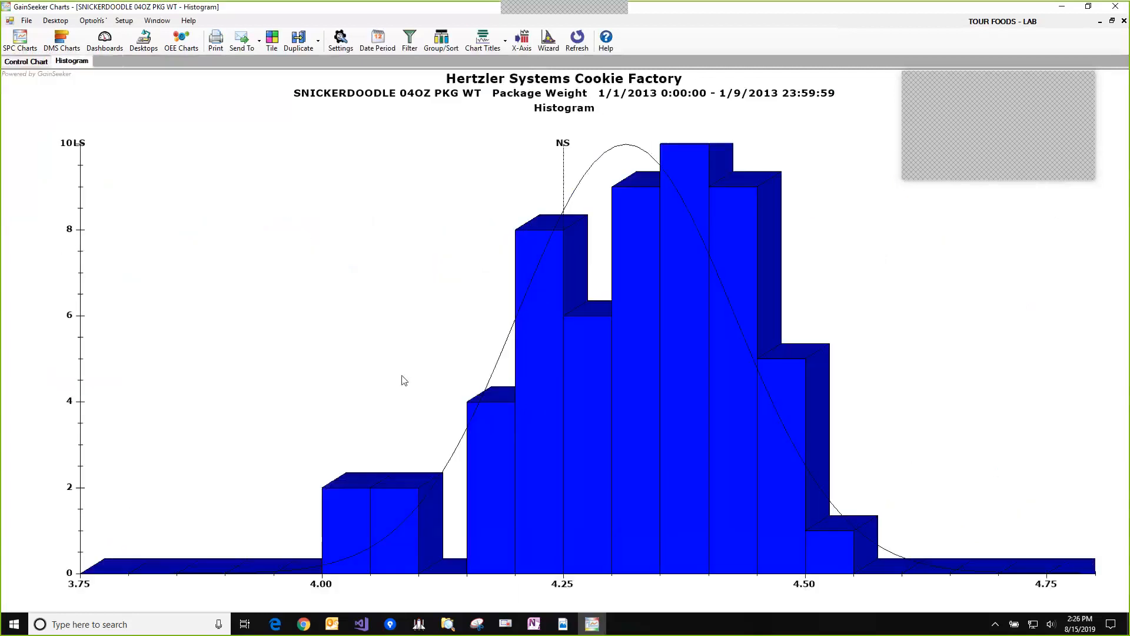
Run the Overpack Wizard on the histogram with its preset values, highlight the savings in the analysis, and close it
right_click(347, 300)
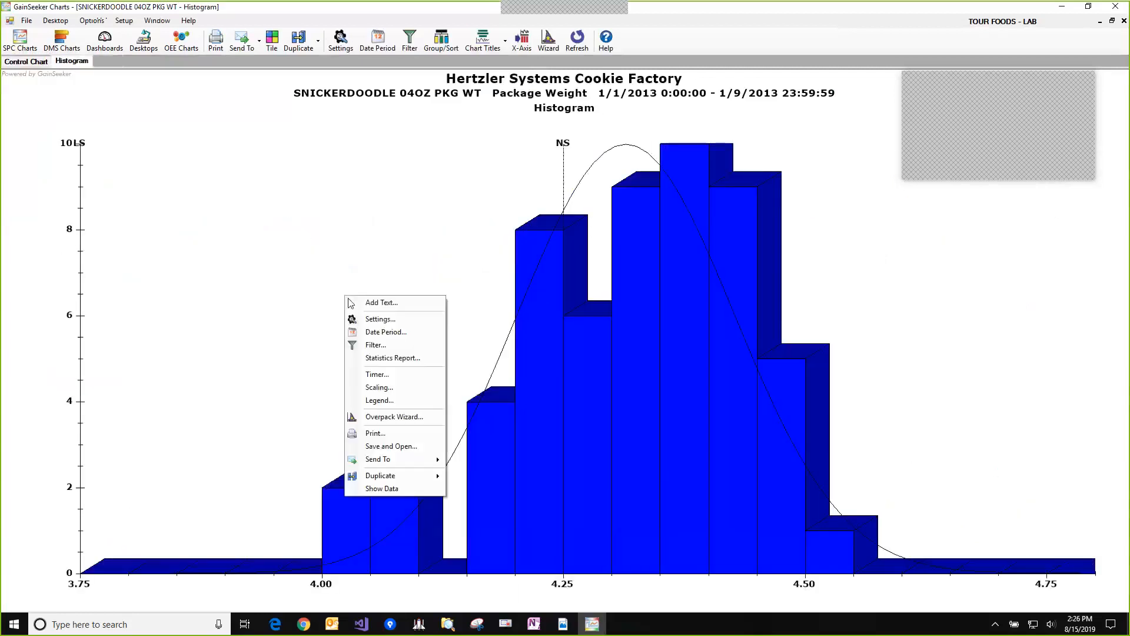
left_click(427, 416)
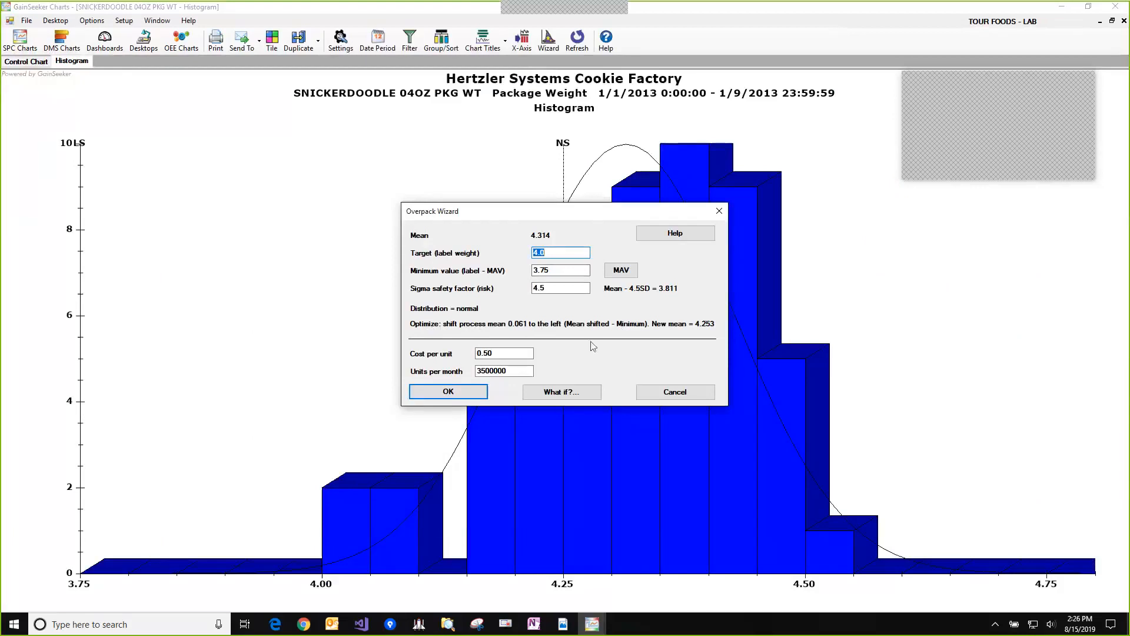
left_click(468, 393)
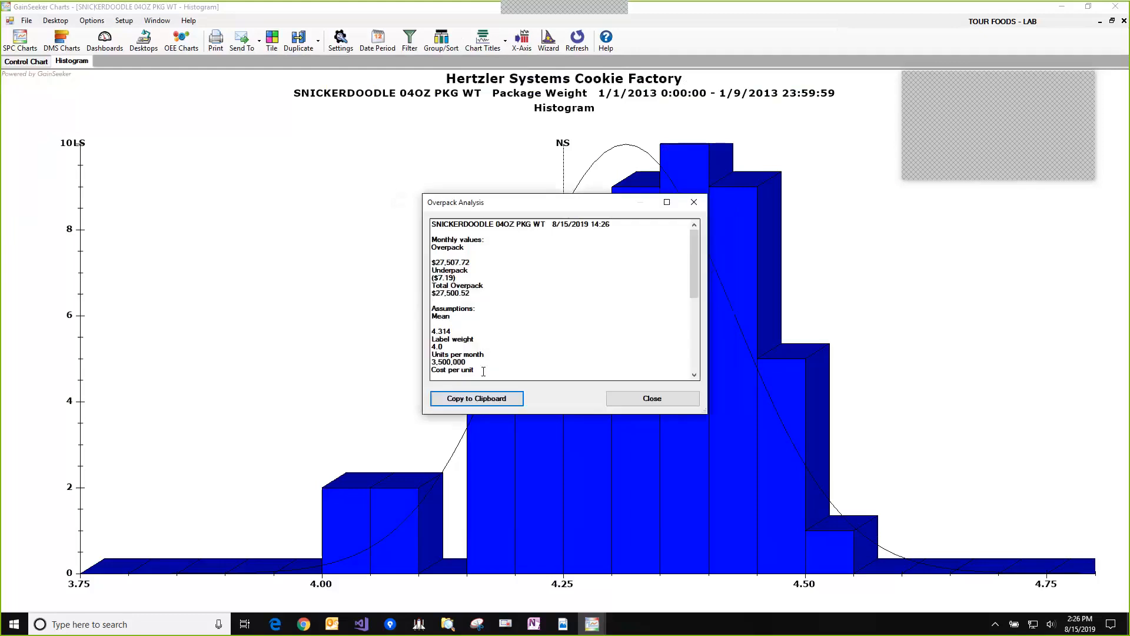
scroll(690, 302, "down", 5)
scroll(690, 302, "down", 2)
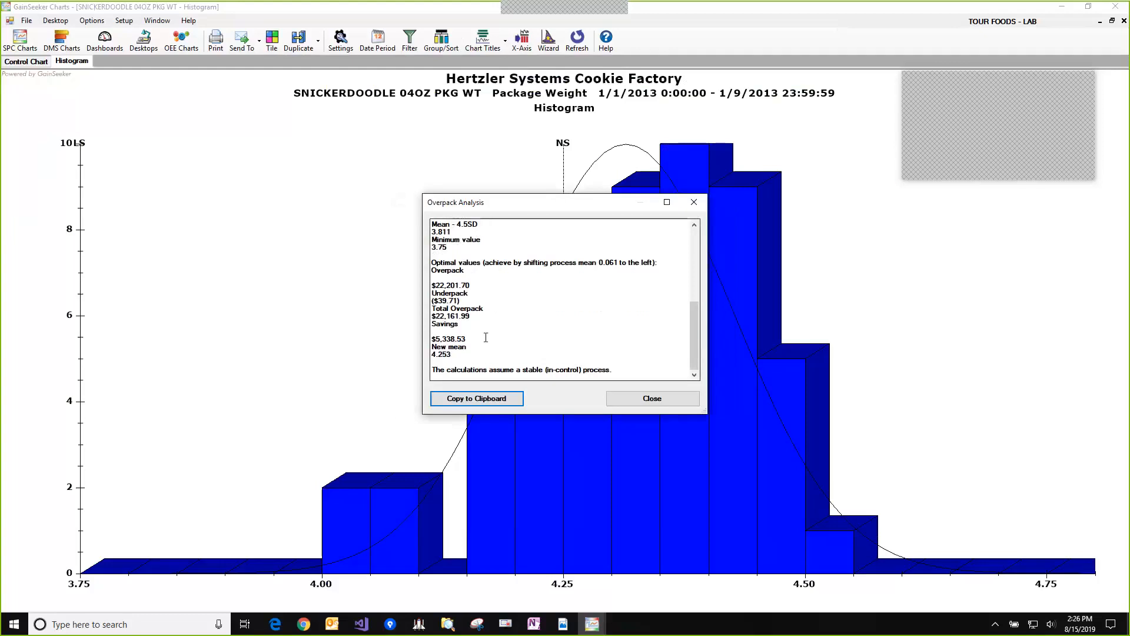
left_click_drag(478, 338, 403, 325)
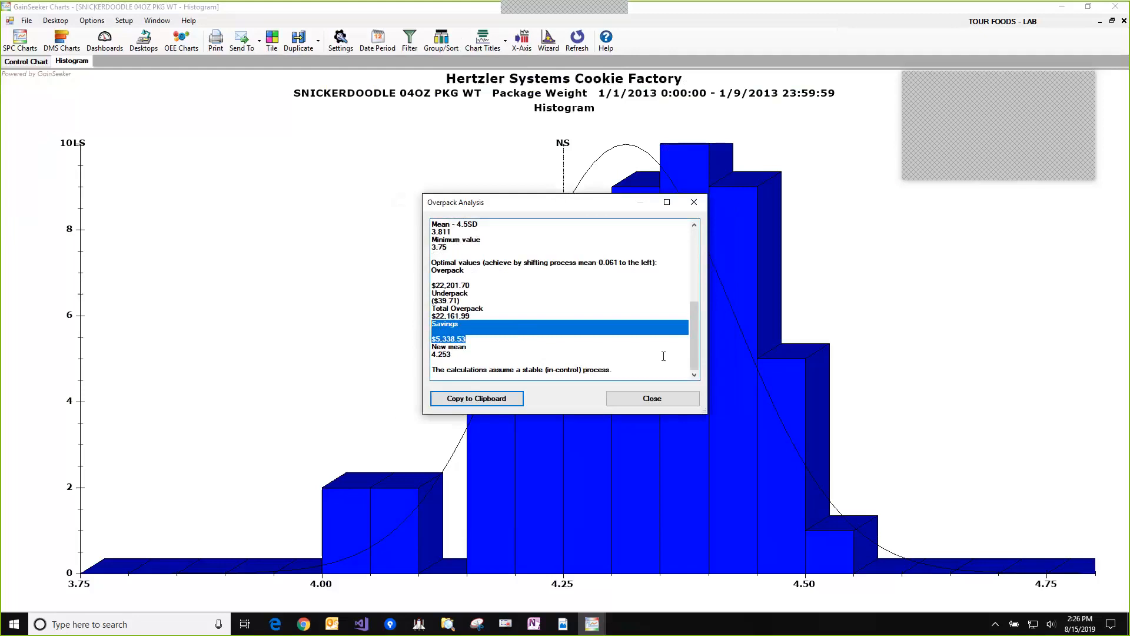
left_click(652, 398)
Generate a what-if data set from the Overpack Wizard with the variation reduced by 25%
right_click(454, 307)
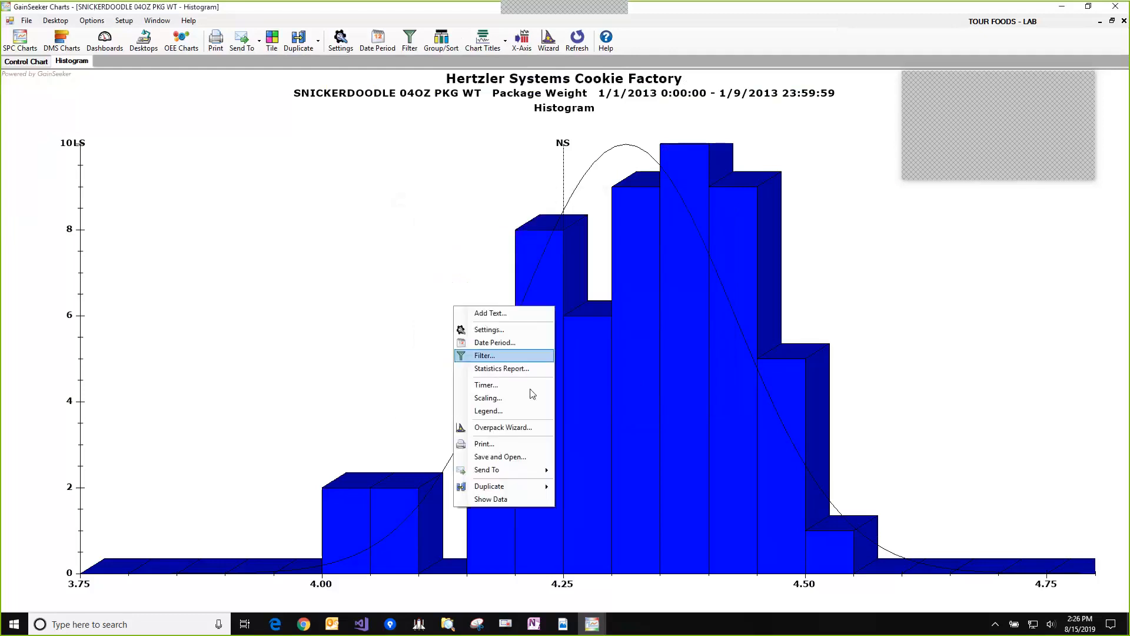
left_click(533, 426)
left_click(581, 396)
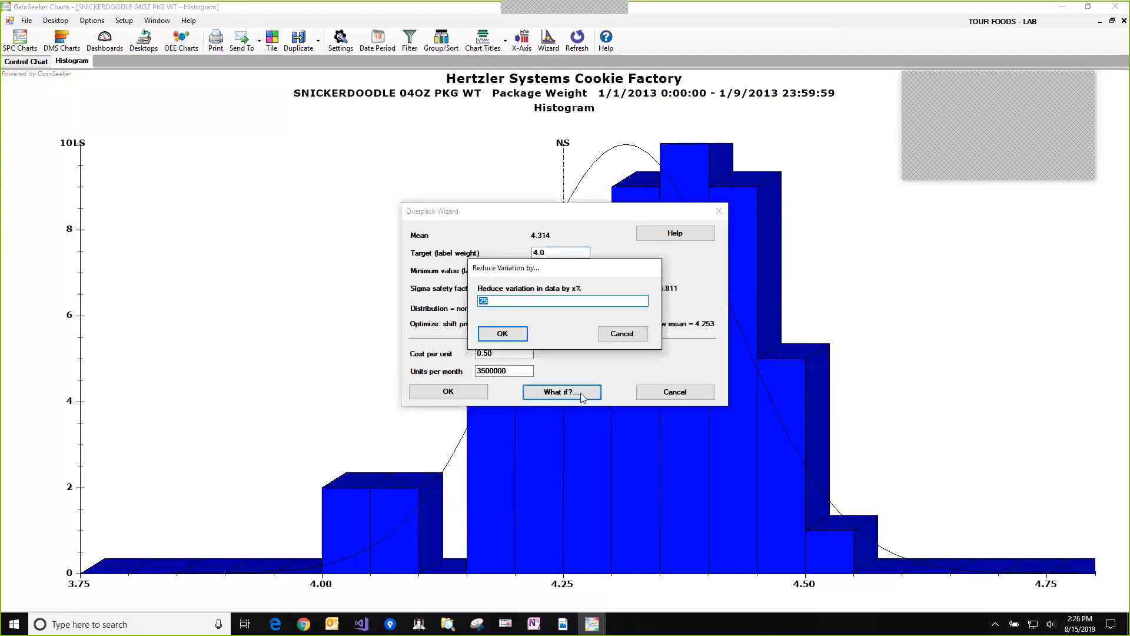
left_click(520, 339)
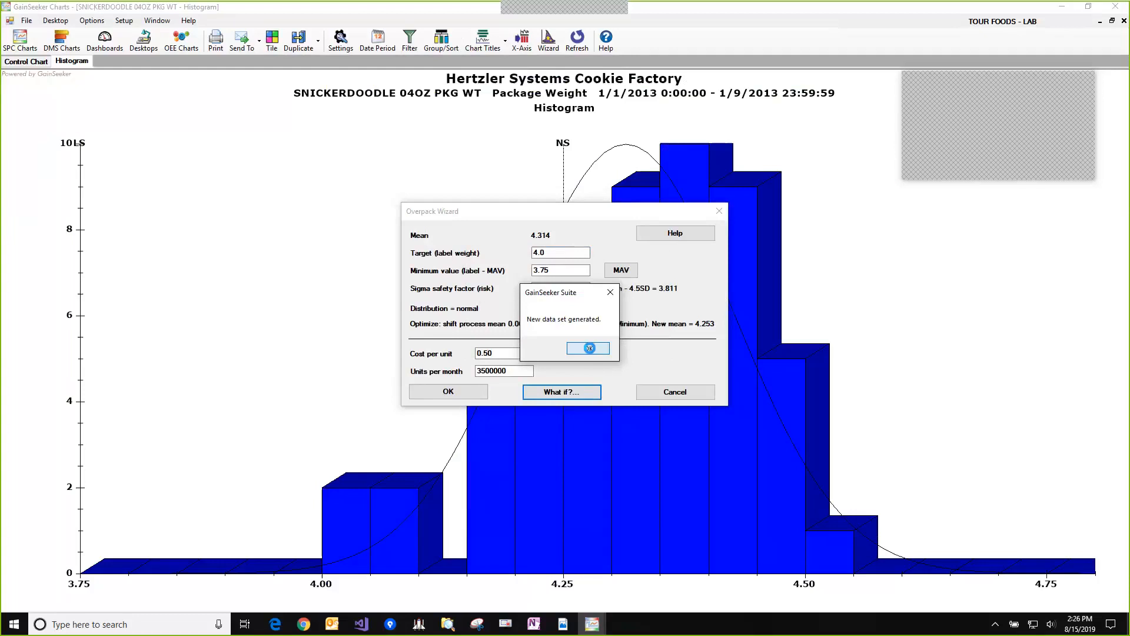
left_click(587, 348)
Run the Overpack Wizard on the reduced-variation histogram, highlight the savings in the analysis, and close it
right_click(525, 347)
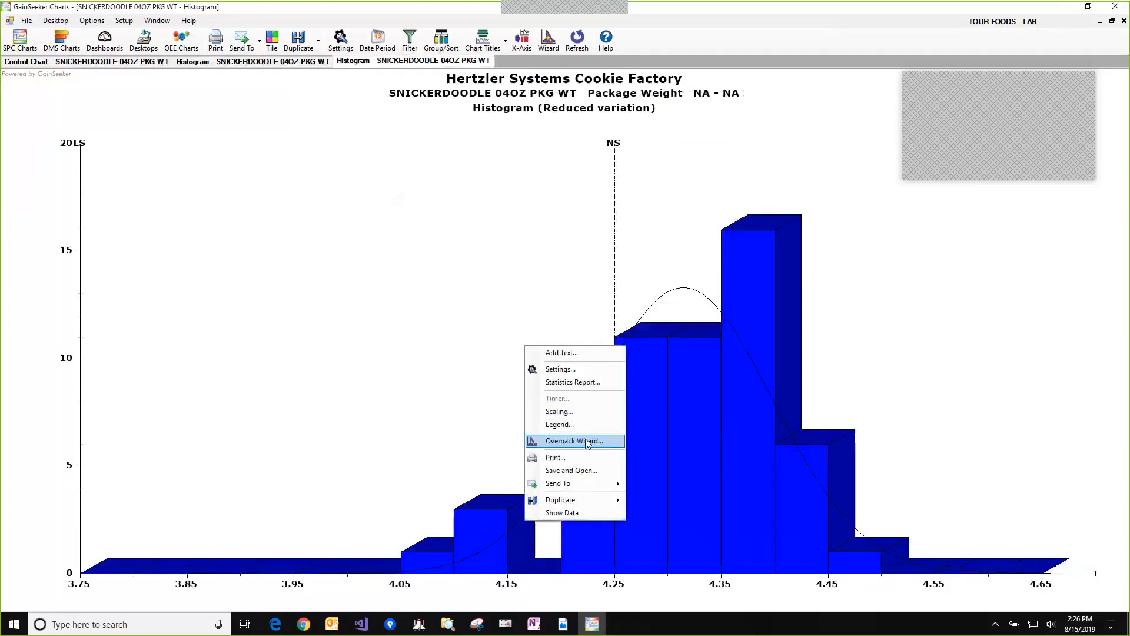
left_click(574, 441)
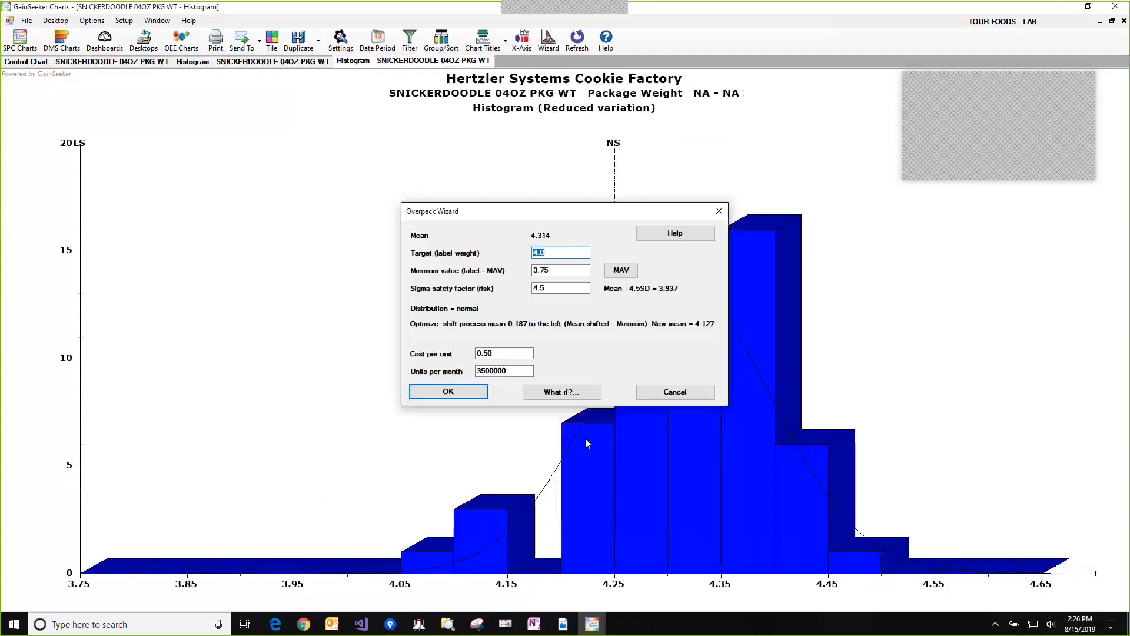
left_click(475, 398)
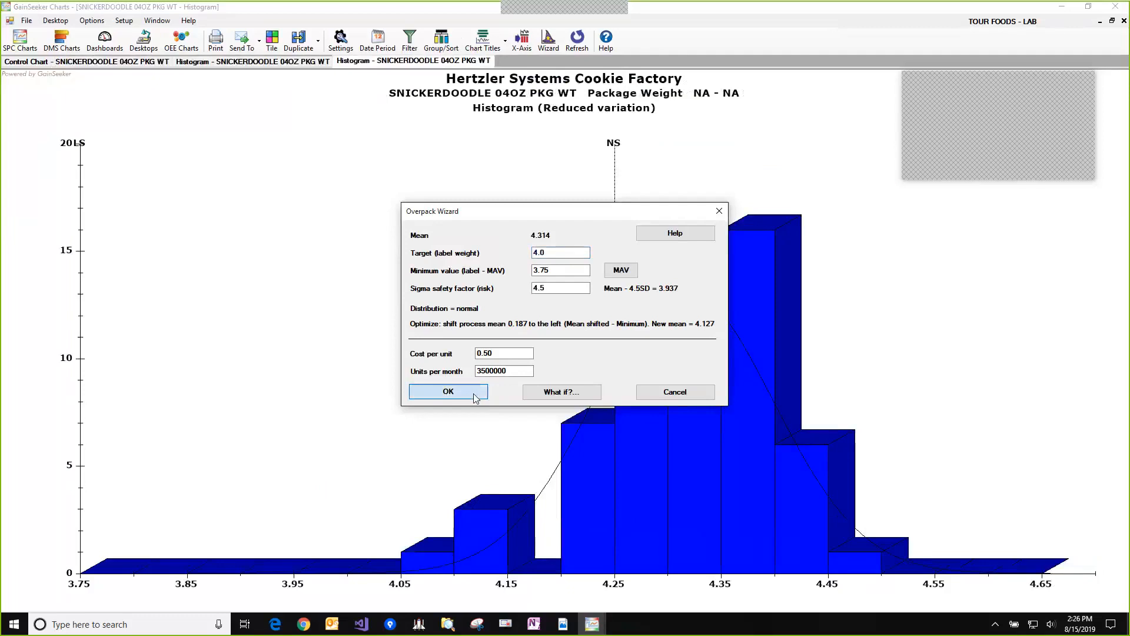
scroll(562, 316, "down", 5)
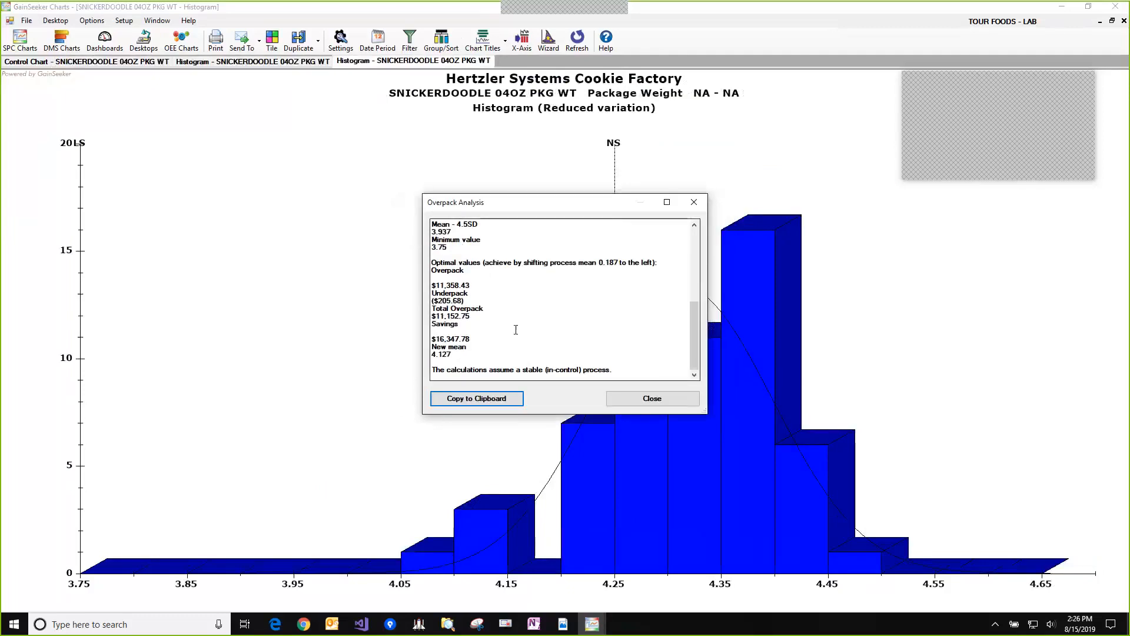
left_click_drag(512, 340, 405, 324)
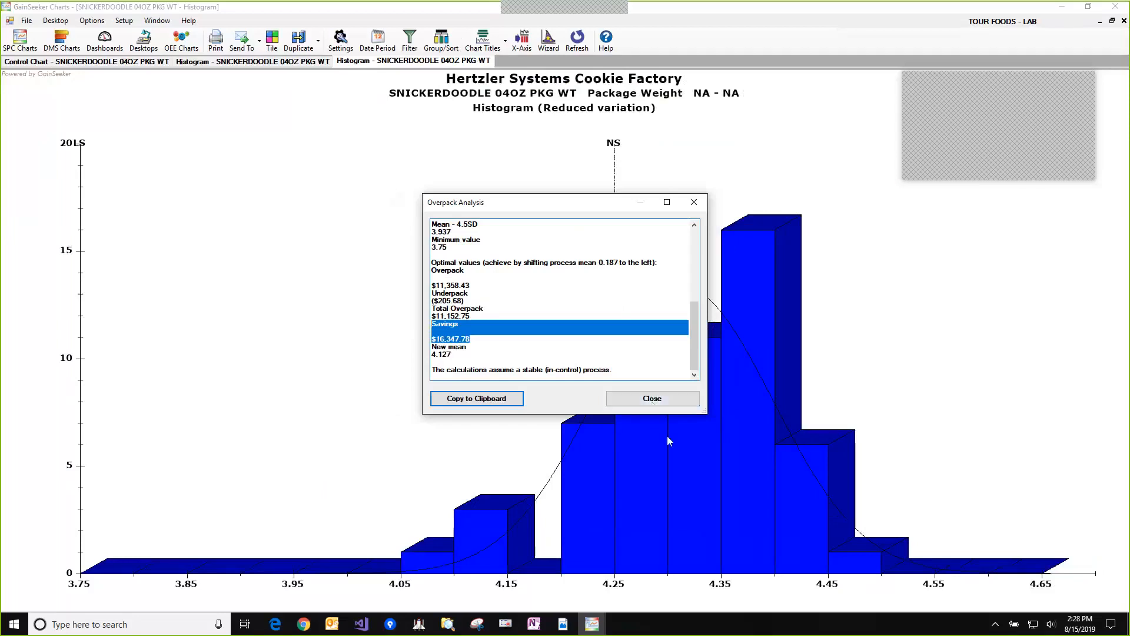
left_click(675, 400)
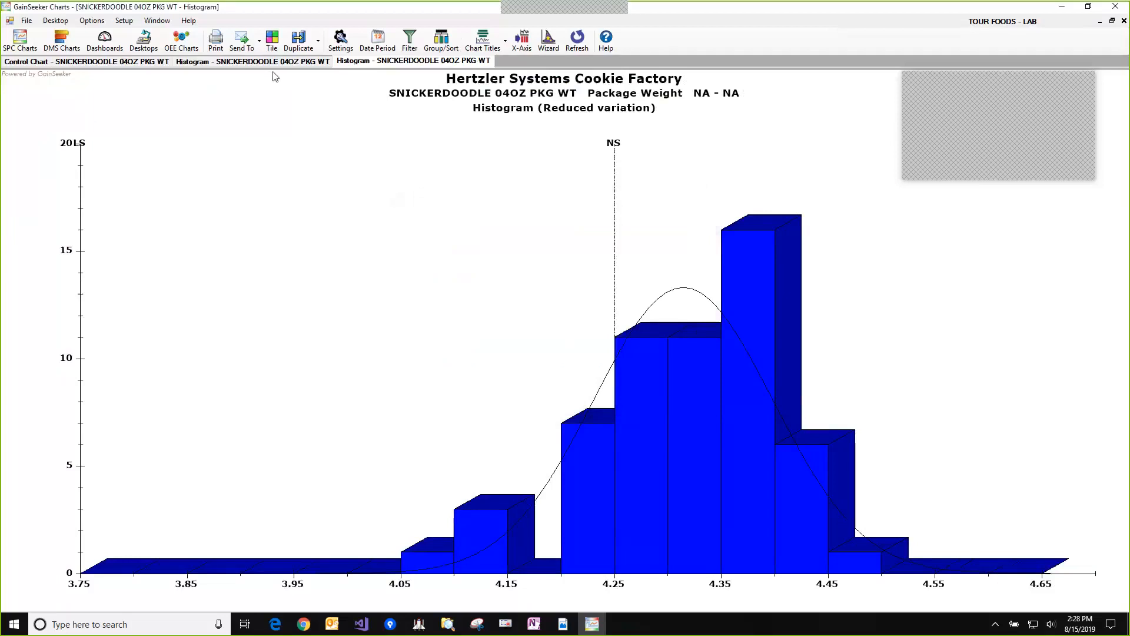
View the original SNICKERDOODLE 04OZ PKG WT histogram and its control chart again
left_click(228, 63)
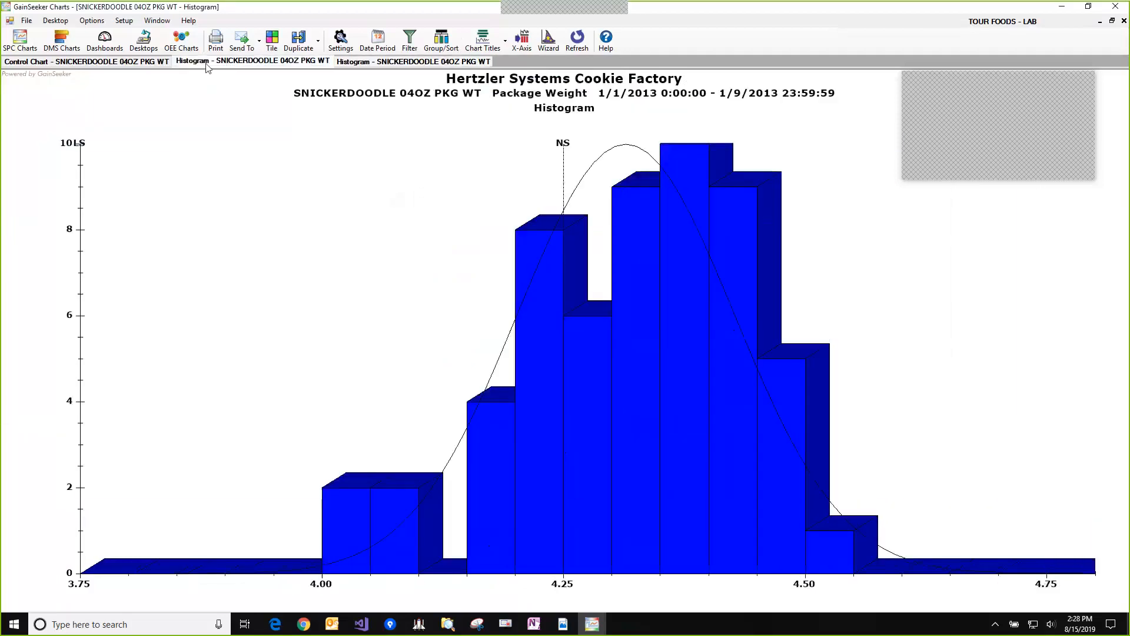
left_click(154, 63)
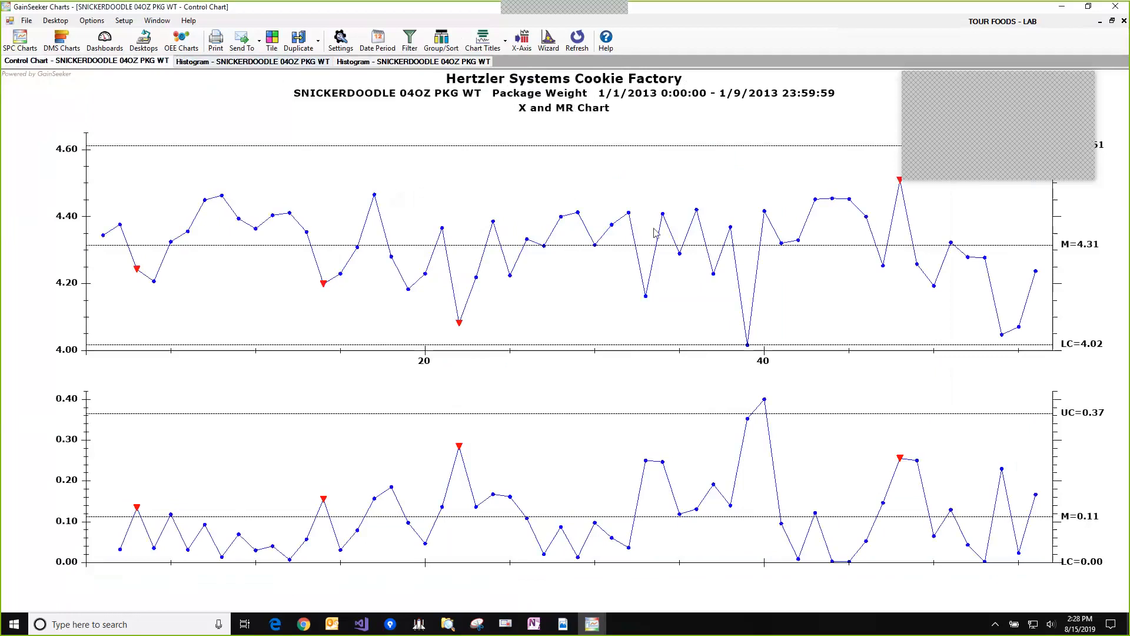